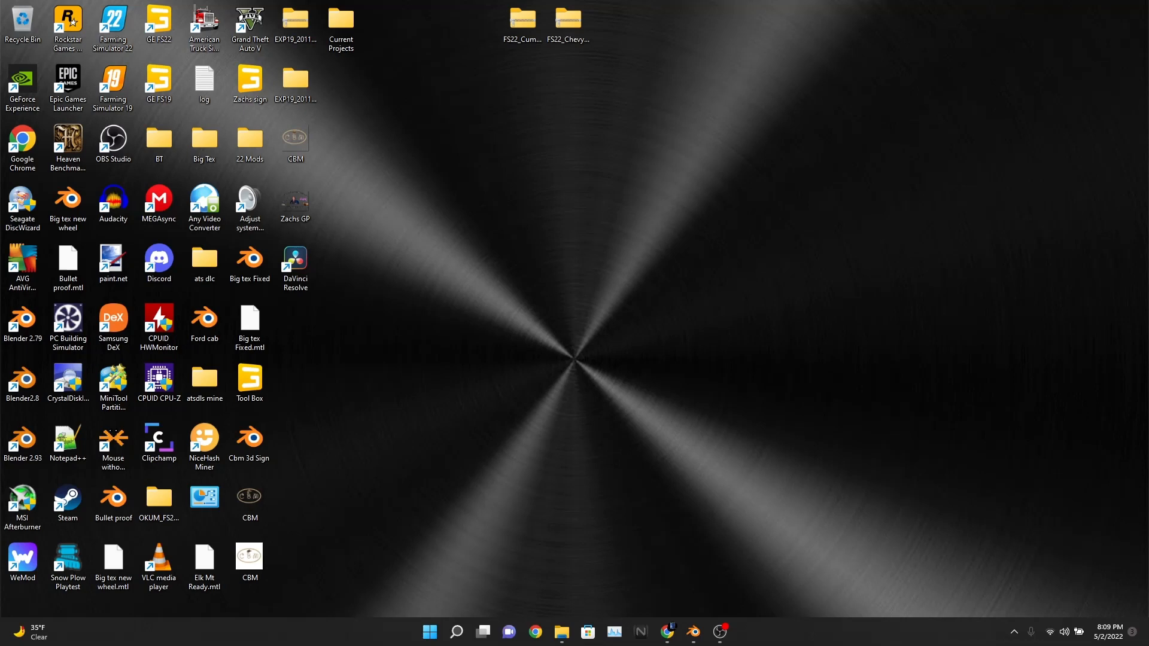
Step: Move the FS22_ChevyHD_HighCountry archive on the desktop farther away from the FS22_Cummins3500 archive
left_click_drag(568, 21, 613, 23)
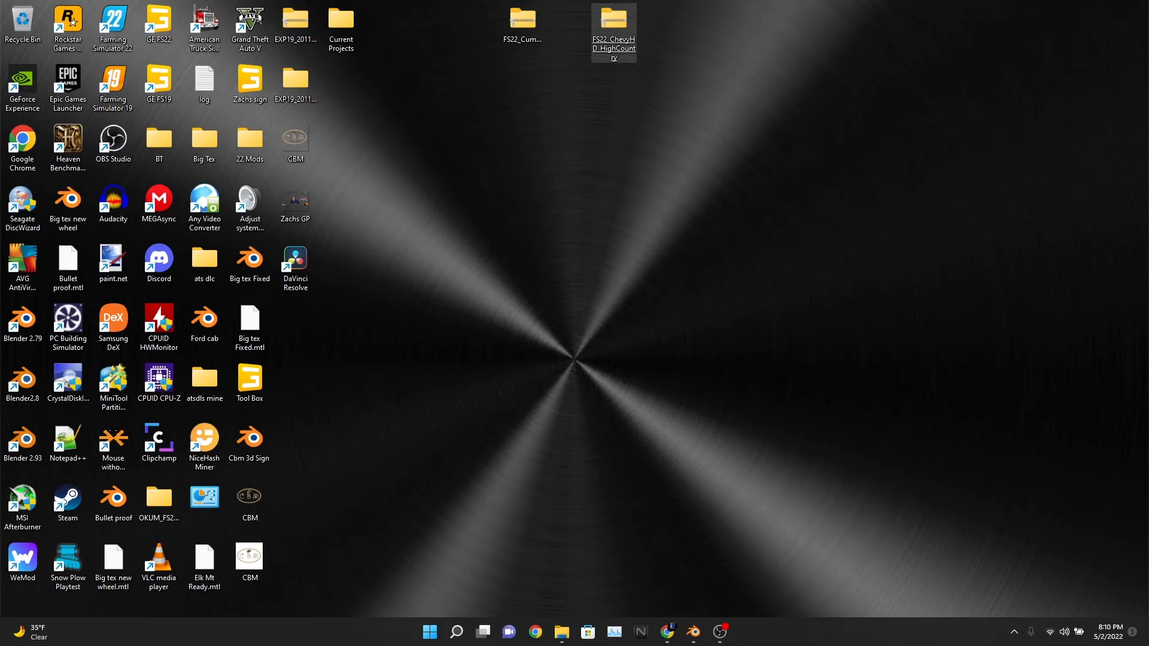
left_click(614, 27)
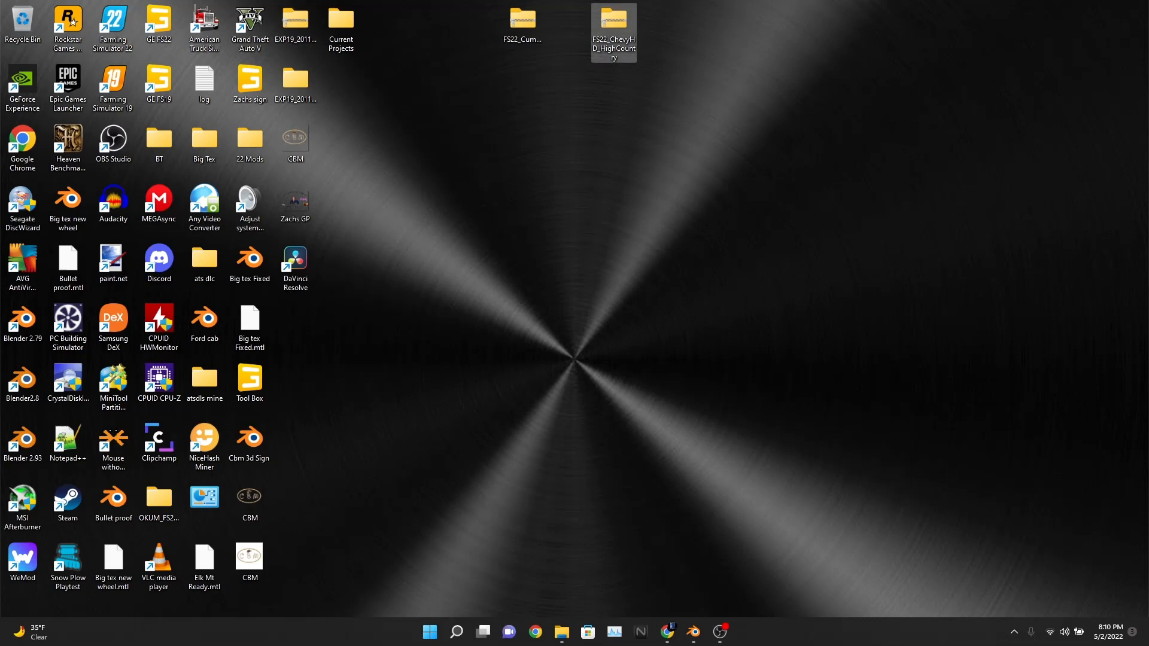
left_click(526, 144)
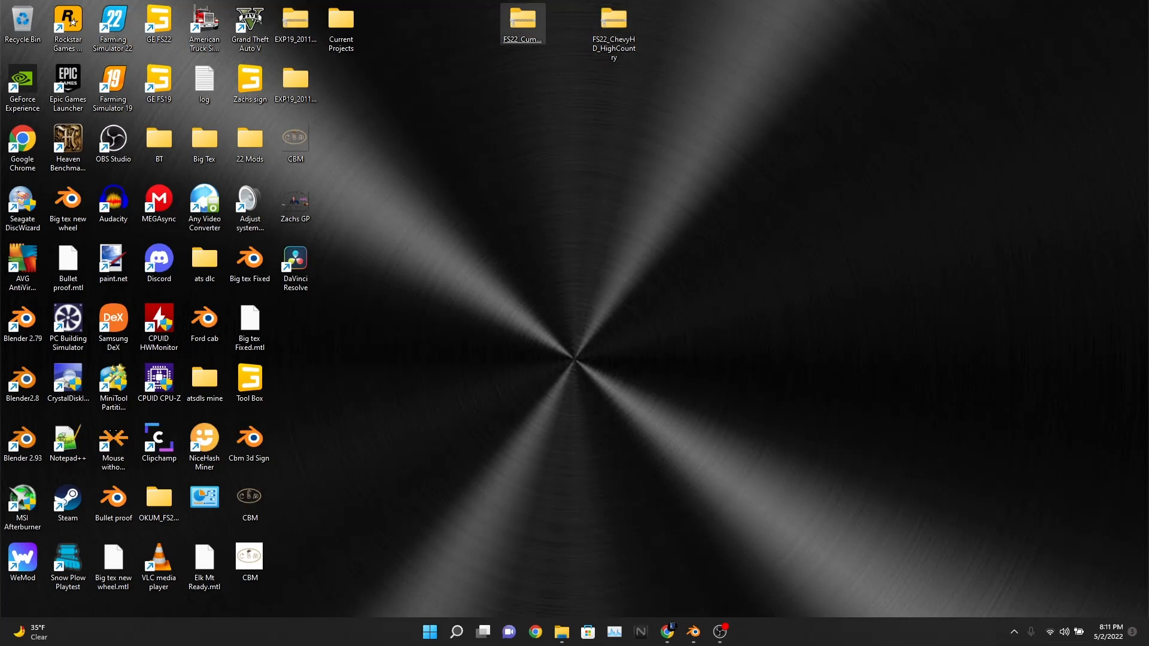
Step: Extract the FS22_Cummins3500 archive with 7-Zip into its own desktop folder and place that folder beneath the archive
right_click(524, 19)
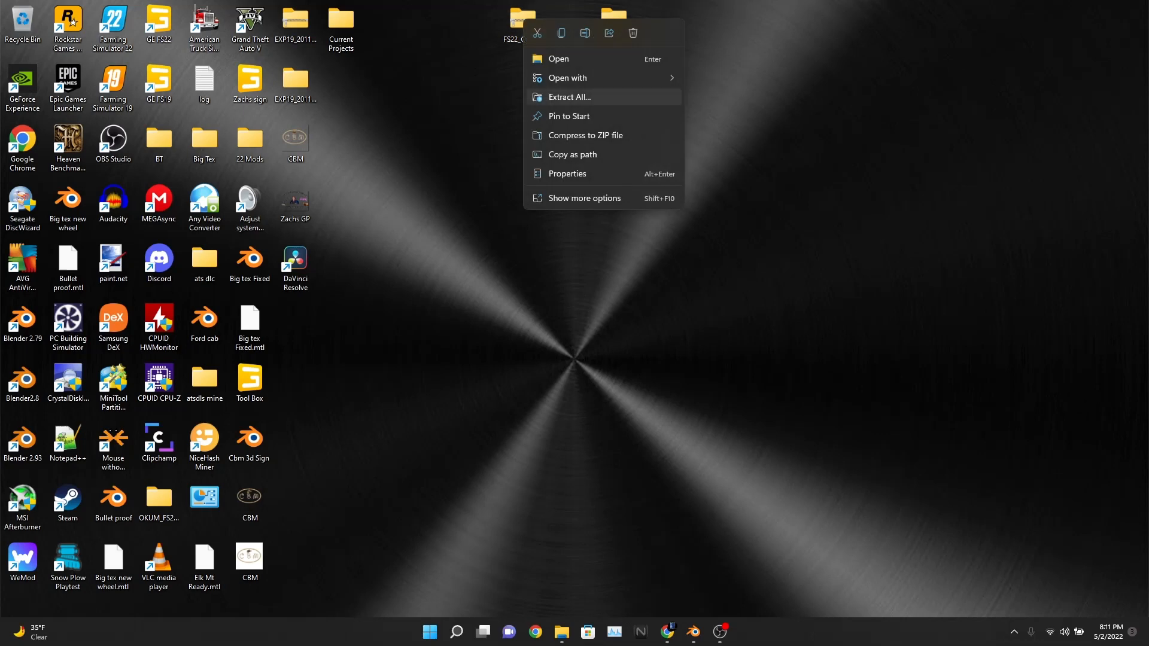
left_click(589, 198)
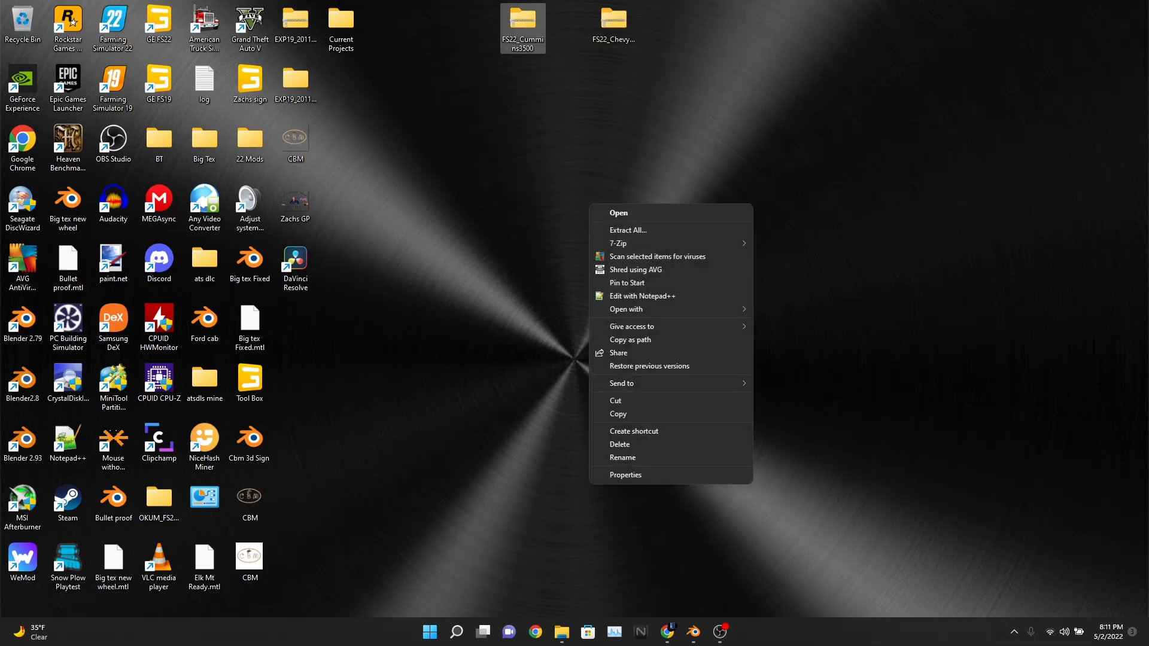
mouse_move(622, 243)
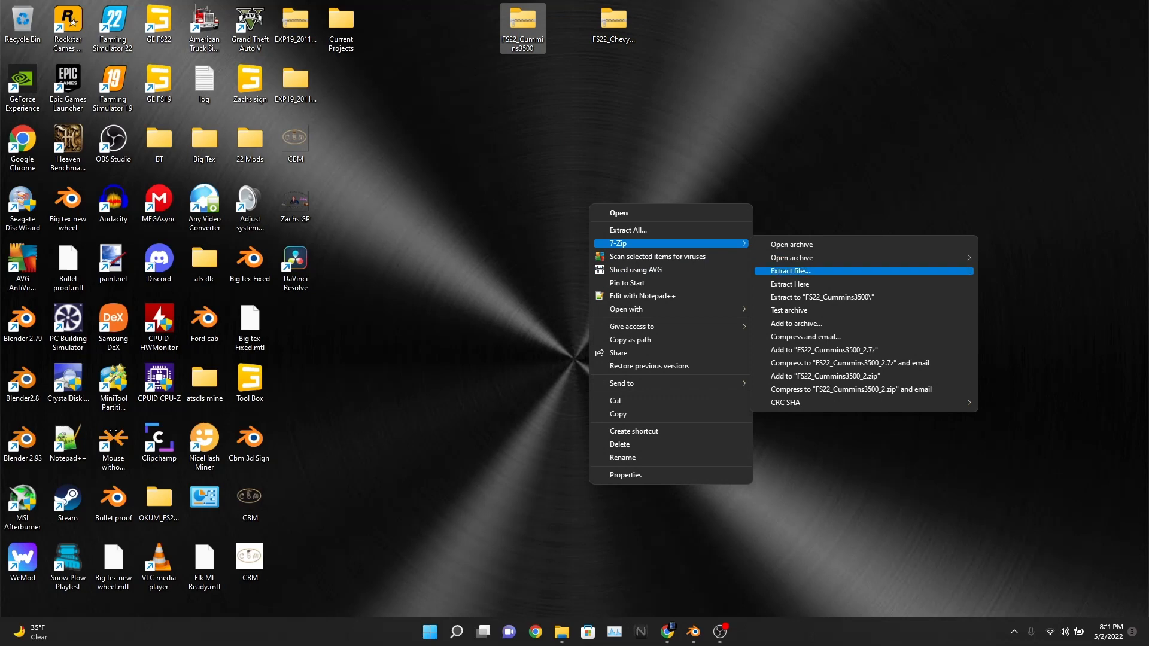
left_click(790, 271)
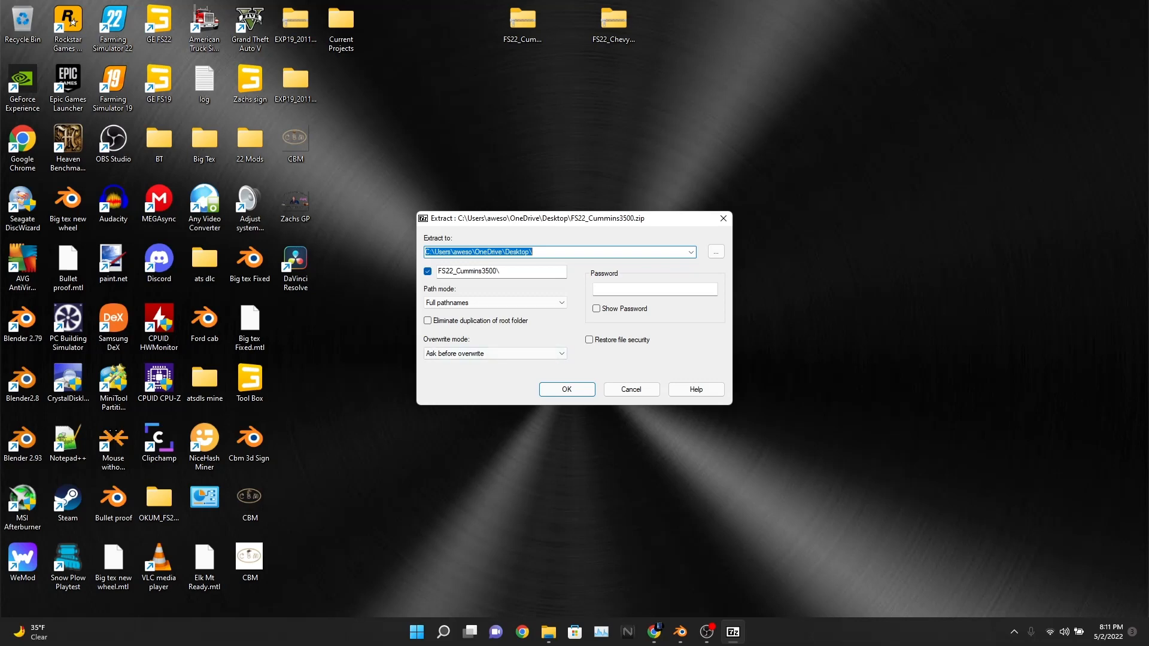
key("Return")
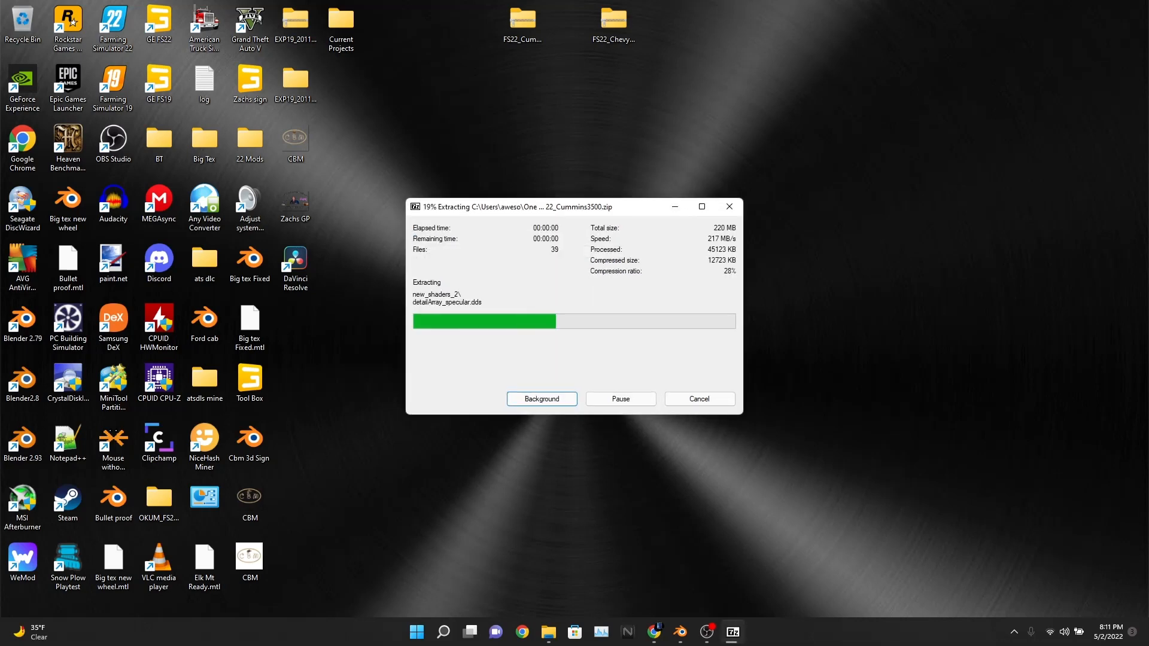
left_click_drag(296, 321, 514, 90)
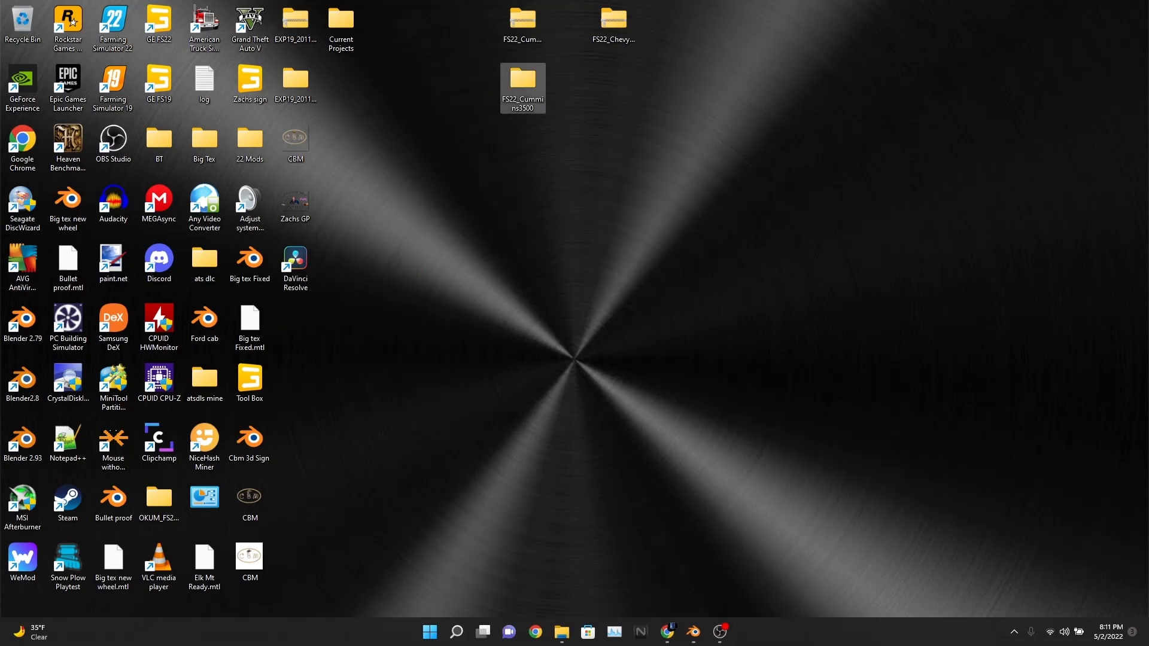
Step: Extract the FS22_ChevyHD_HighCountry archive with 7-Zip into its own desktop folder and place that folder beneath the archive
right_click(627, 25)
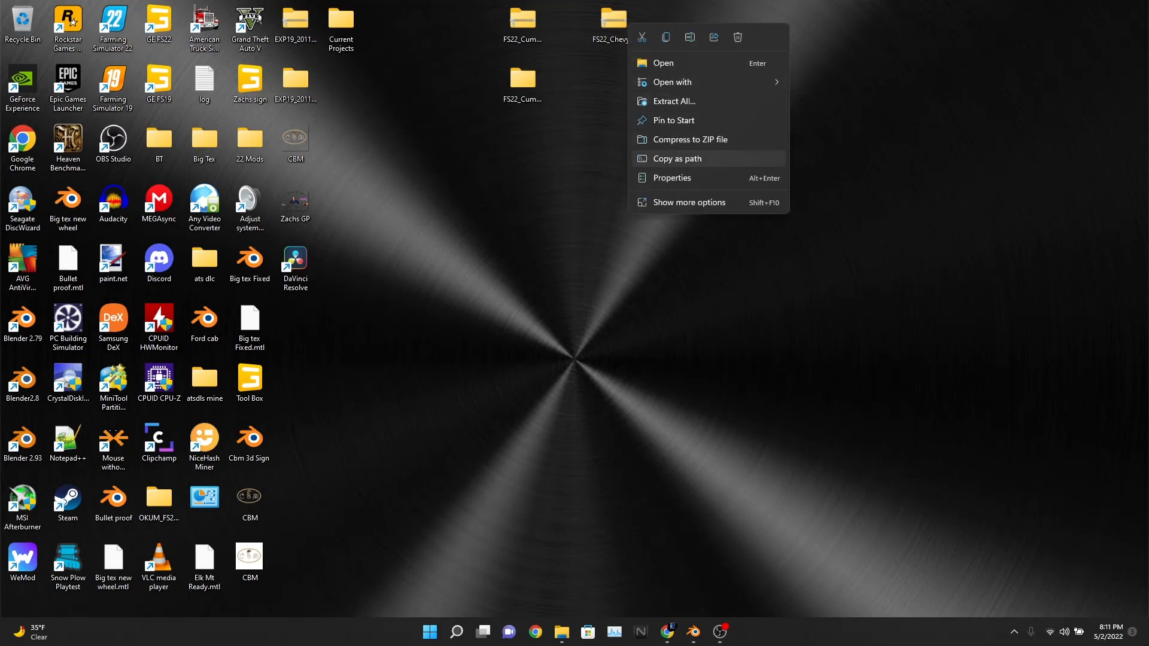
left_click(688, 202)
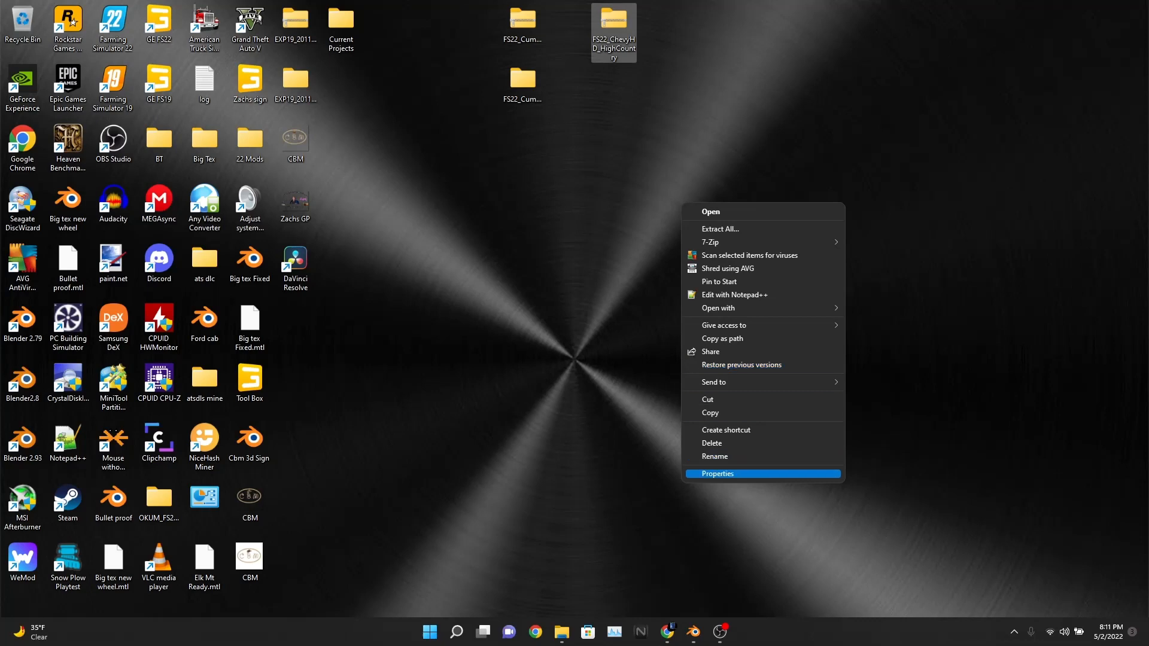
mouse_move(718, 382)
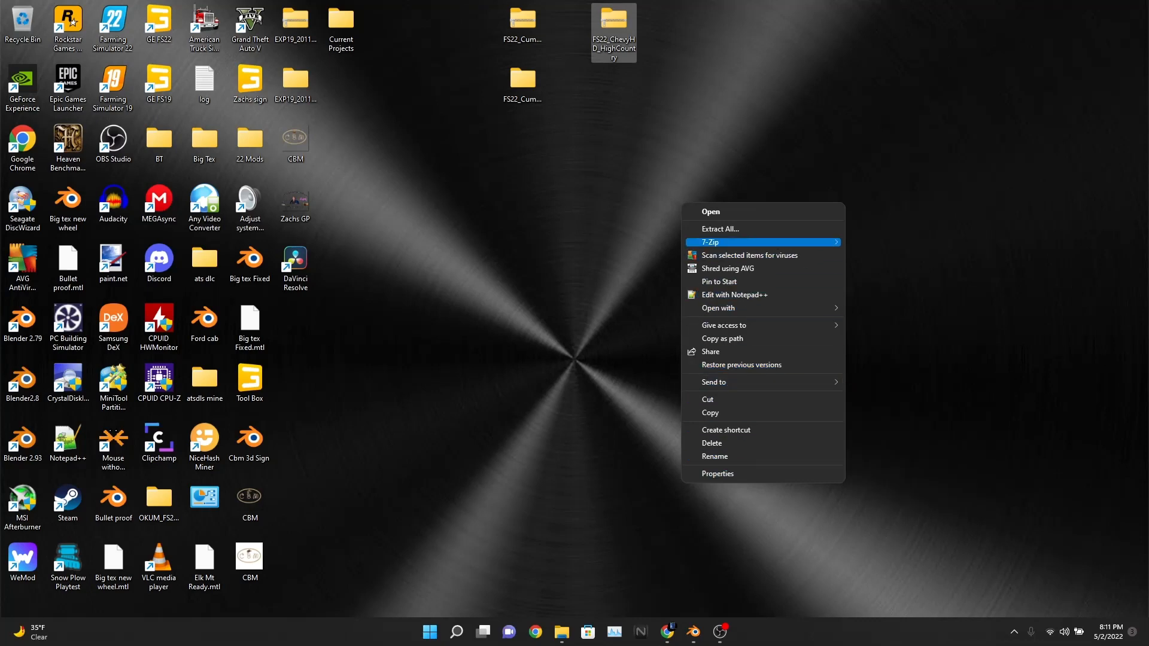
mouse_move(712, 241)
left_click(883, 270)
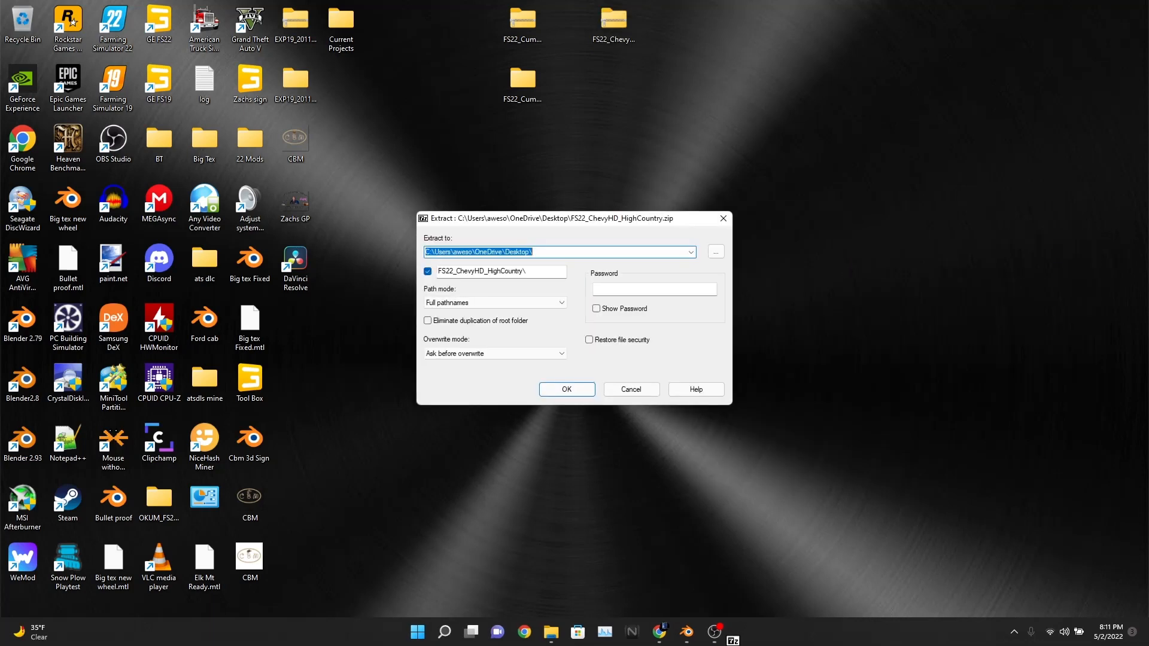
key("Return")
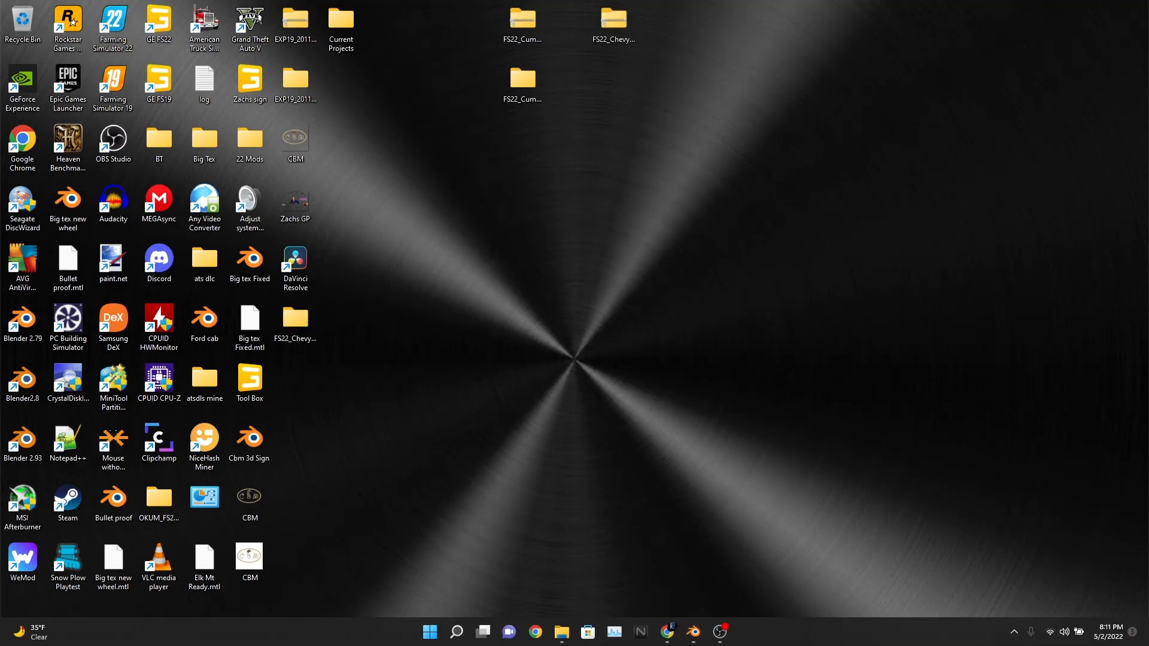
left_click_drag(296, 319, 613, 83)
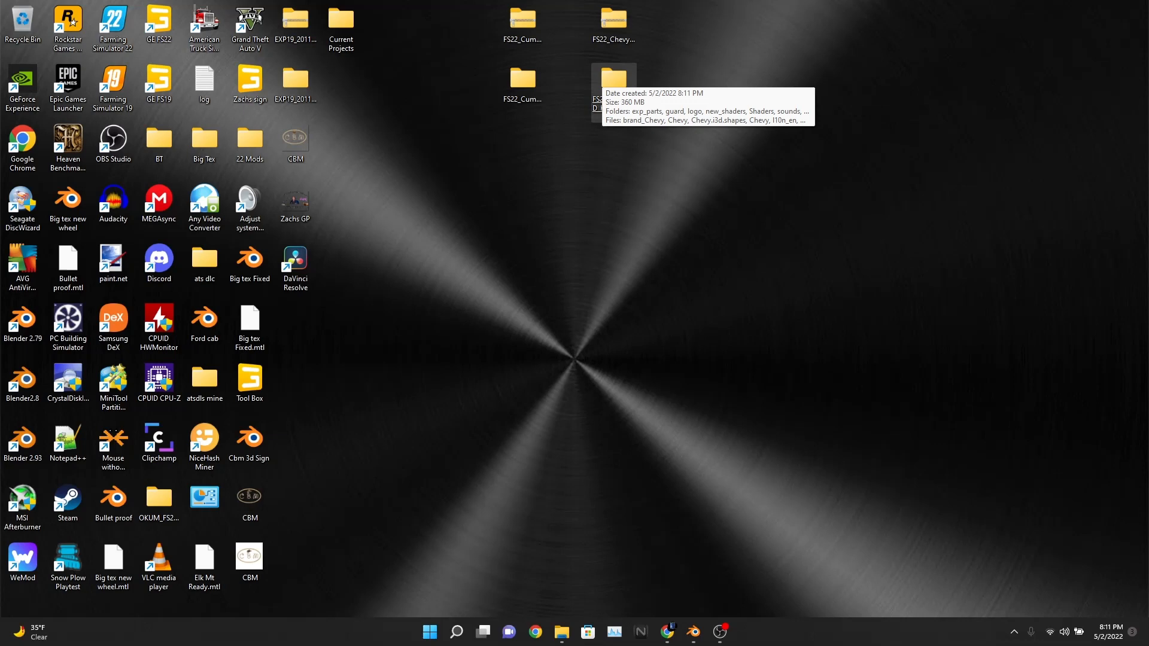
Step: Open the Ram_3500 i3D file from the extracted FS22_Cummins3500 folder in GIANTS Editor 9.0.2
double_click(522, 80)
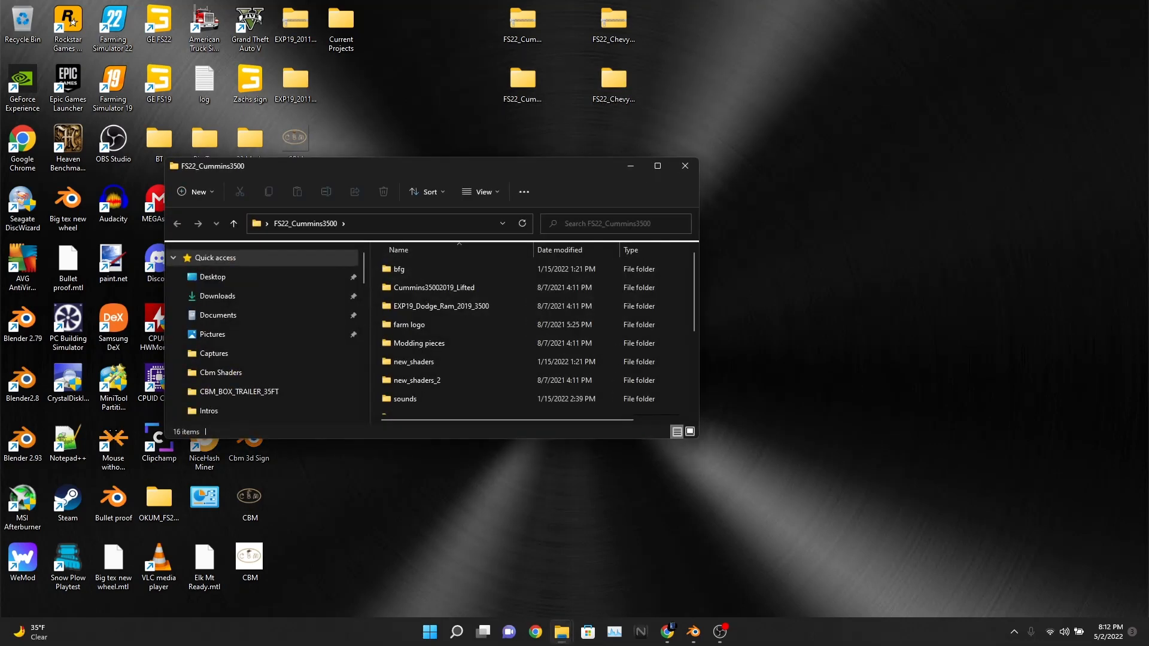
left_click(657, 166)
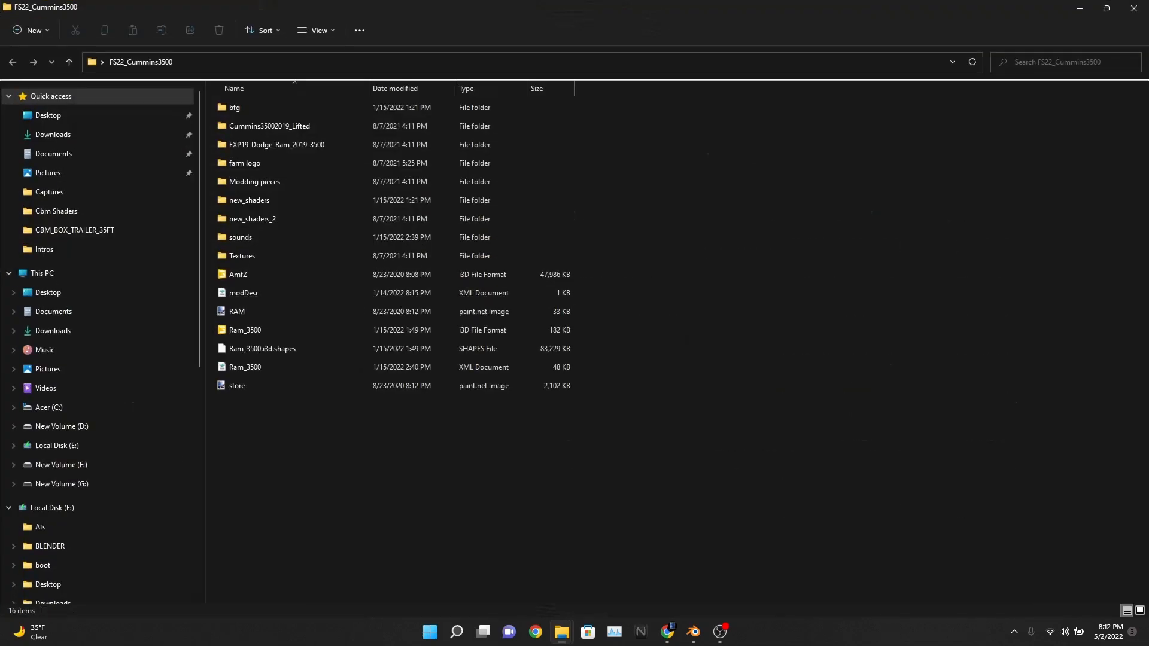
double_click(246, 330)
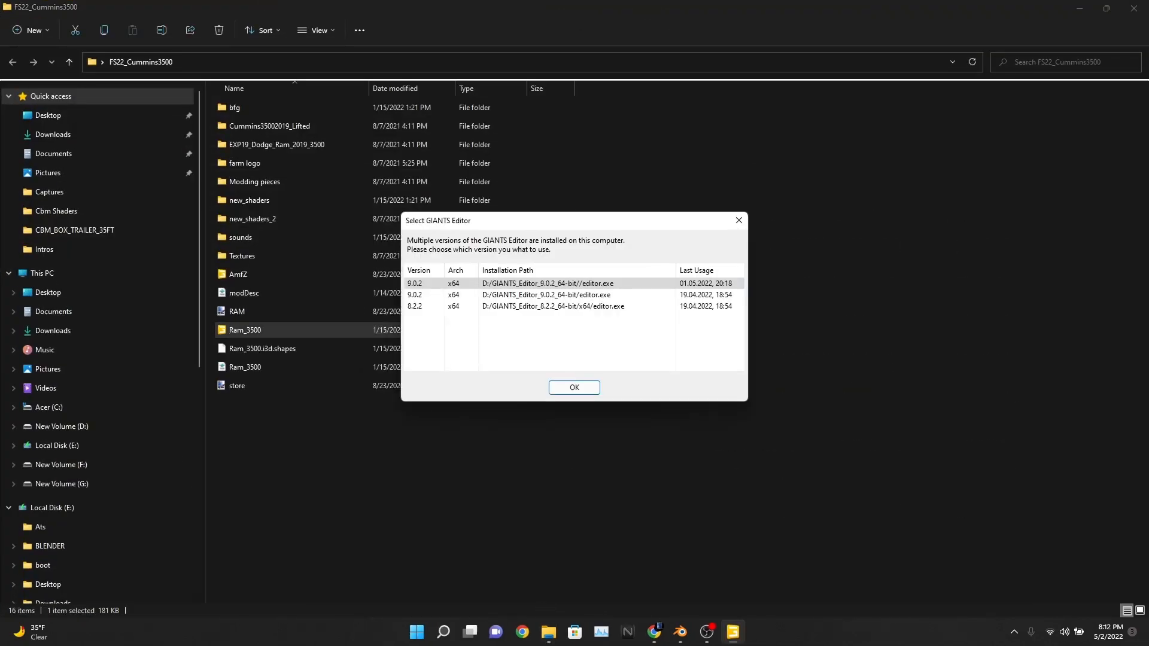
left_click(574, 388)
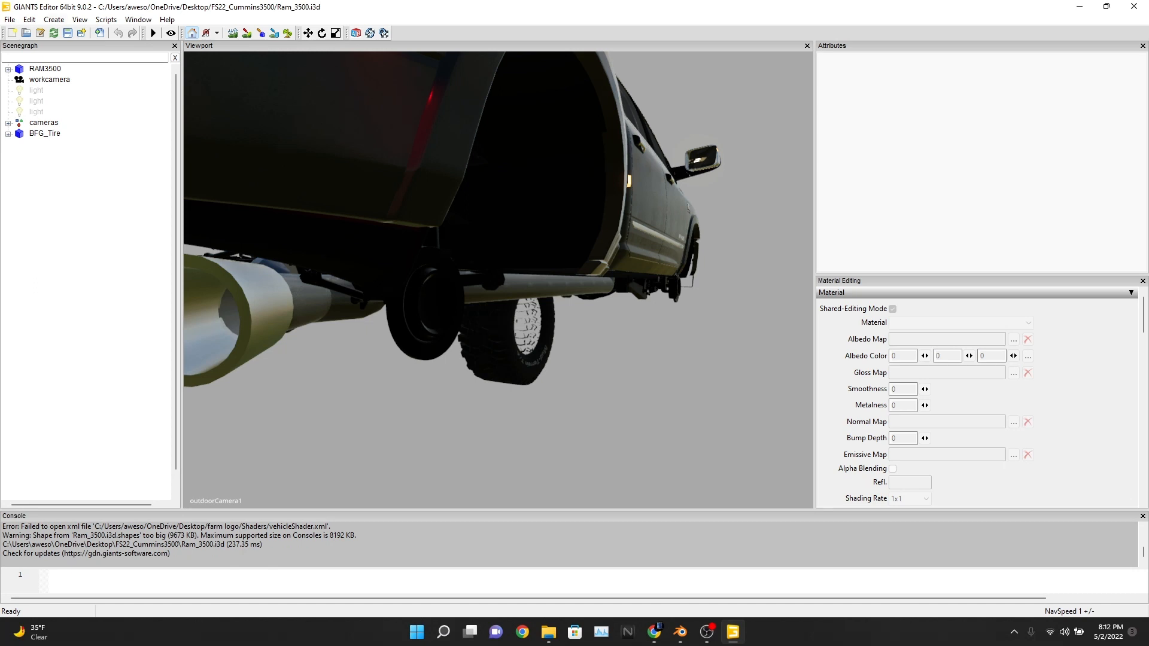
Step: Examine the RAM3500 truck model and the separate BFG_Tire object in the viewport
left_click(45, 69)
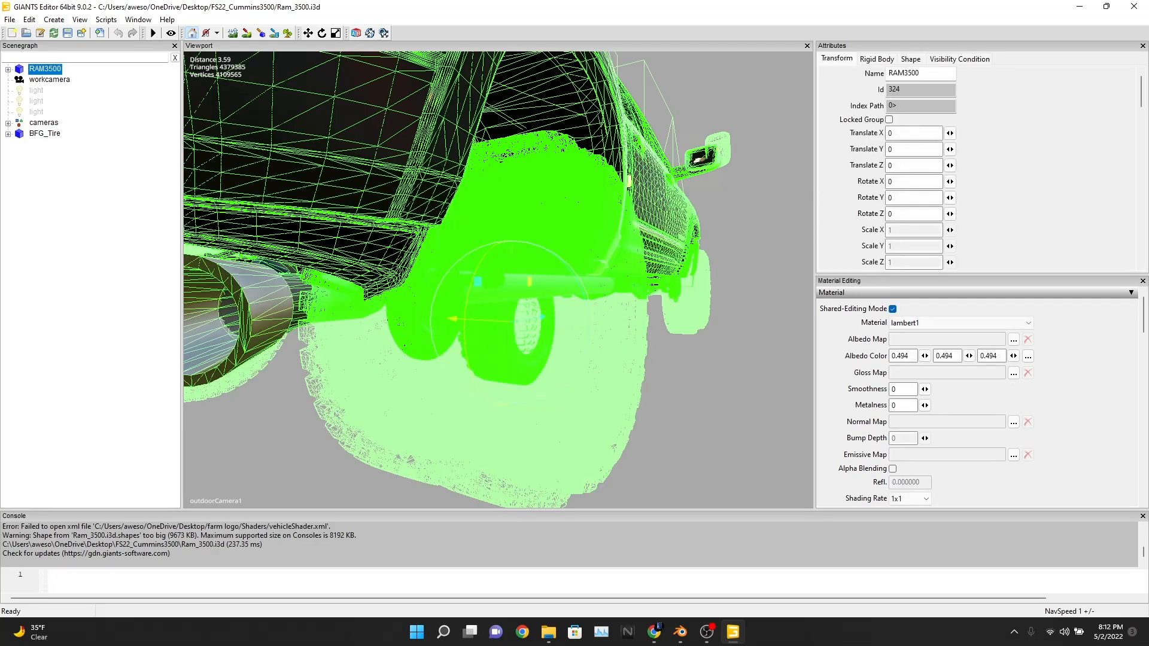
key("Escape")
left_click_drag(455, 281, 243, 269, "alt")
scroll(498, 280, "down", 4)
scroll(498, 280, "up", 3)
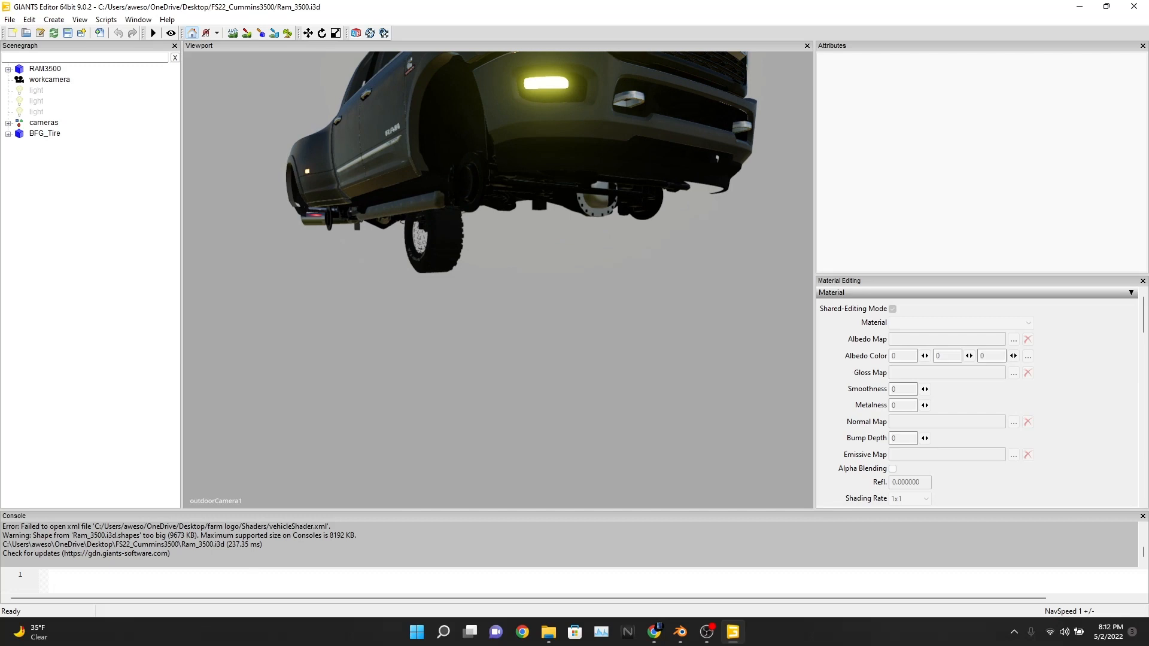
left_click(44, 133)
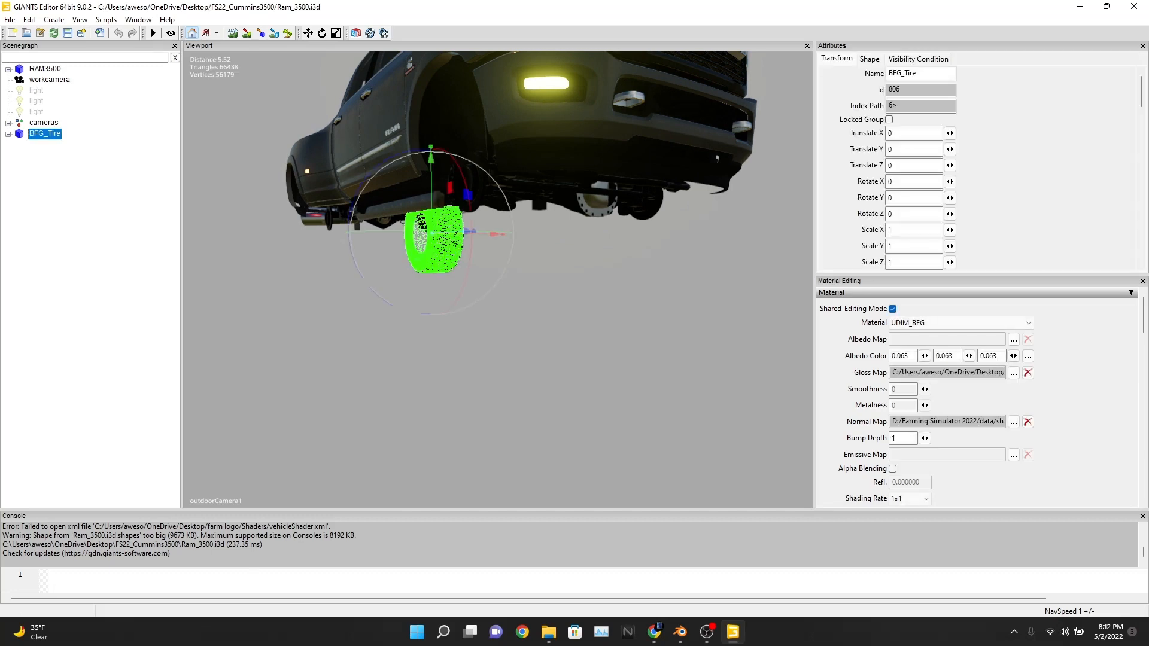
left_click(29, 20)
left_click(48, 91)
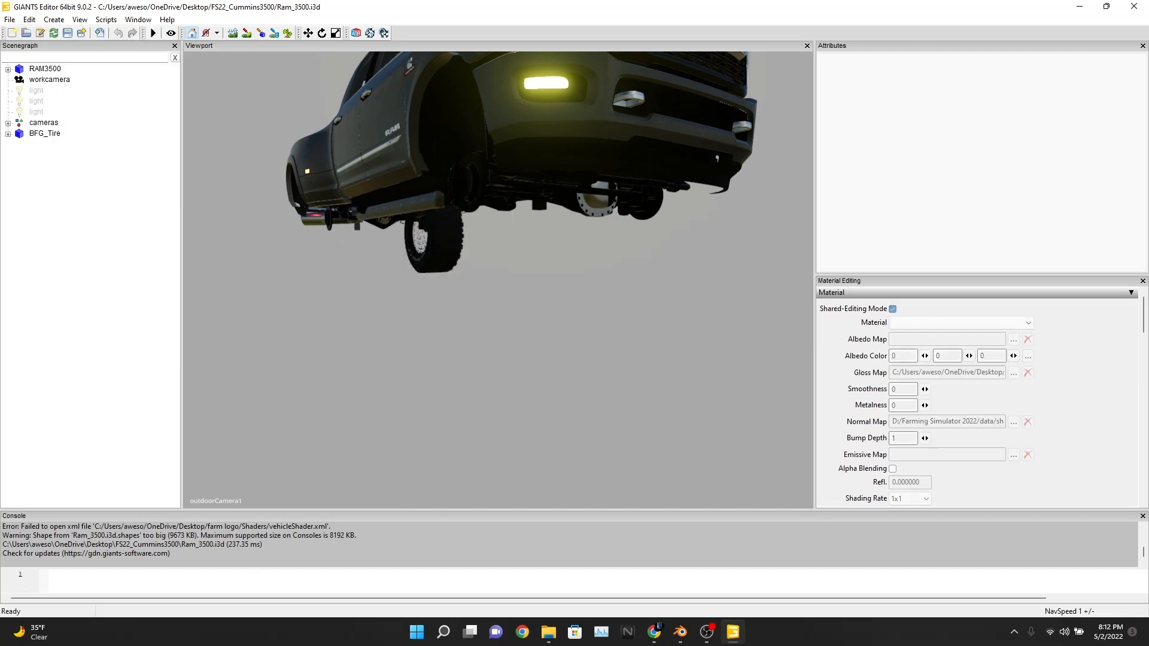
Step: Delete the three lights, the cameras group and BFG_Tire from the Ram scene
left_click(36, 91)
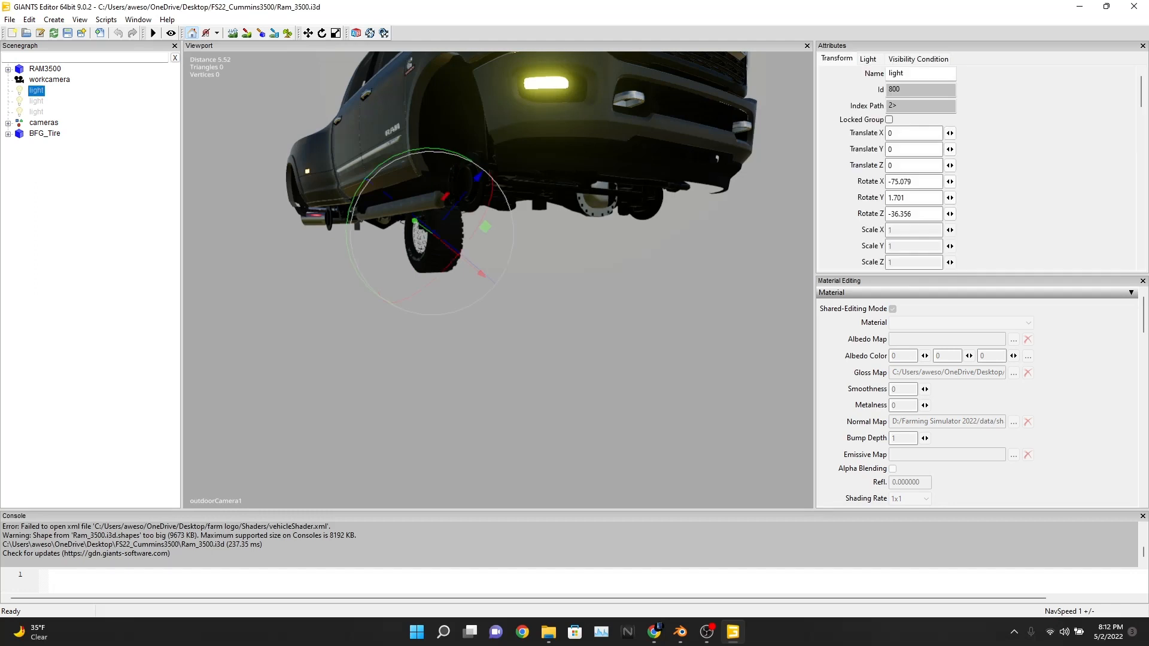
left_click(37, 102, "ctrl")
left_click(45, 134, "shift")
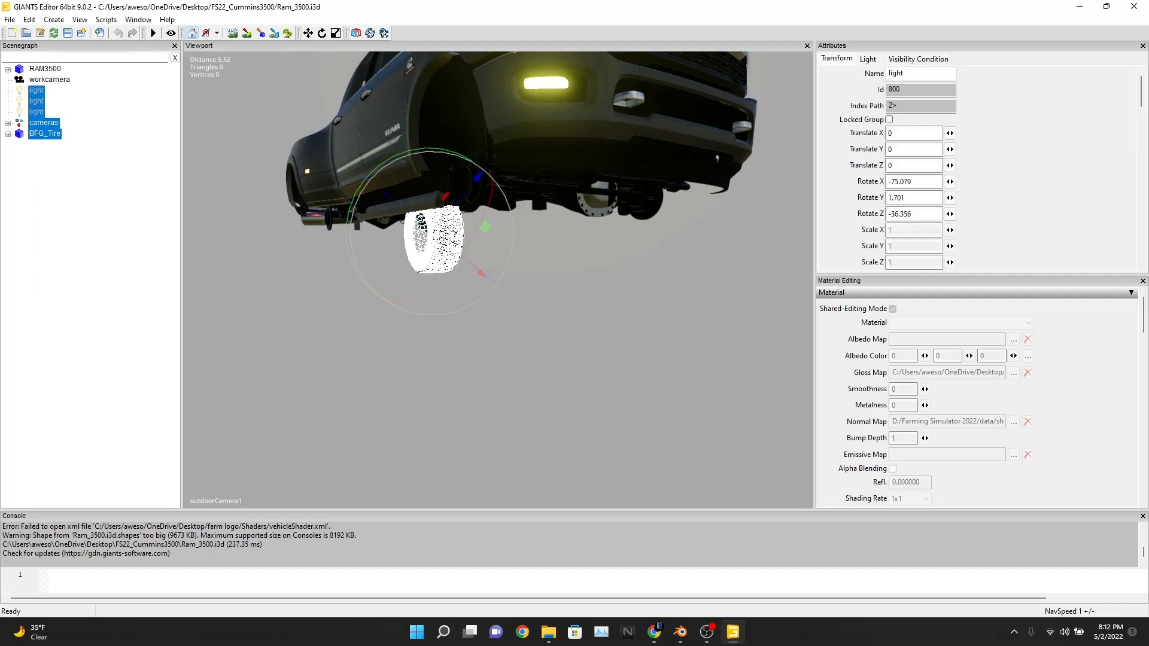
left_click(29, 19)
left_click(37, 131)
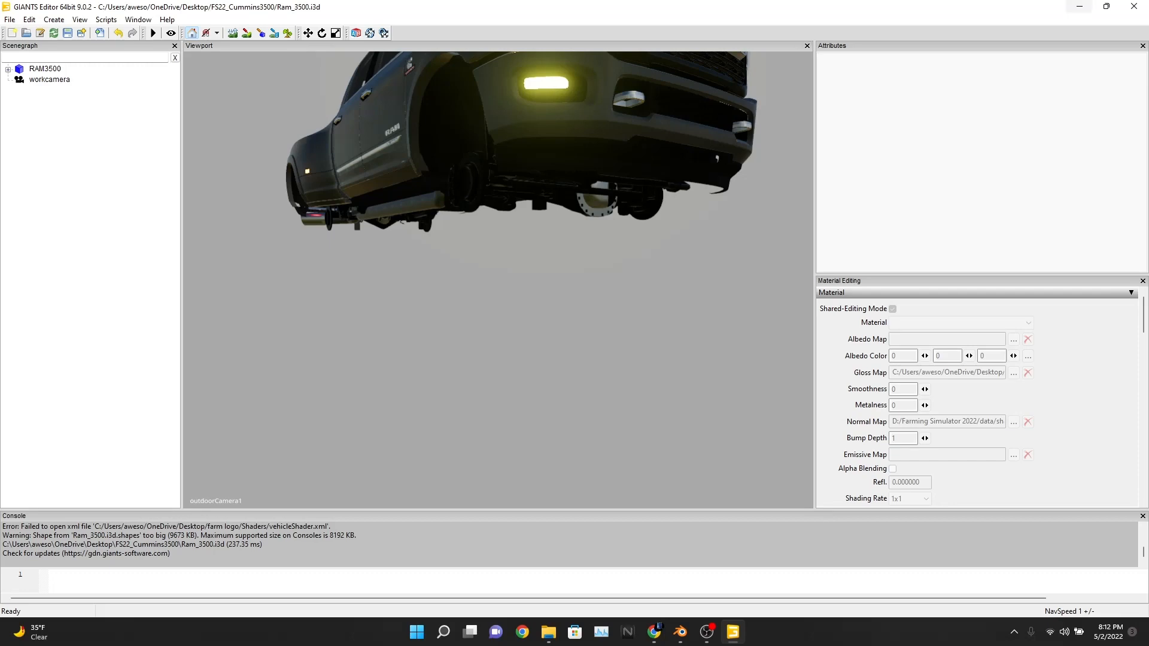
Step: Minimize the editor and the Cummins folder, and open the Chevy i3D file from the extracted FS22_ChevyHD_HighCountry folder in GIANTS Editor
left_click(1079, 6)
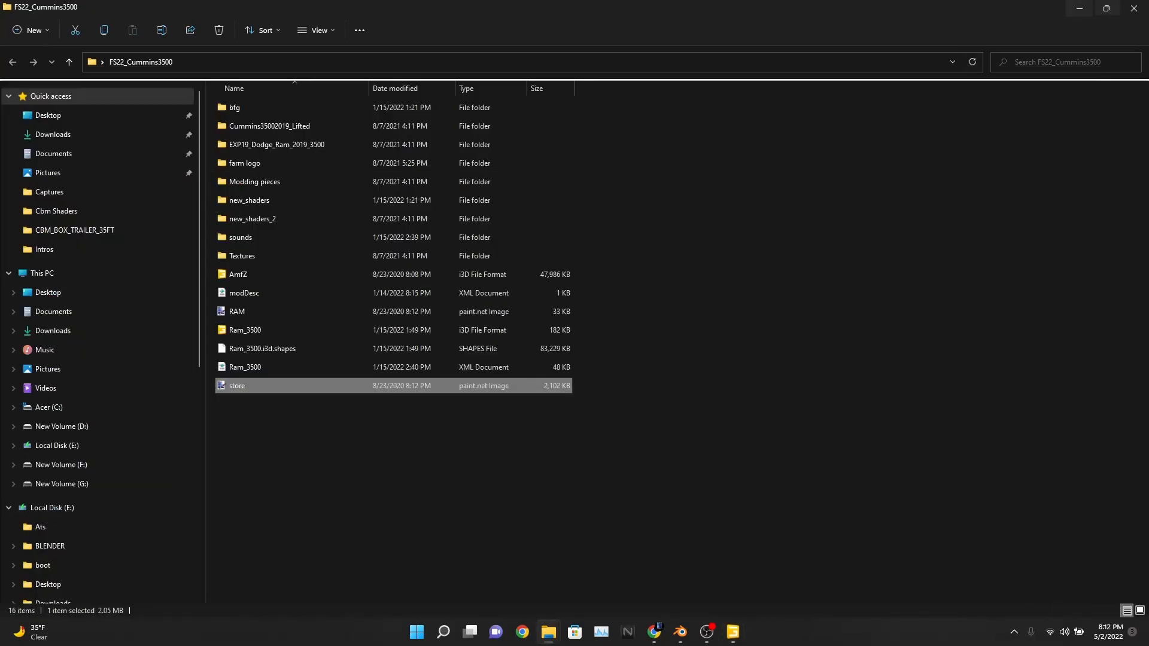
left_click(1079, 7)
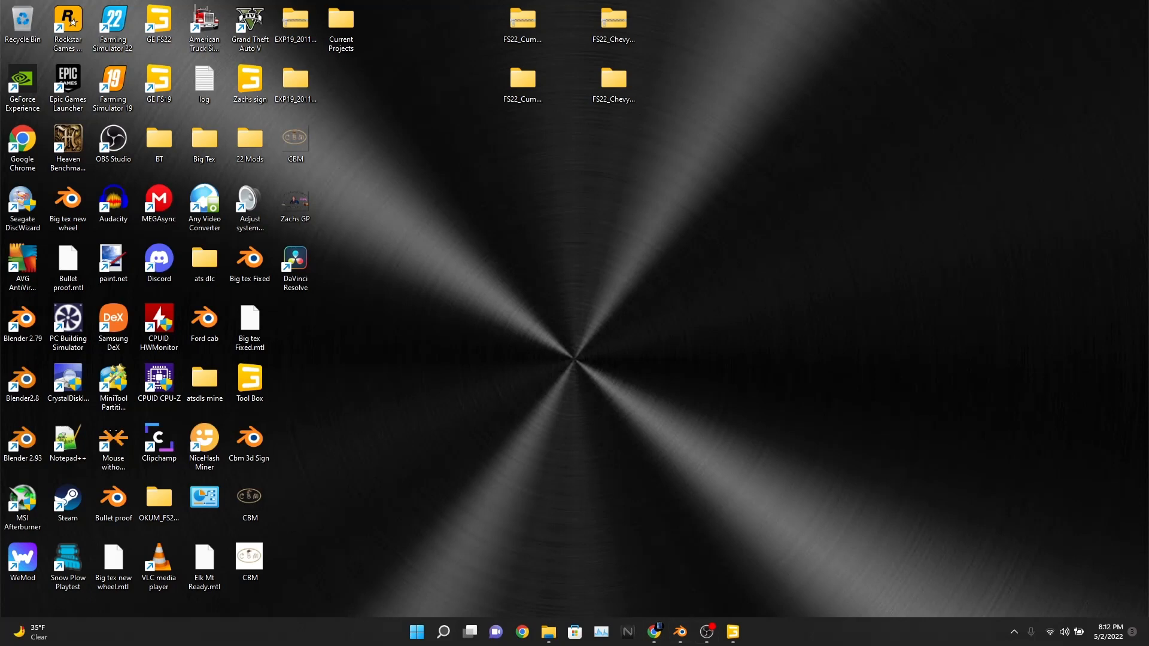
double_click(614, 81)
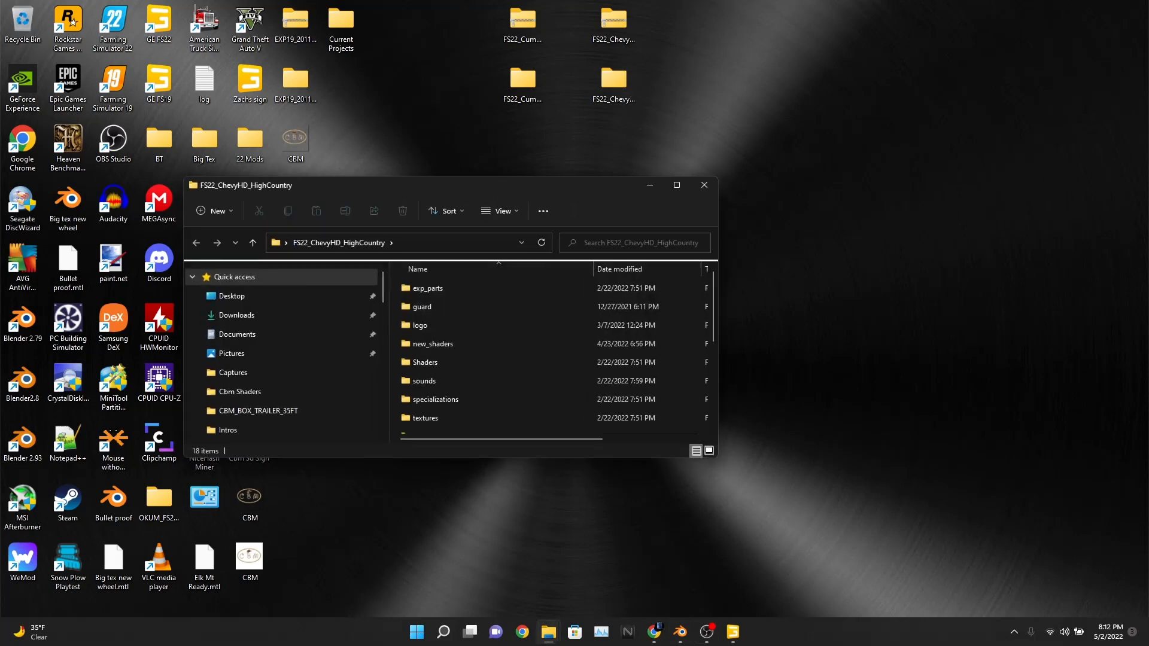
scroll(508, 389, "down", 4)
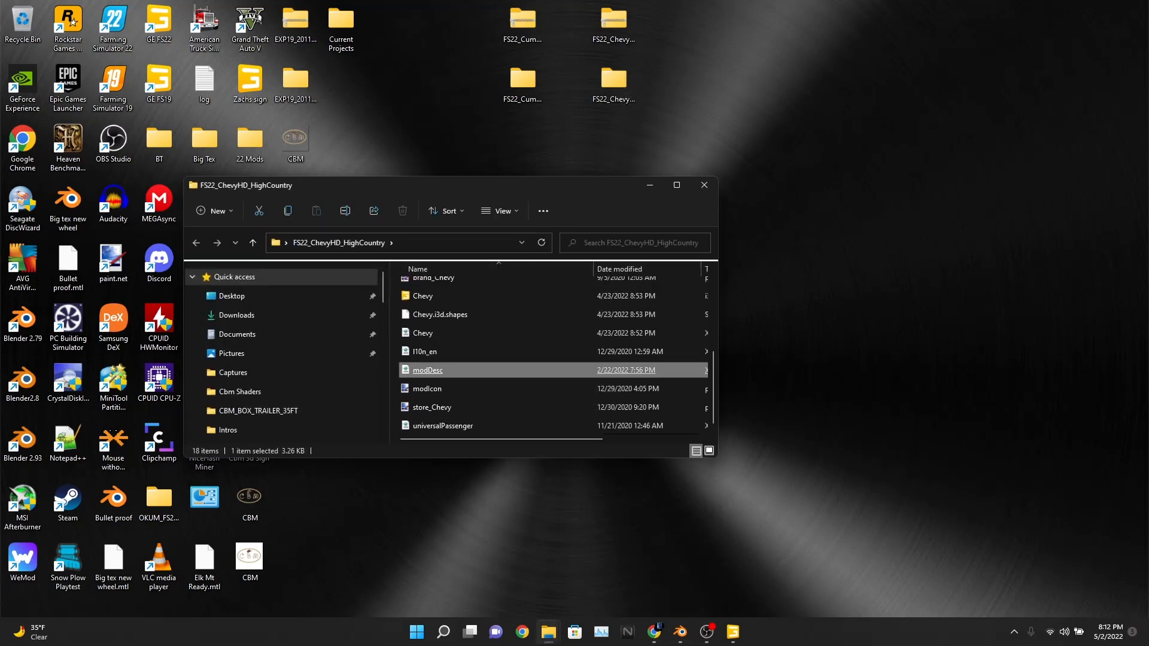
scroll(501, 373, "up", 3)
scroll(501, 373, "down", 2)
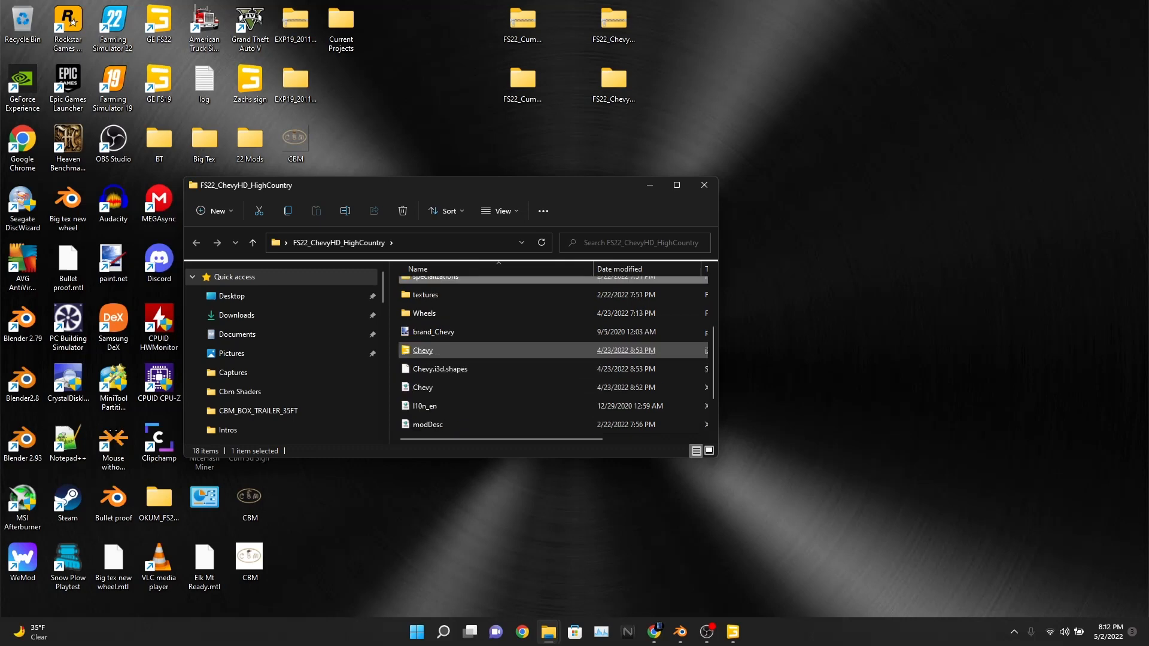
left_click(423, 351)
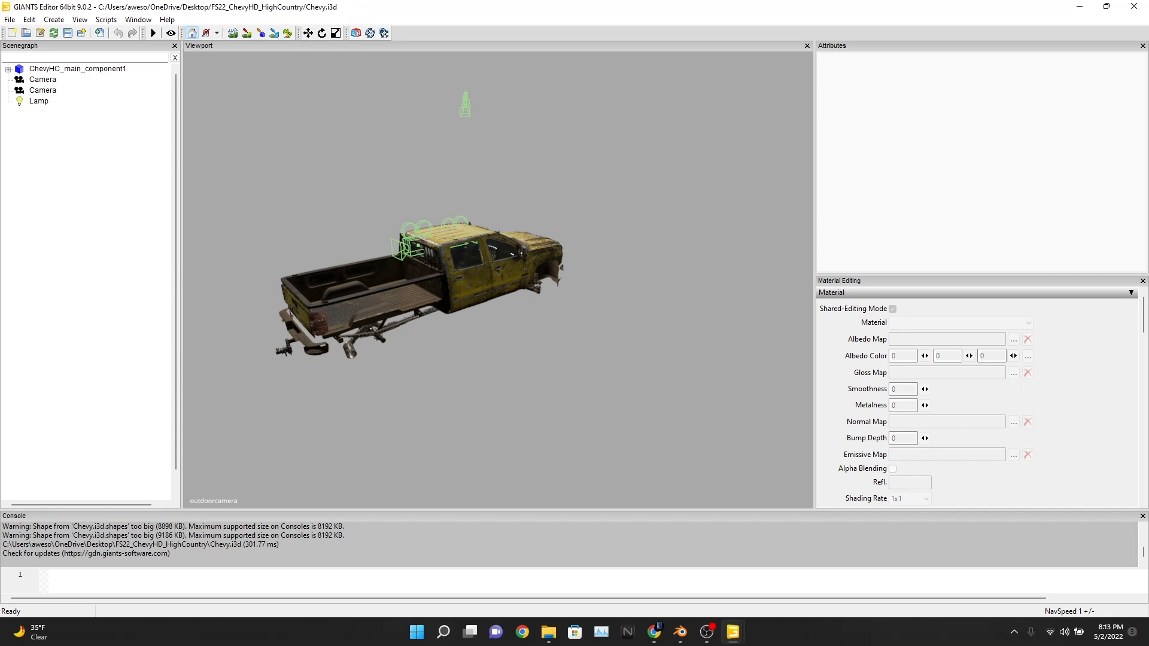
Step: Delete both cameras and the Lamp from the Chevy scene
left_click(38, 102)
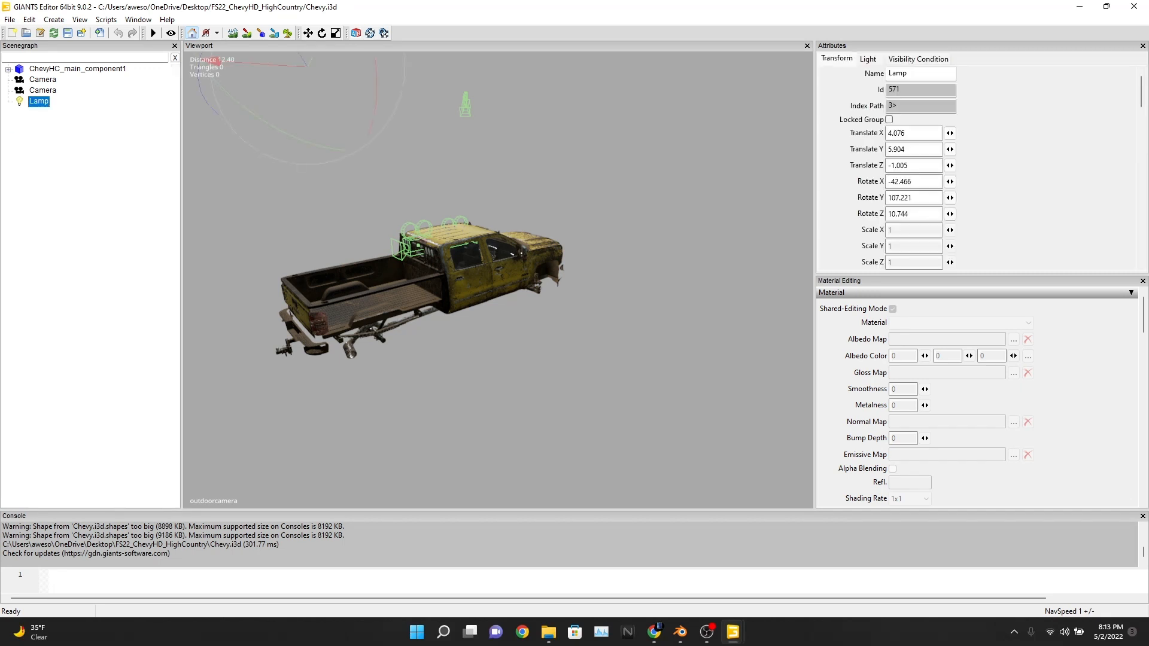
left_click(43, 80)
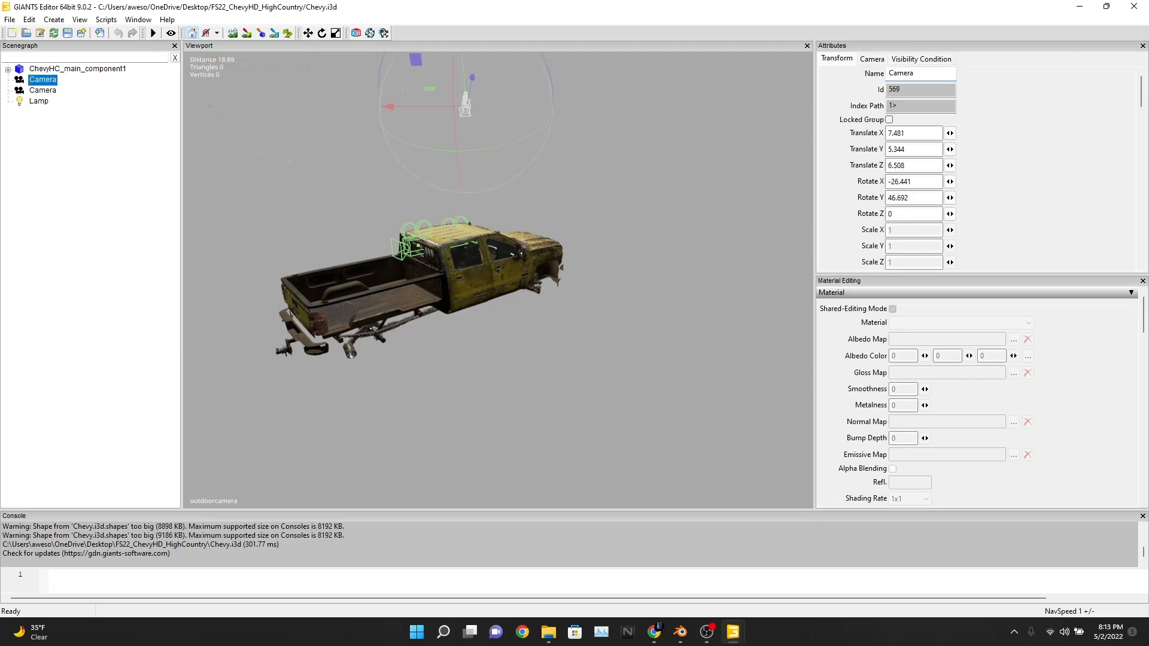
left_click(38, 101, "shift")
left_click(28, 20)
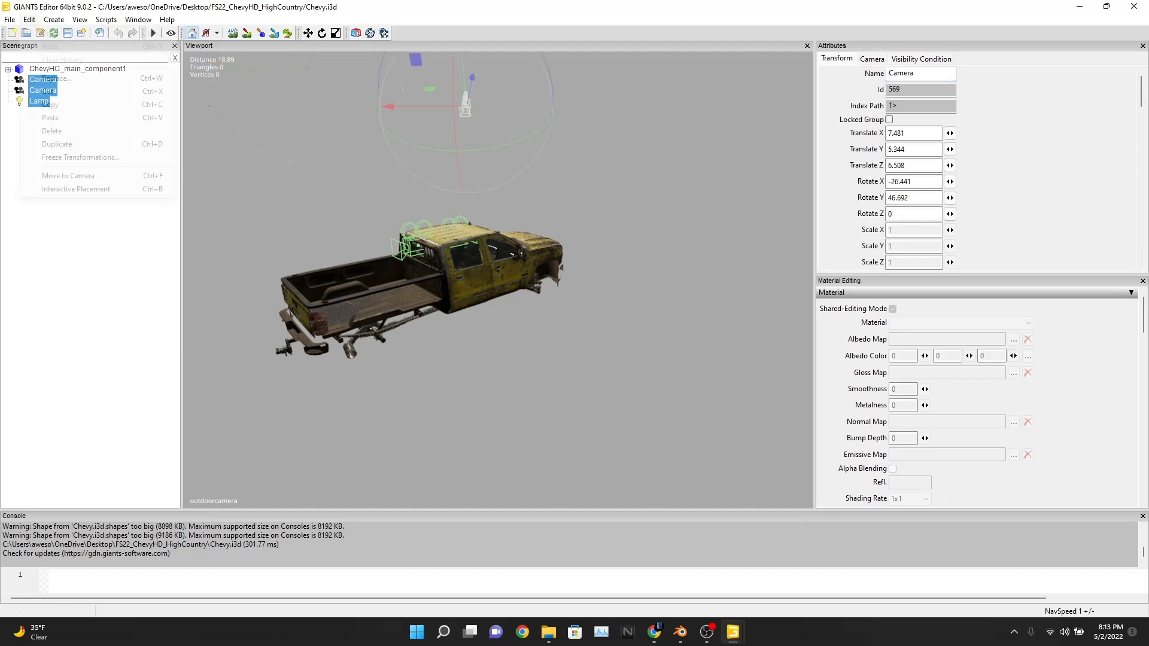
left_click(53, 131)
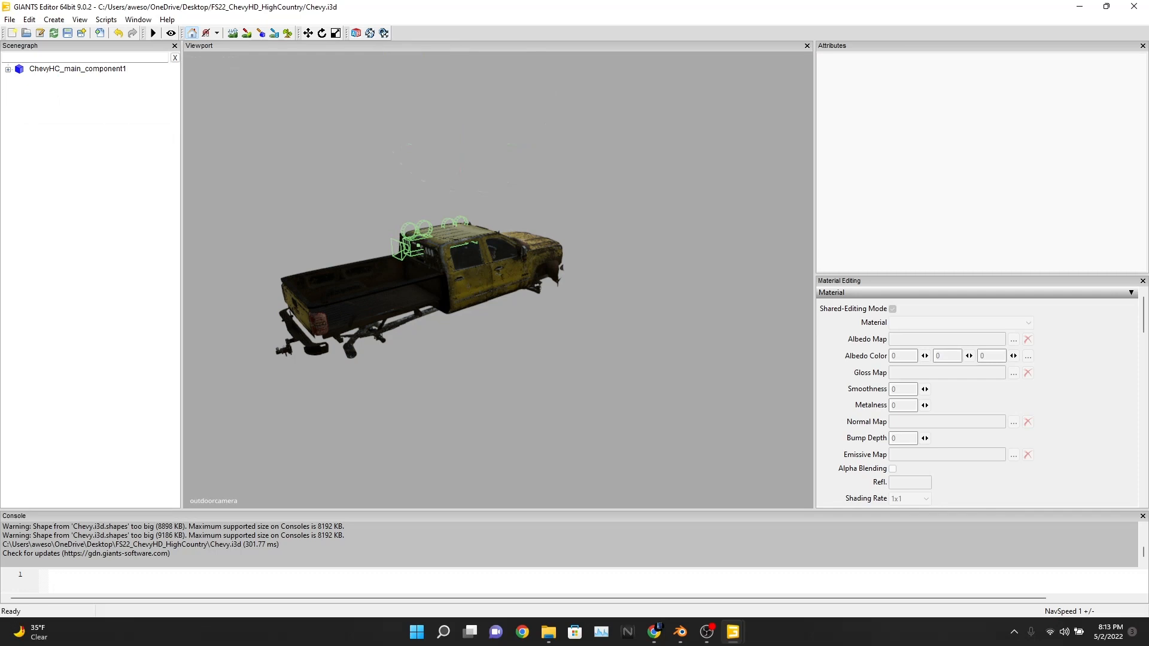
Step: Examine the contents of ChevyHC_main_component1, including the Wheels group's entries and the 2017 Highcountry group's geometry
left_click(8, 70)
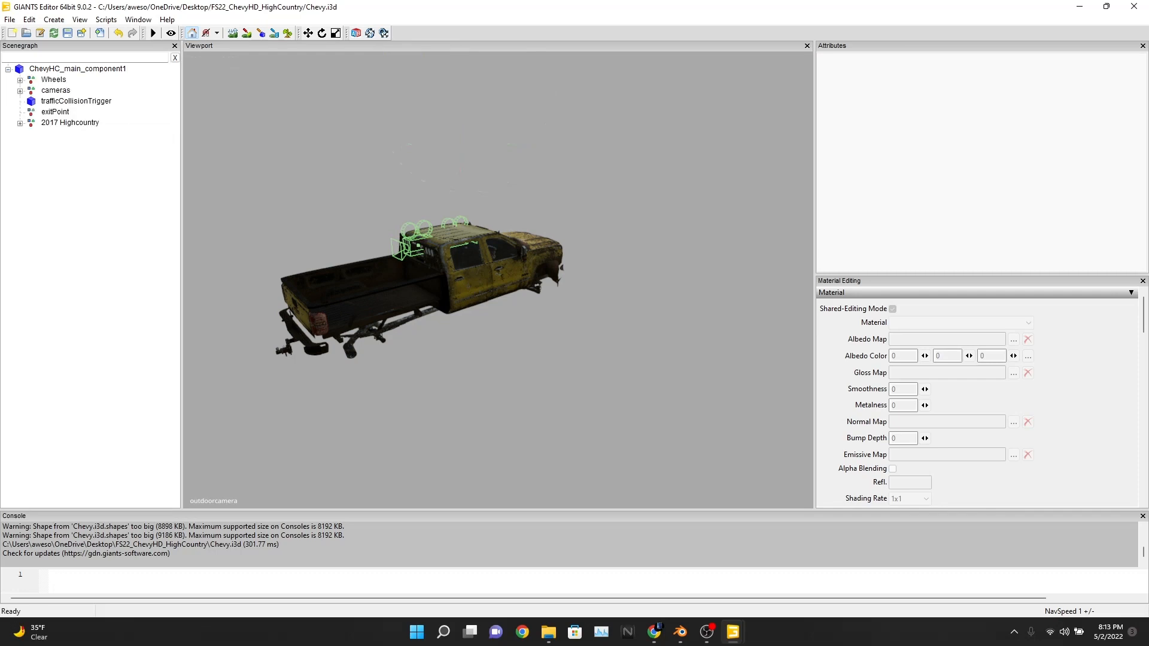
left_click(19, 81)
left_click(55, 90)
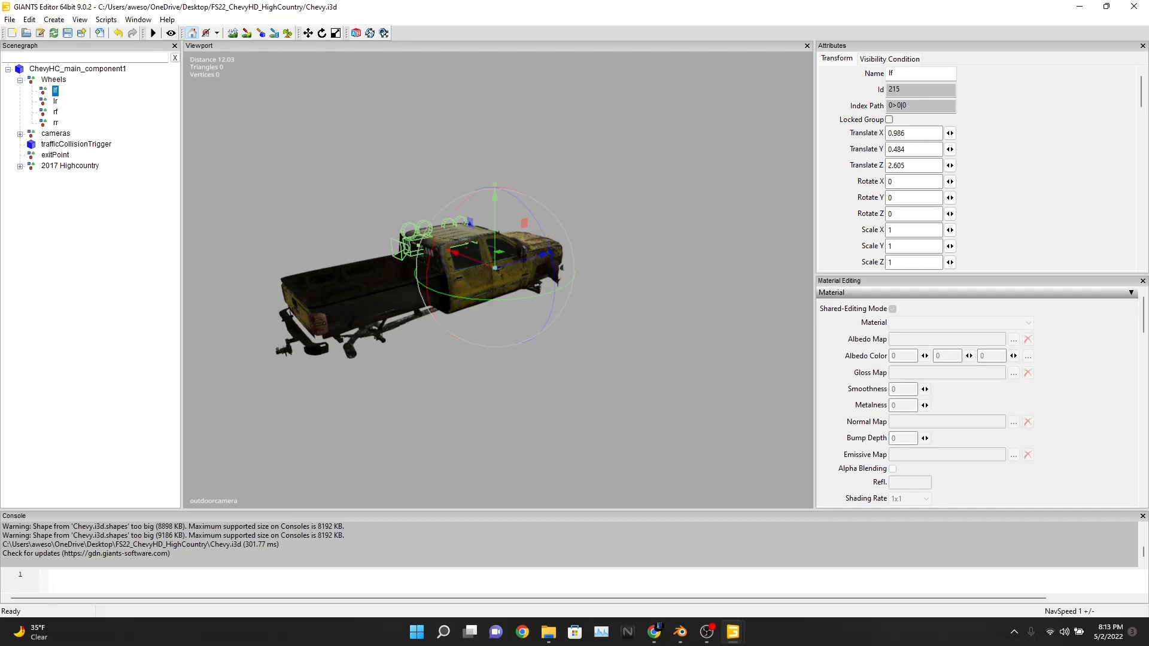
left_click(70, 166)
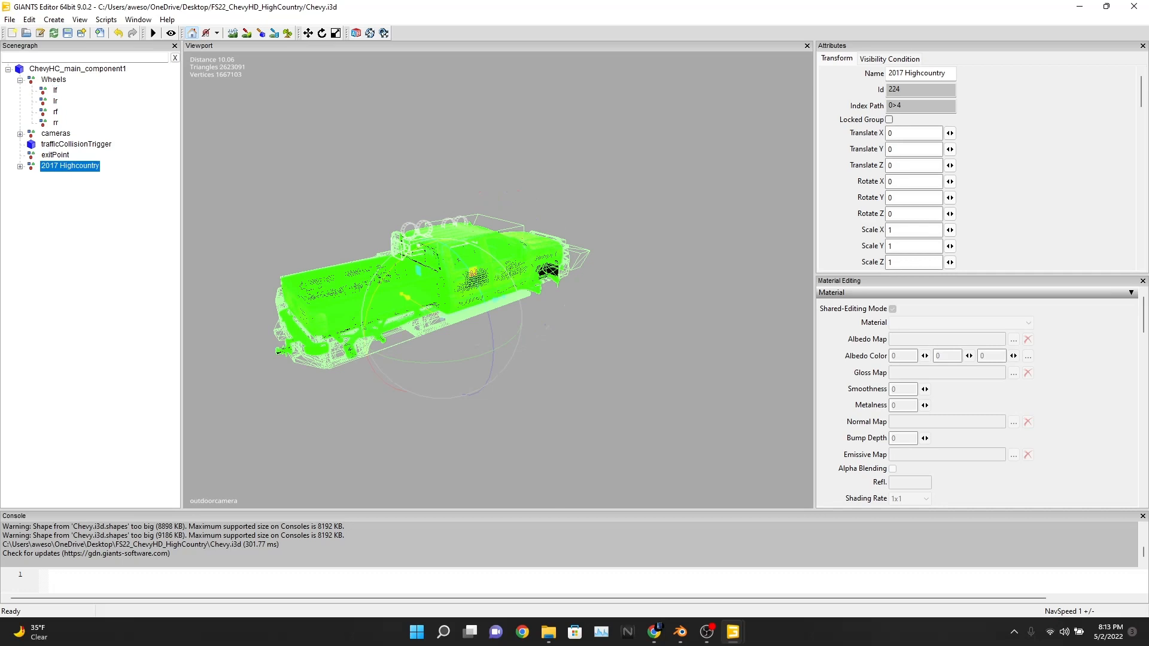
key("Escape")
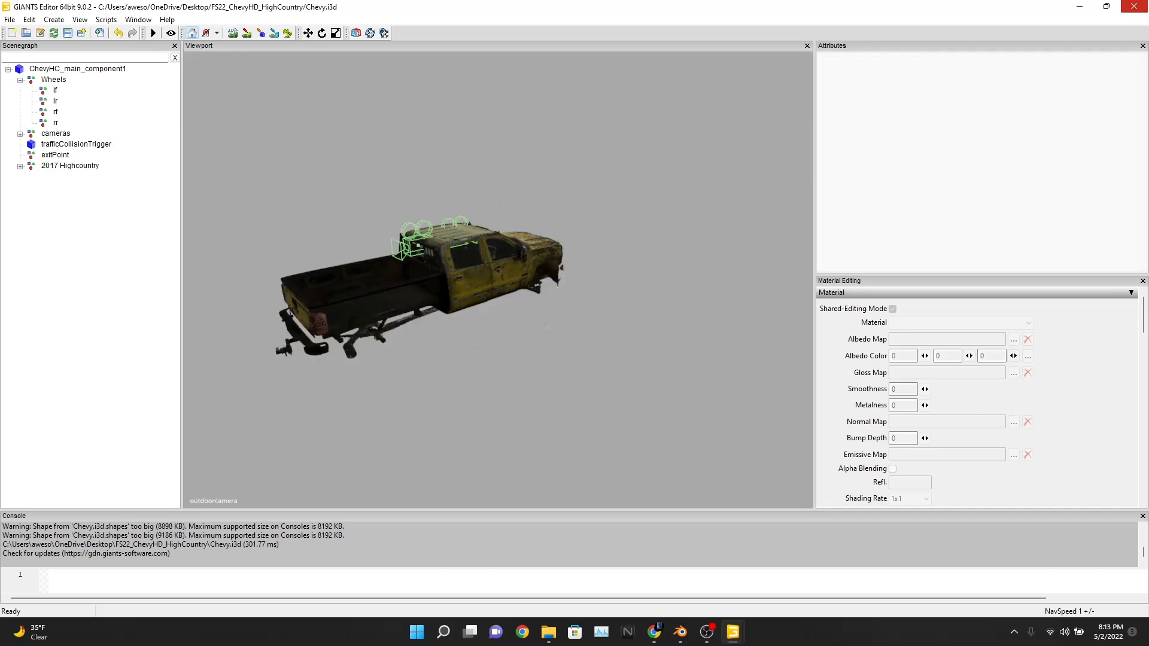
Step: Close the Chevy scene without saving and open the Mud tire i3D file from the mod's Wheels folder
left_click(1134, 7)
left_click(651, 310)
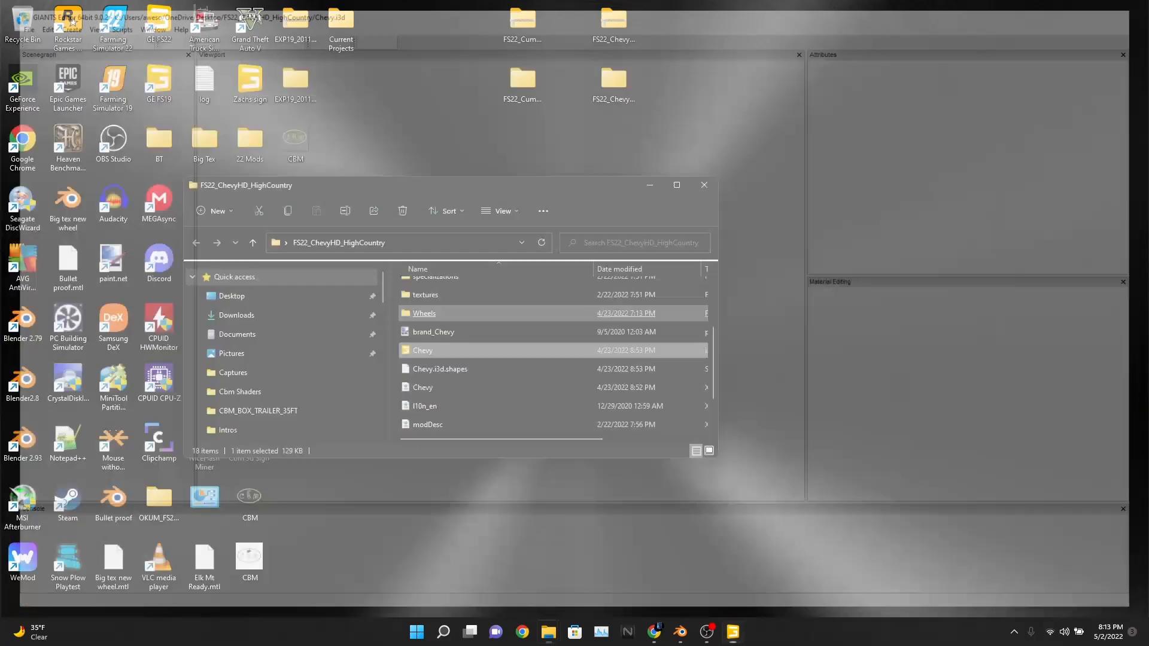
double_click(424, 313)
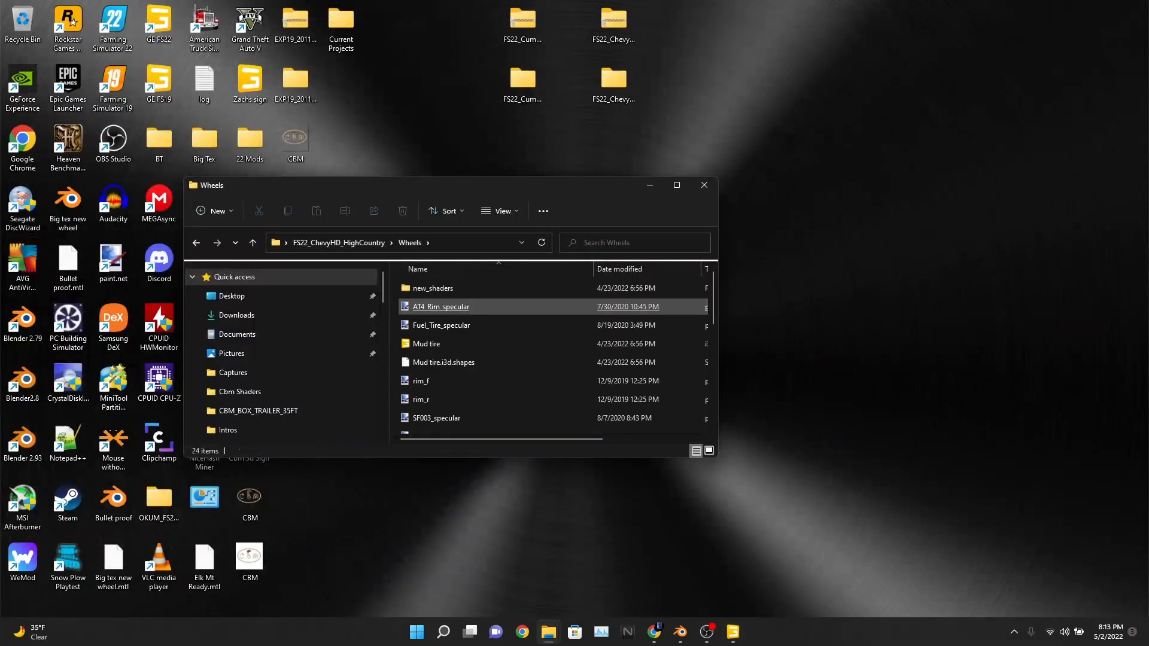
double_click(426, 344)
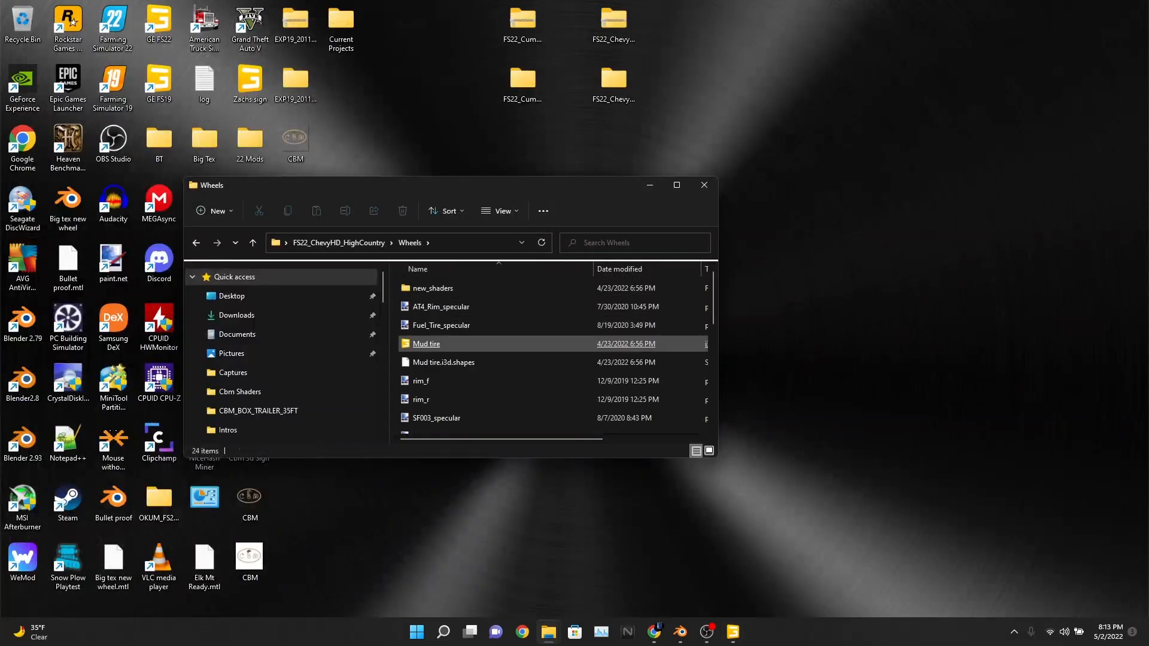
left_click(593, 386)
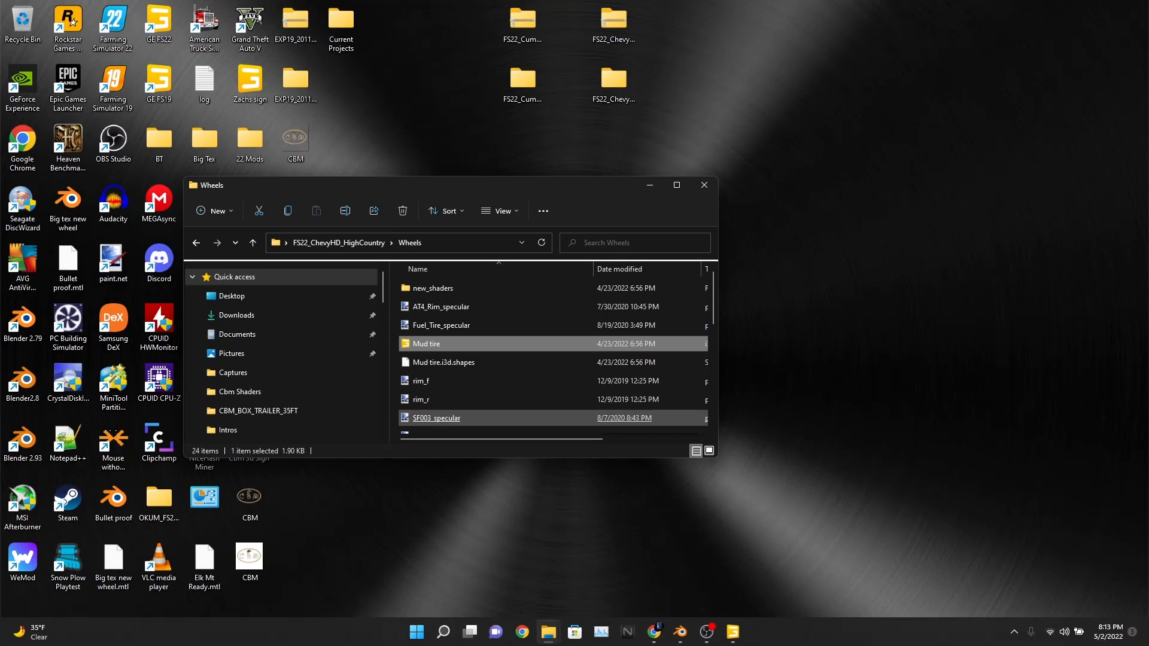
left_click(535, 417)
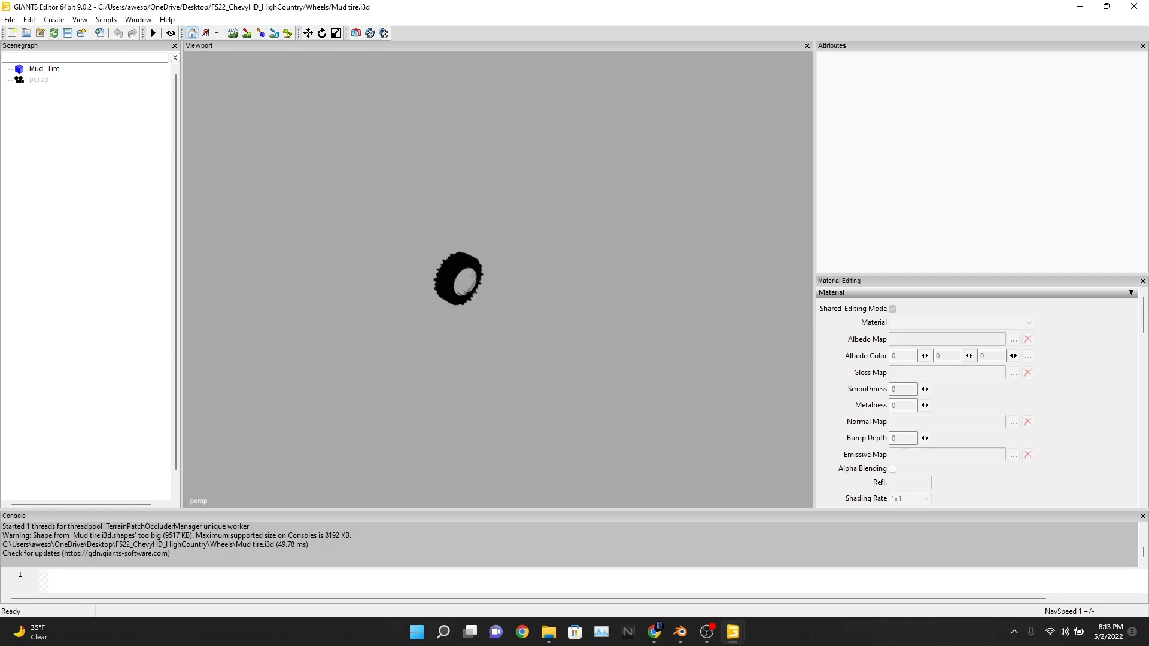
Step: Remove the gloss map and the normal map from the Mud_Tire object's Material.000
scroll(498, 280, "up", 6)
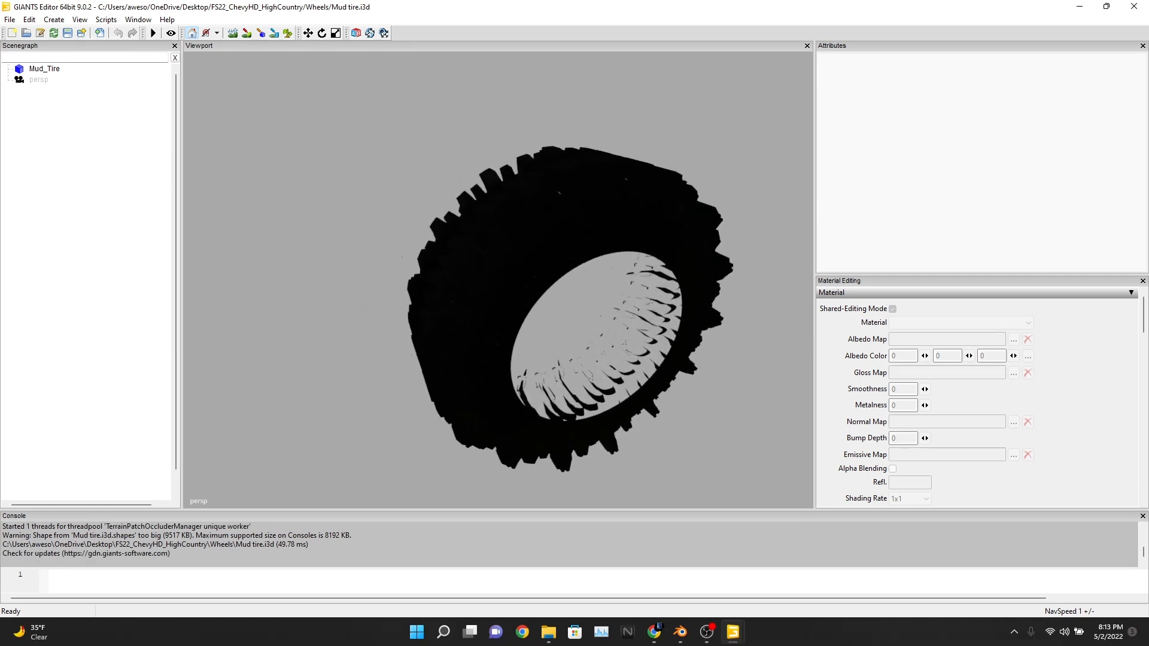
left_click_drag(498, 280, 442, 280, "alt")
scroll(498, 280, "down", 3)
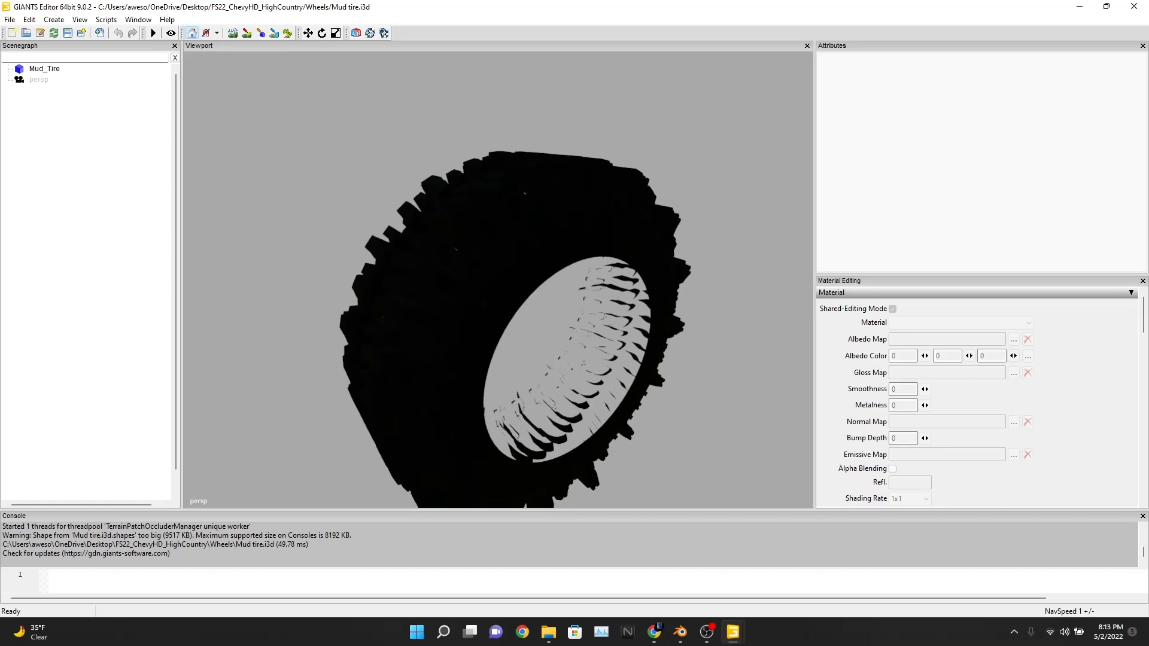
scroll(497, 279, "down", 10)
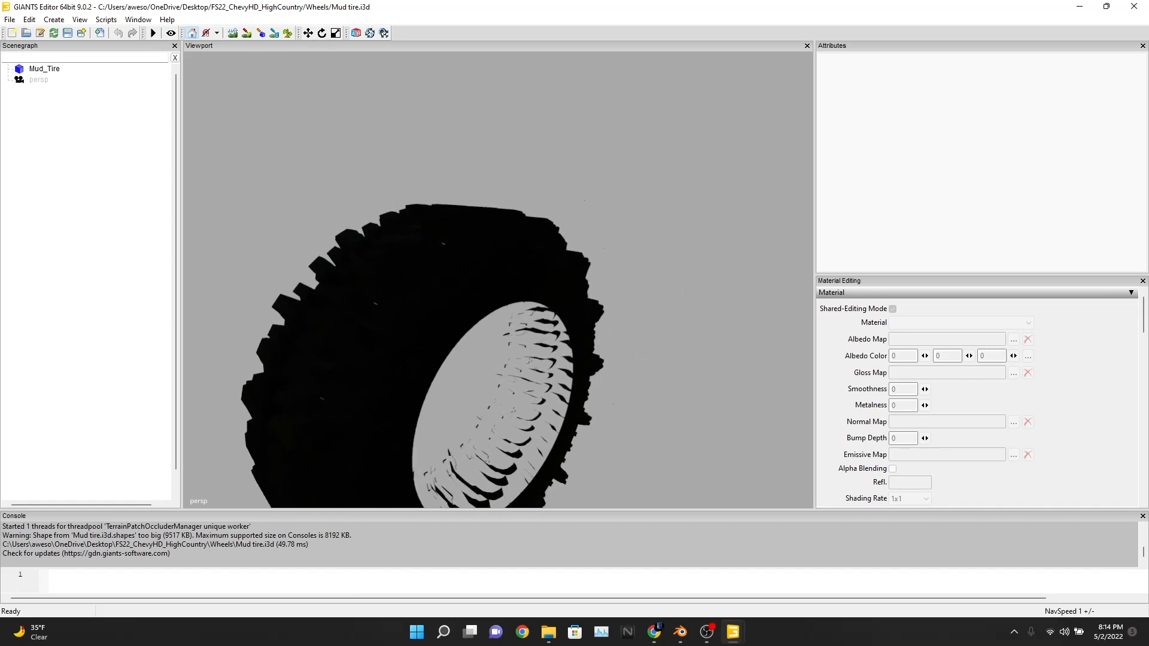
key("a")
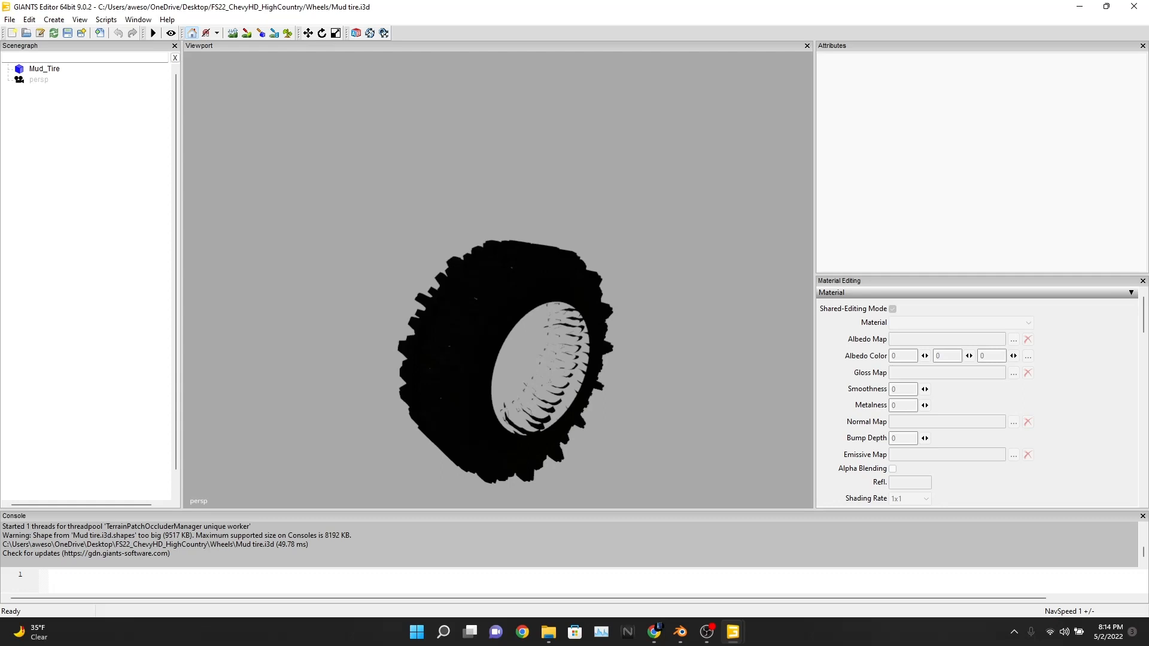
left_click(44, 68)
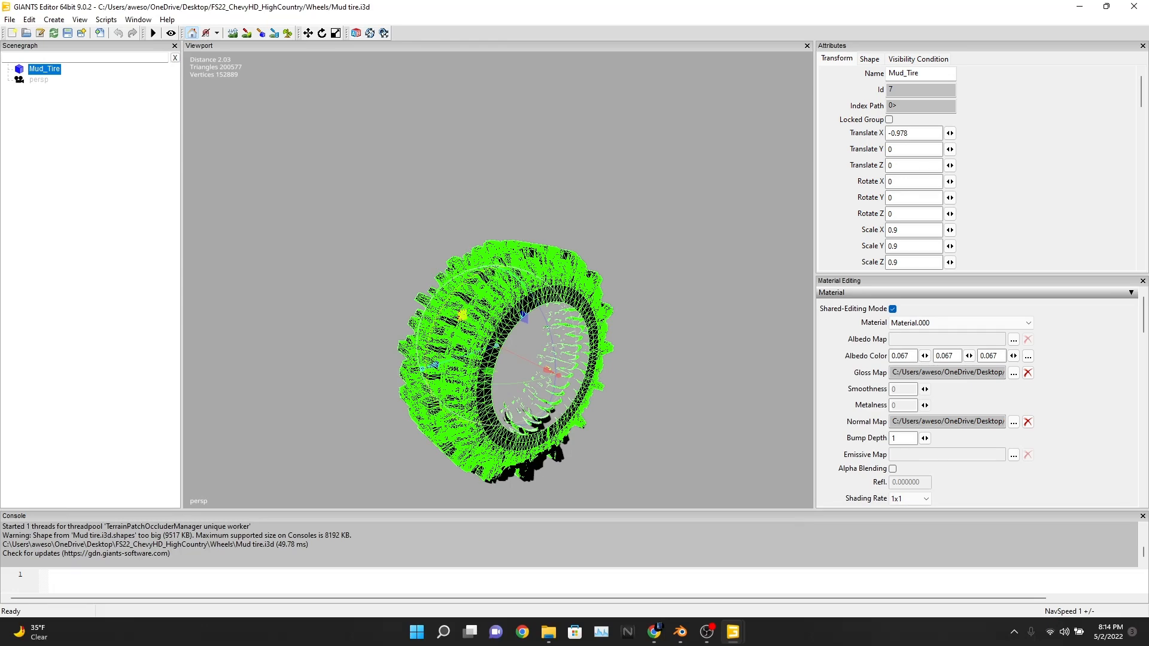
key("Escape")
left_click(45, 69)
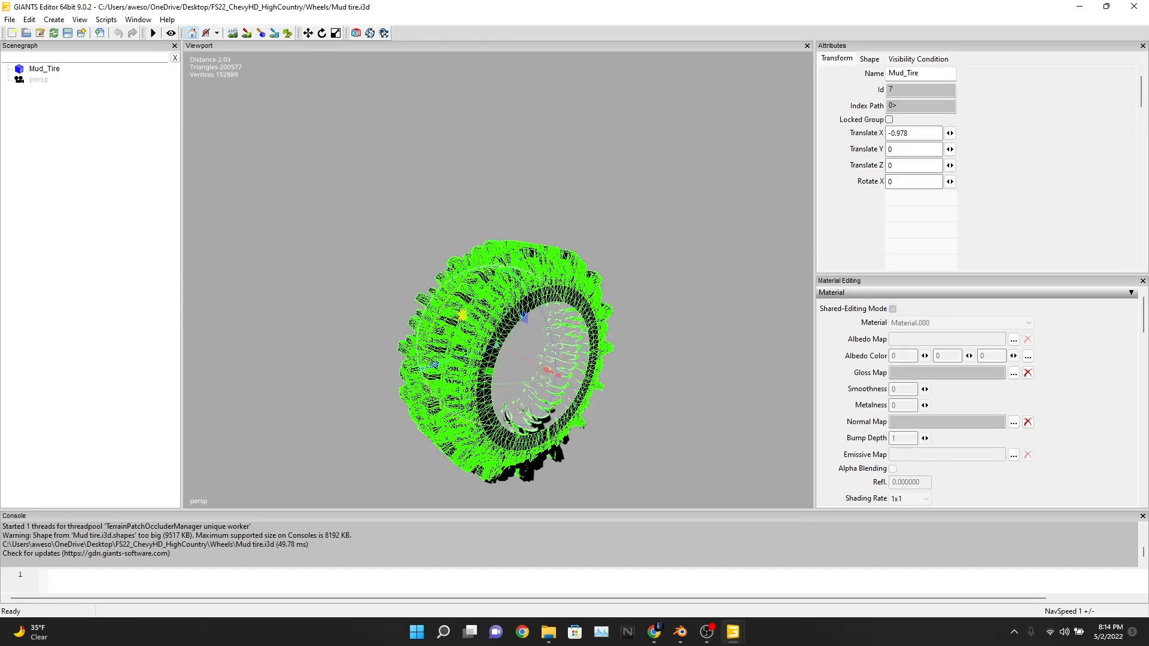
left_click(1027, 372)
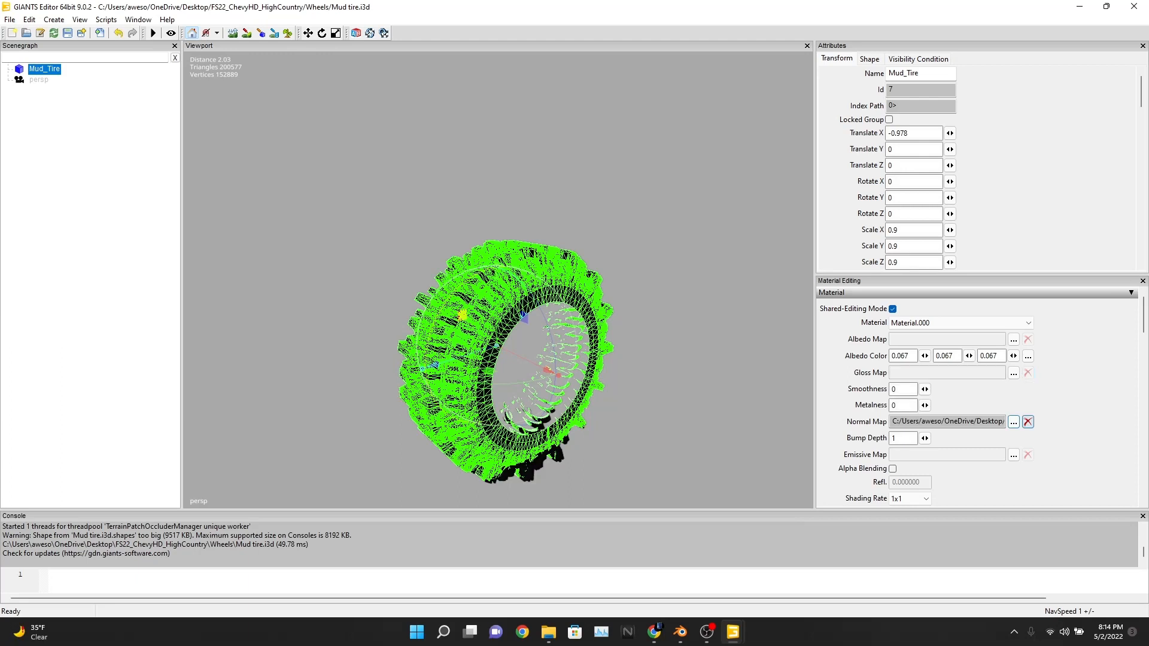
Step: Remove the custom shader source from the Mud_Tire material and deselect the tire
scroll(1029, 425, "down", 3)
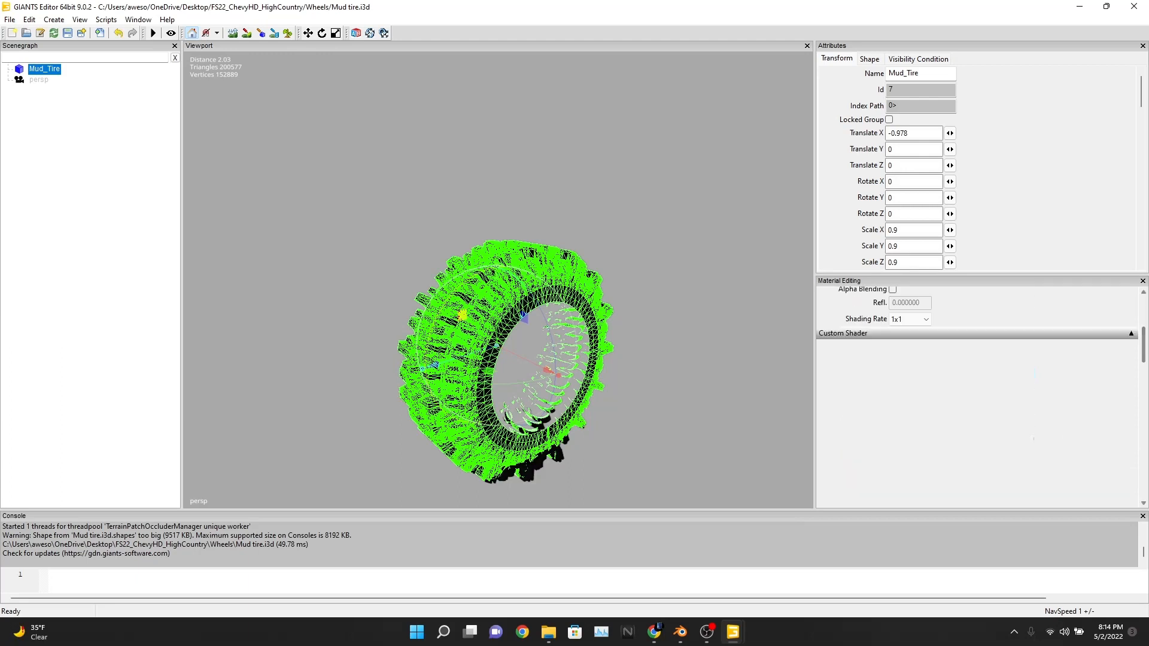
left_click(1131, 333)
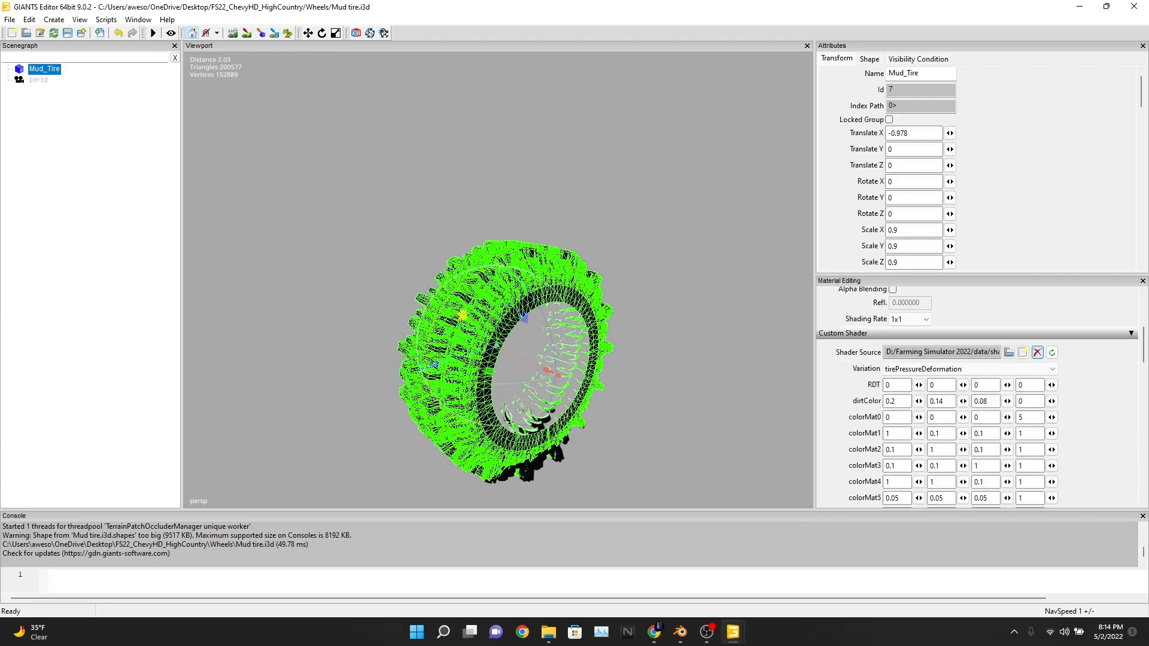
left_click(1037, 352)
left_click(694, 263)
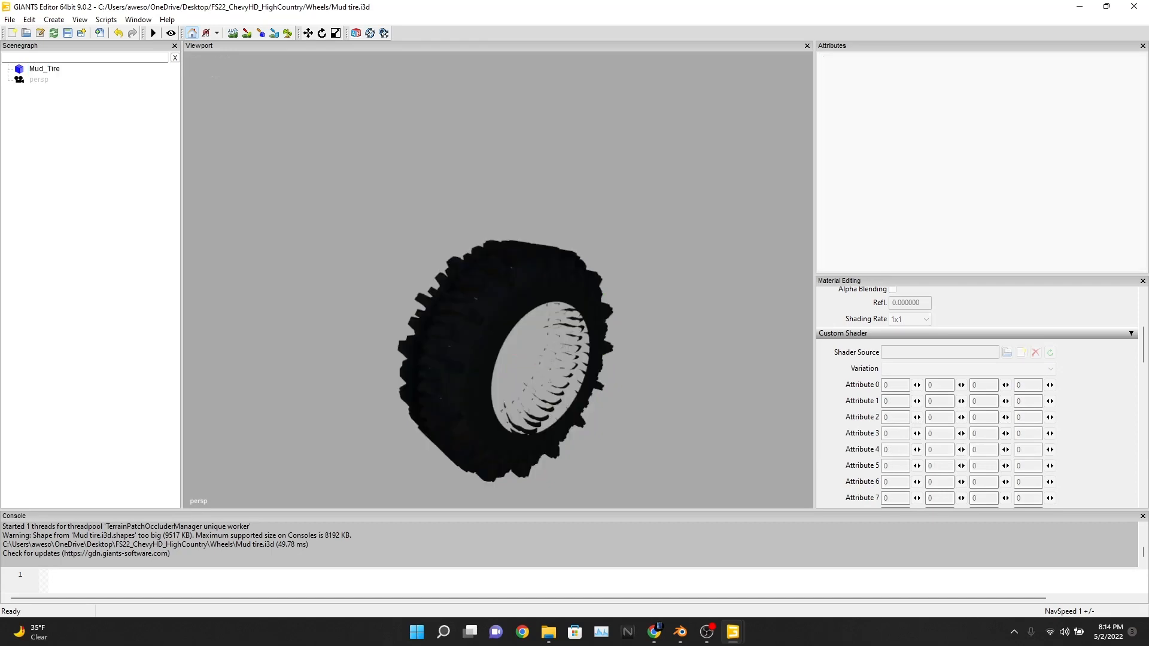
Step: Export the Mud_Tire scene with its files to the Desktop as an i3D file named Mud Tire
middle_click_drag(539, 359, 598, 370, "alt")
left_click(527, 359)
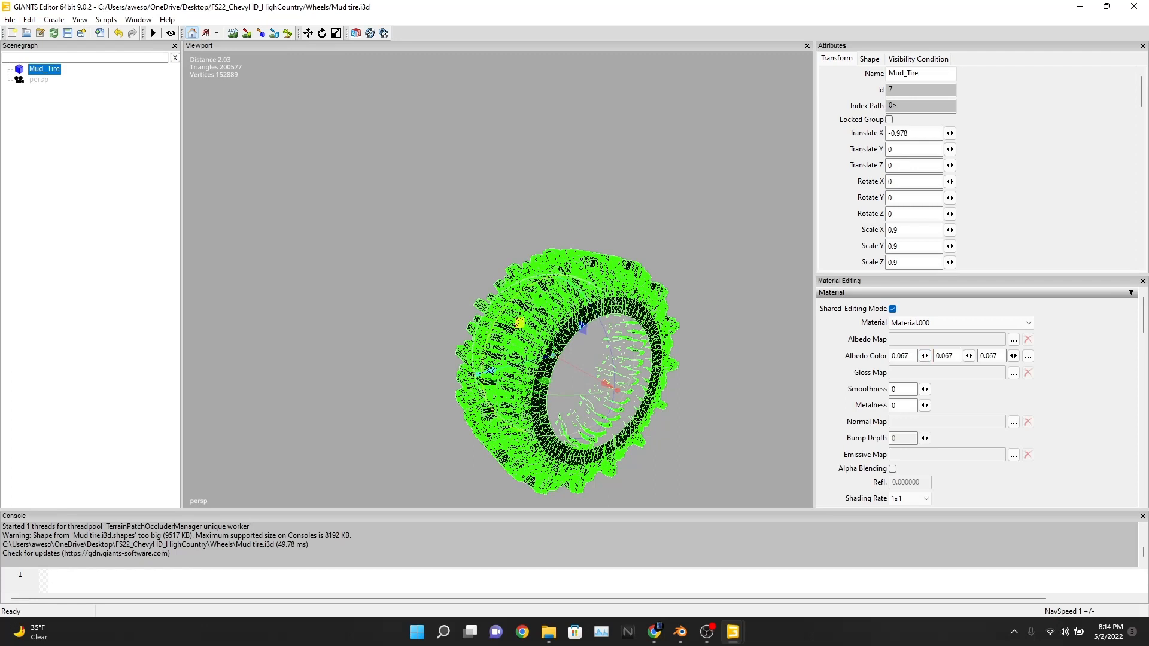
left_click(10, 19)
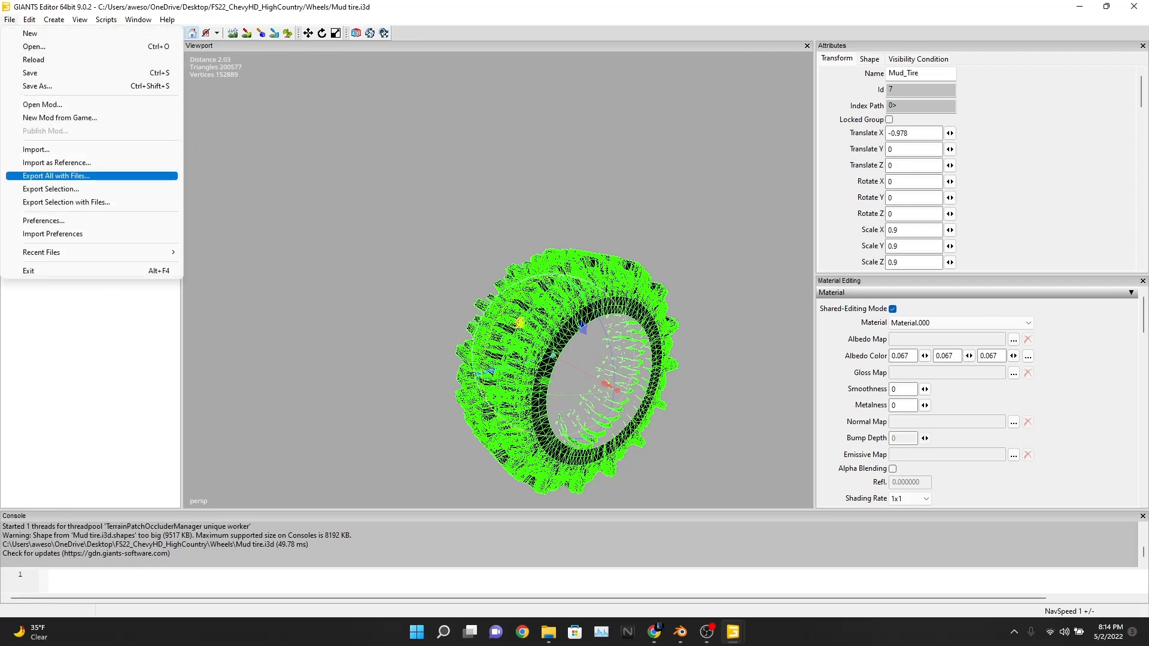
key("Return")
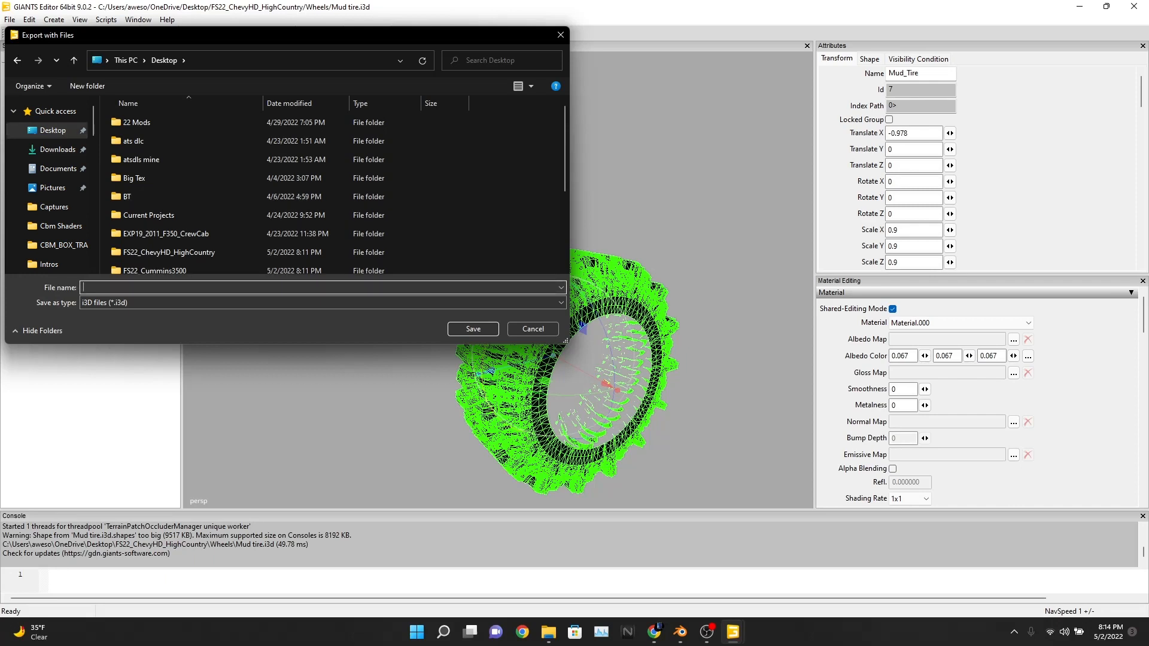
type("M")
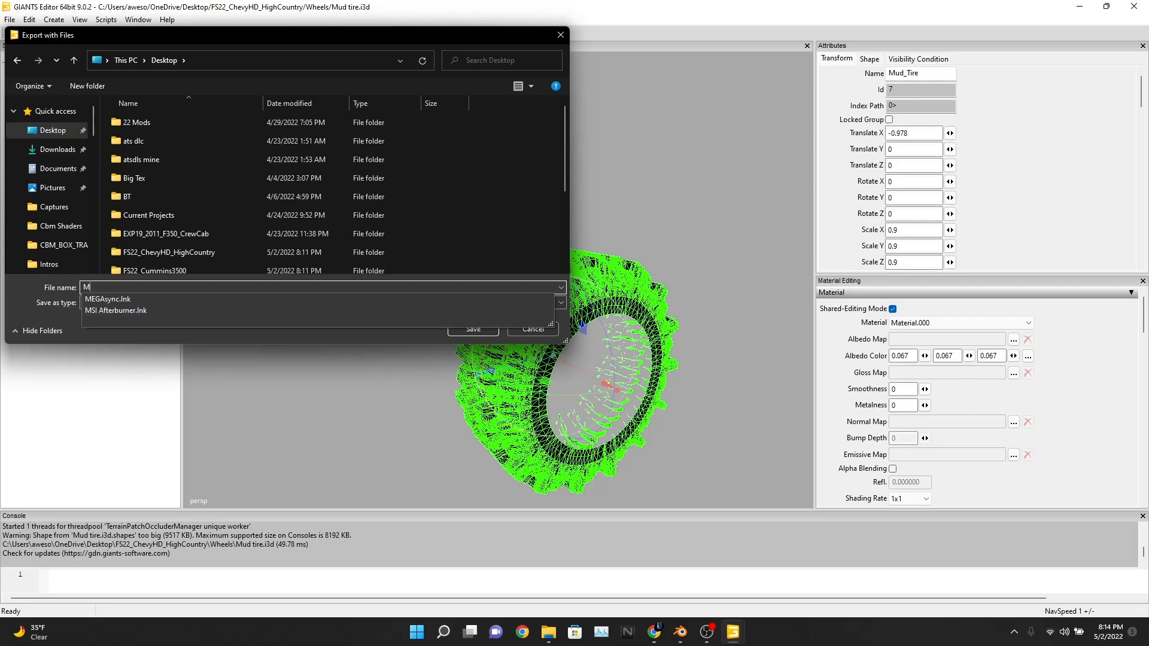
type("ud")
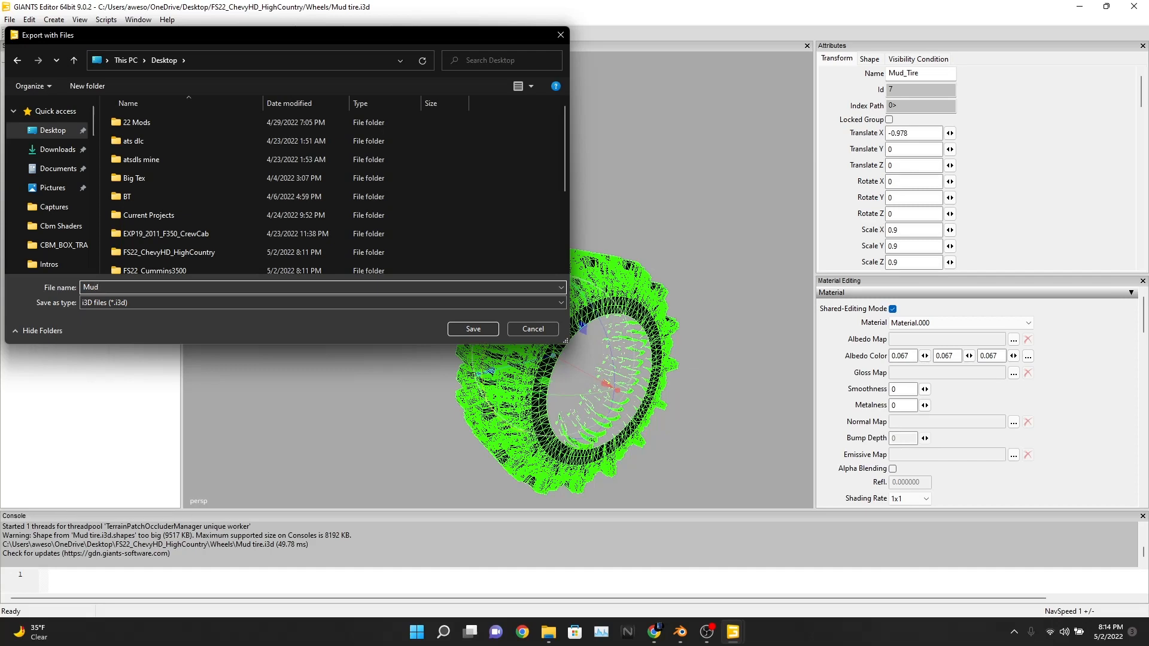
type(" Tire")
key("Return")
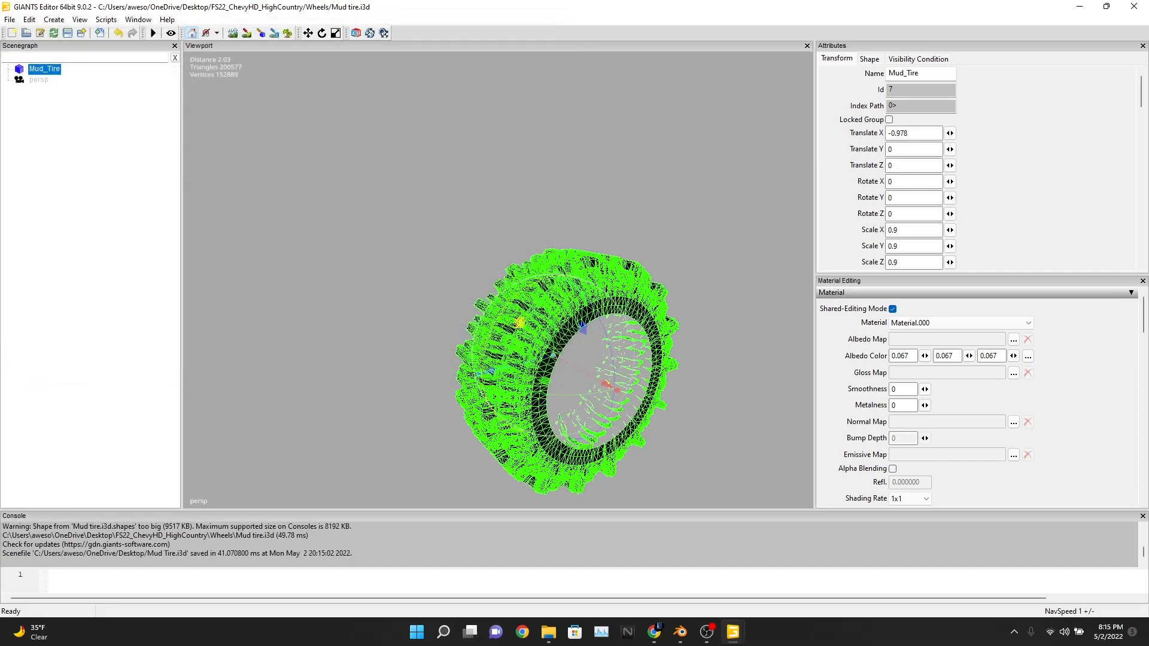
Step: Close the original Mud tire scene without saving its changes
right_click(128, 288)
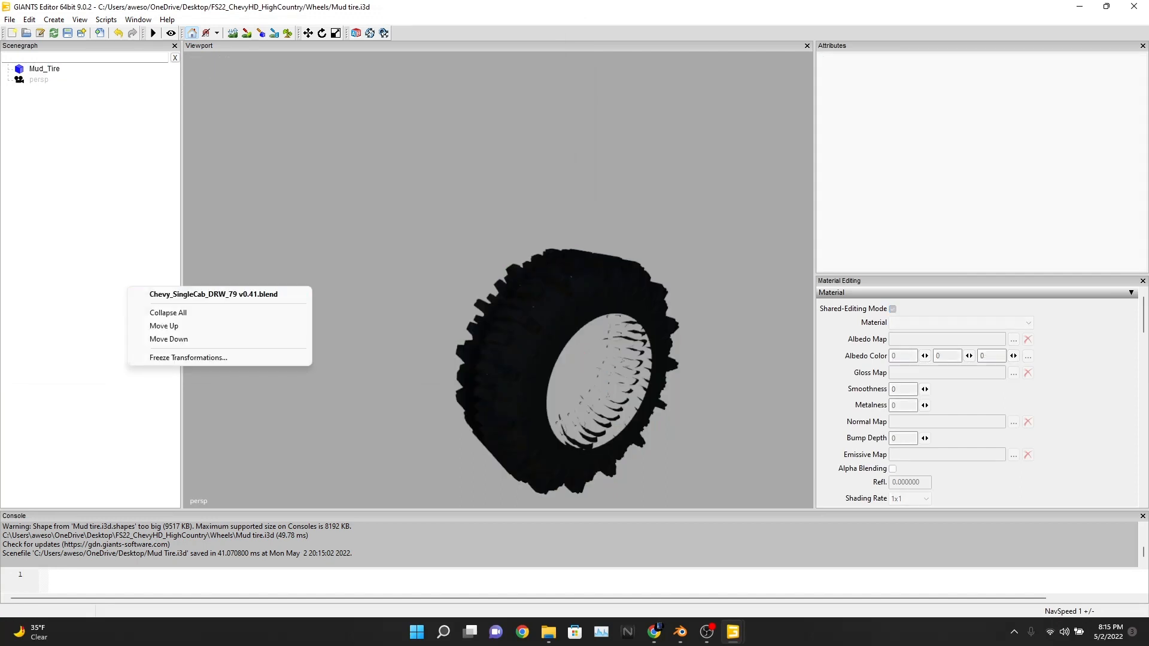
key("Escape")
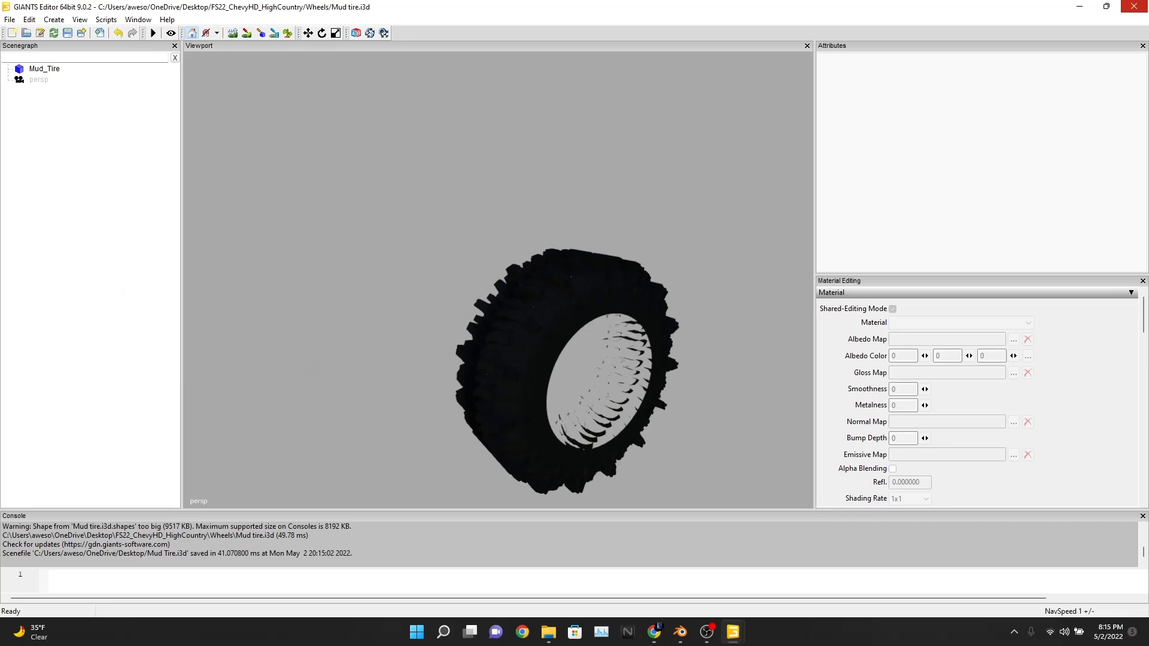
left_click(1134, 6)
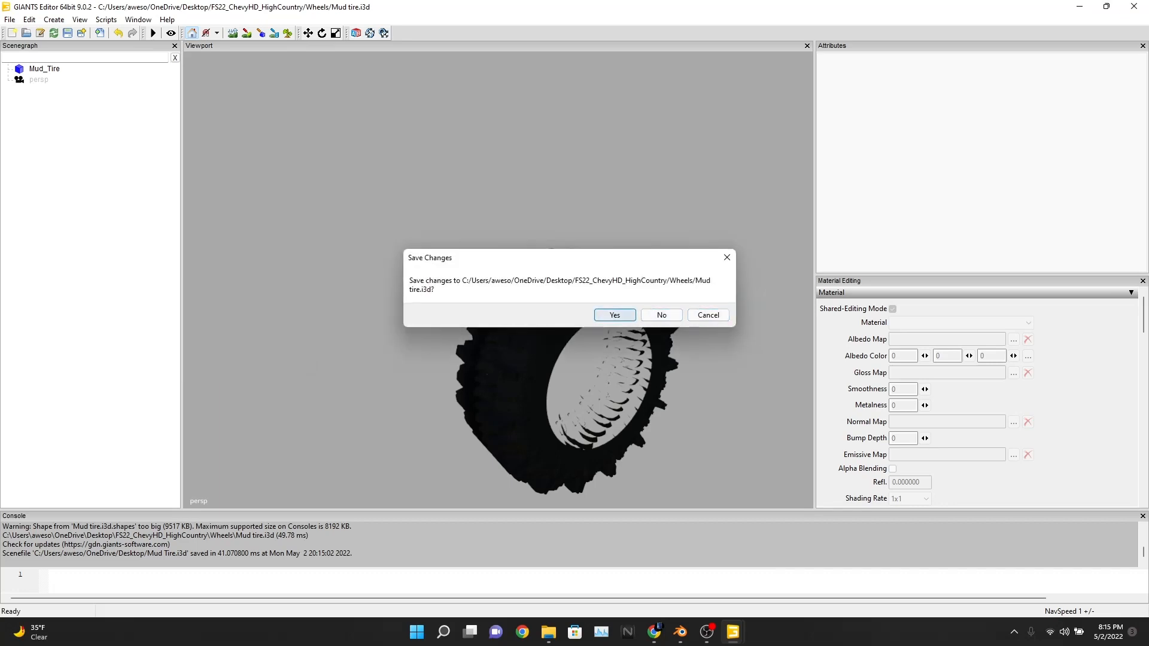
left_click(661, 315)
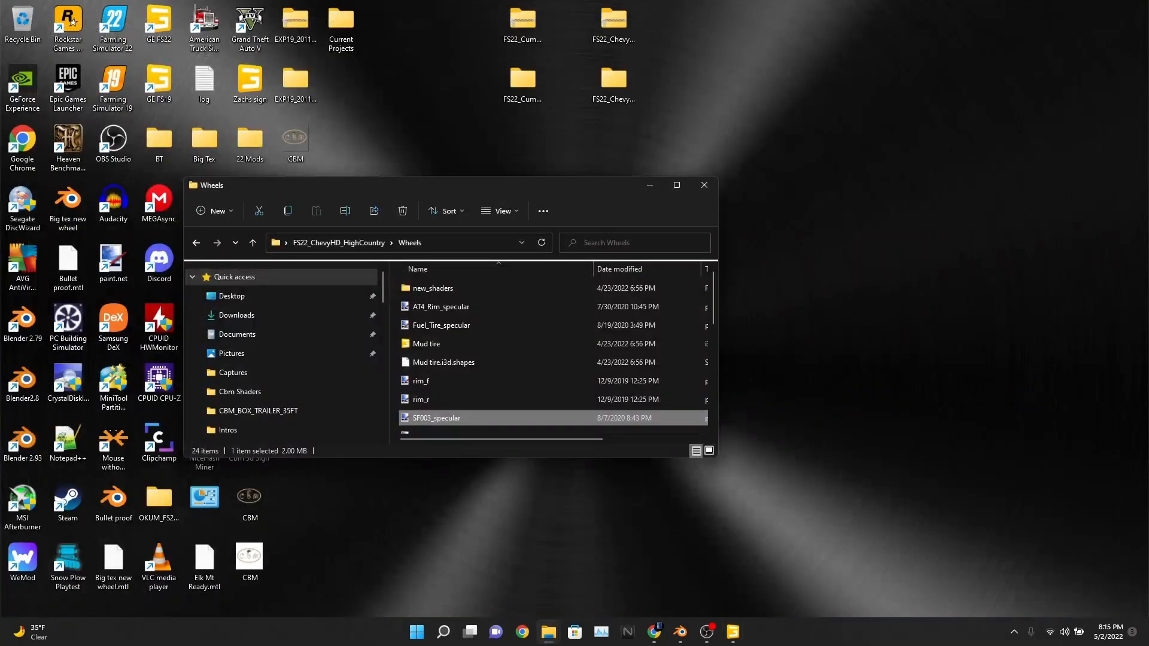
Step: Close the Wheels folder and move the exported Mud Tire file beside the extracted Cummins folder on the desktop
left_click(704, 185)
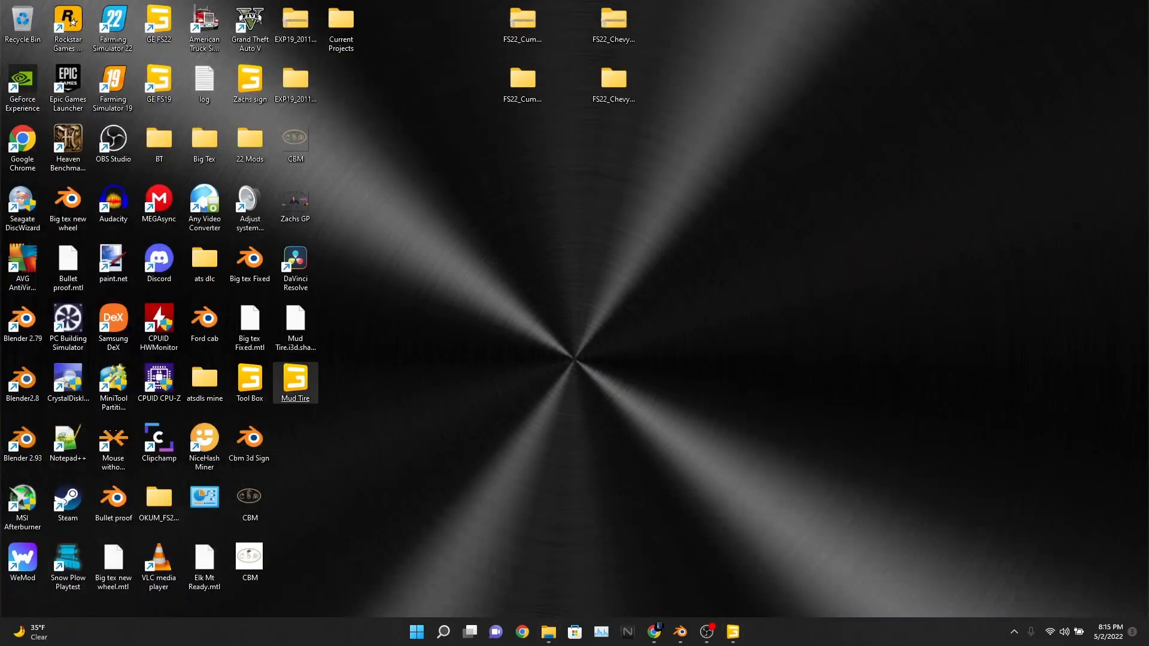
left_click_drag(295, 382, 432, 84)
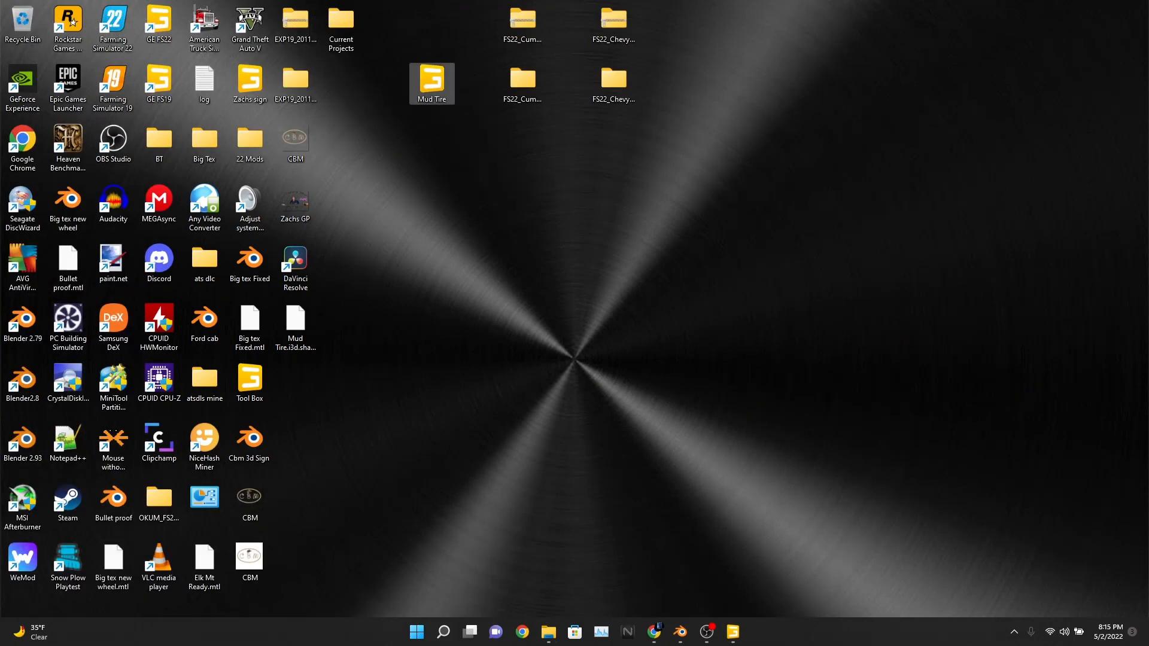
Step: Switch to the Ram_3500 scene in GIANTS Editor and examine the truck's front grille, door badges and empty wheel wells
double_click(522, 83)
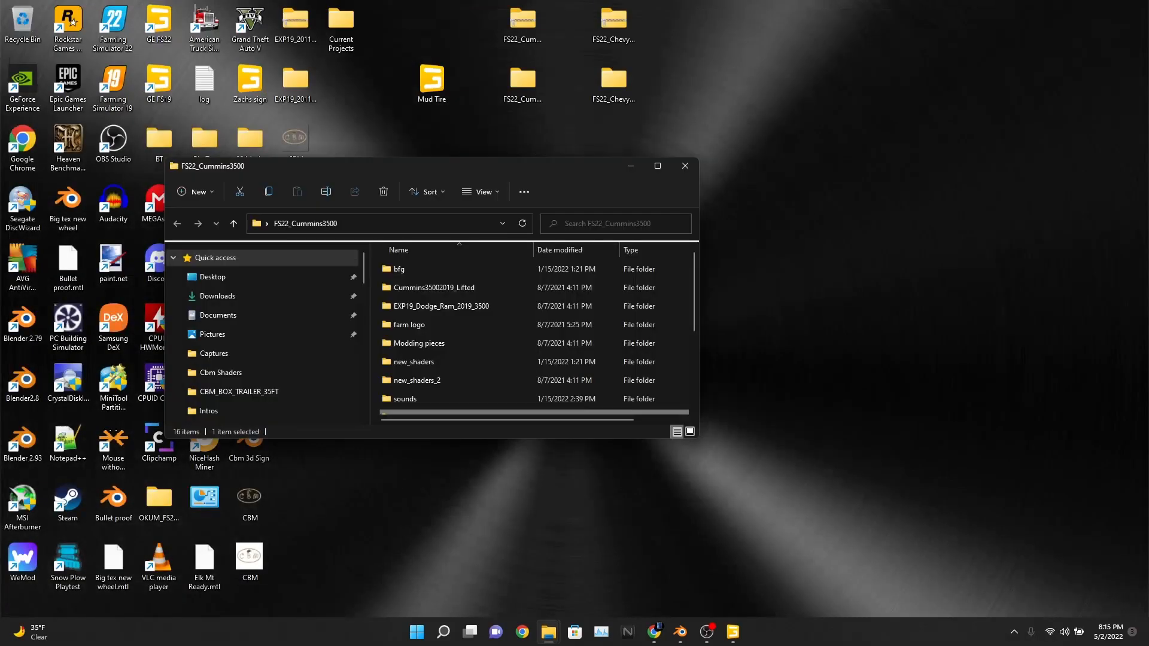
left_click(685, 166)
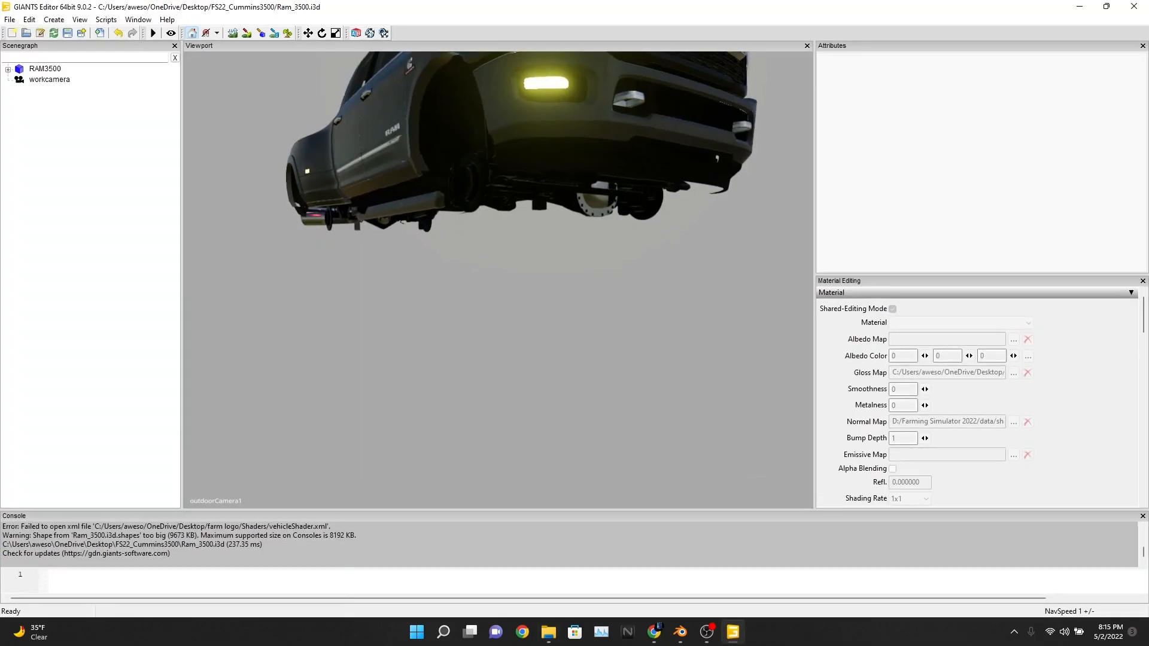
left_click_drag(498, 228, 449, 365, "alt")
scroll(498, 280, "up", 4)
scroll(498, 280, "up", 3)
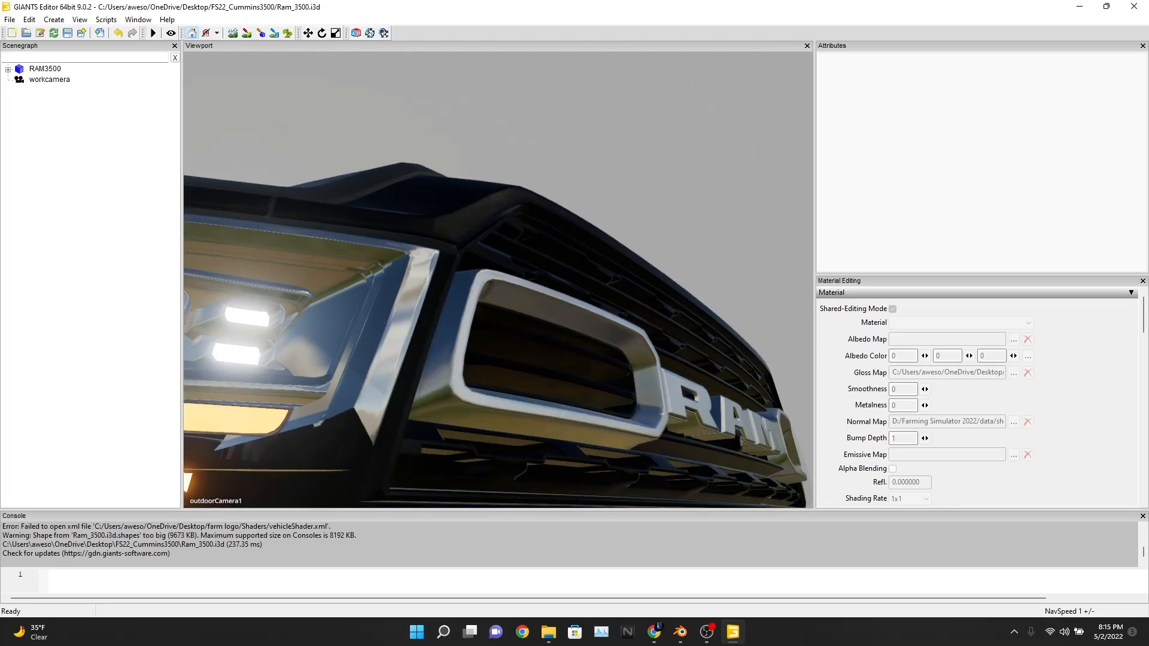
left_click_drag(497, 280, 359, 323, "alt")
scroll(498, 280, "down", 6)
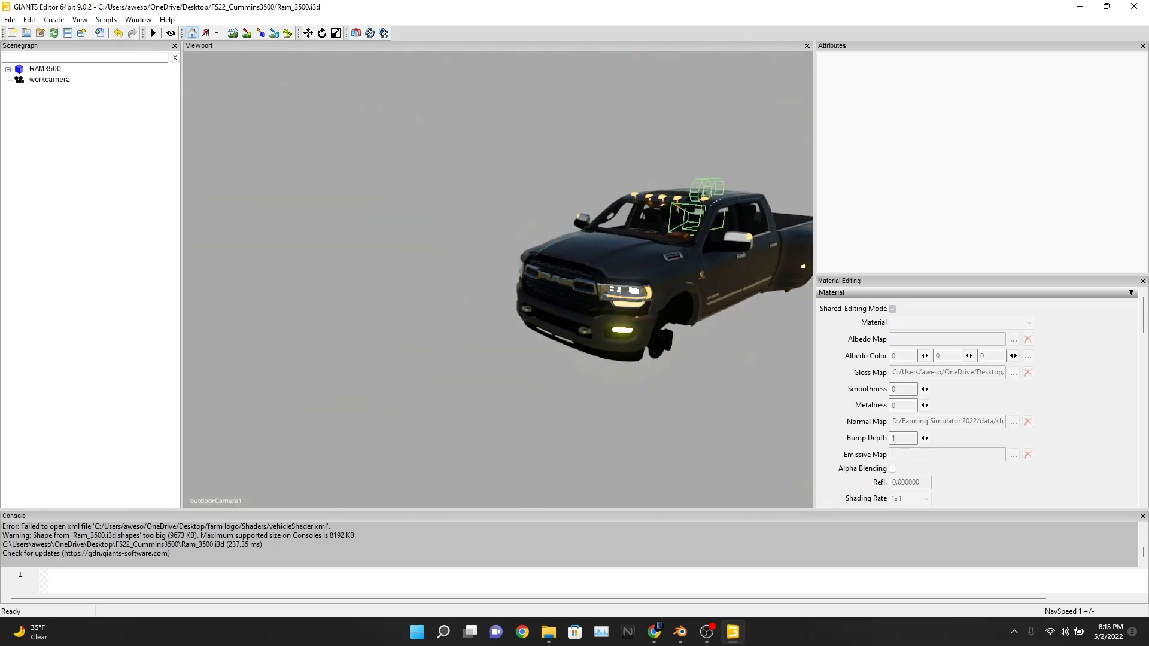
middle_click_drag(664, 272, 497, 280, "alt")
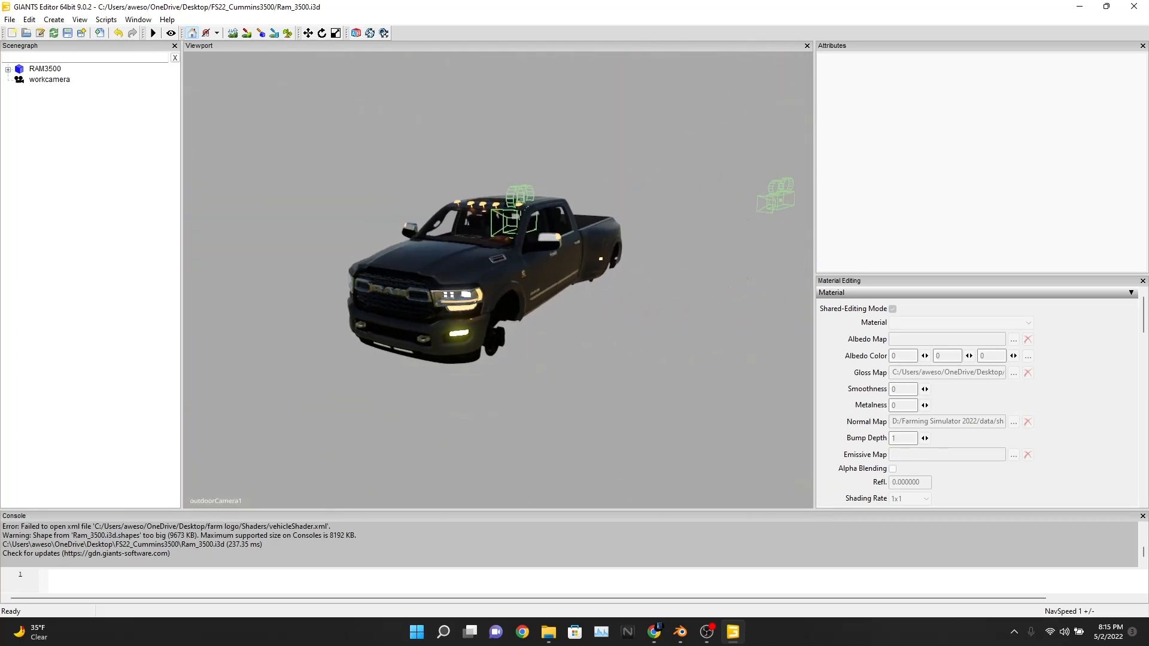
scroll(498, 280, "up", 7)
scroll(497, 280, "down", 8)
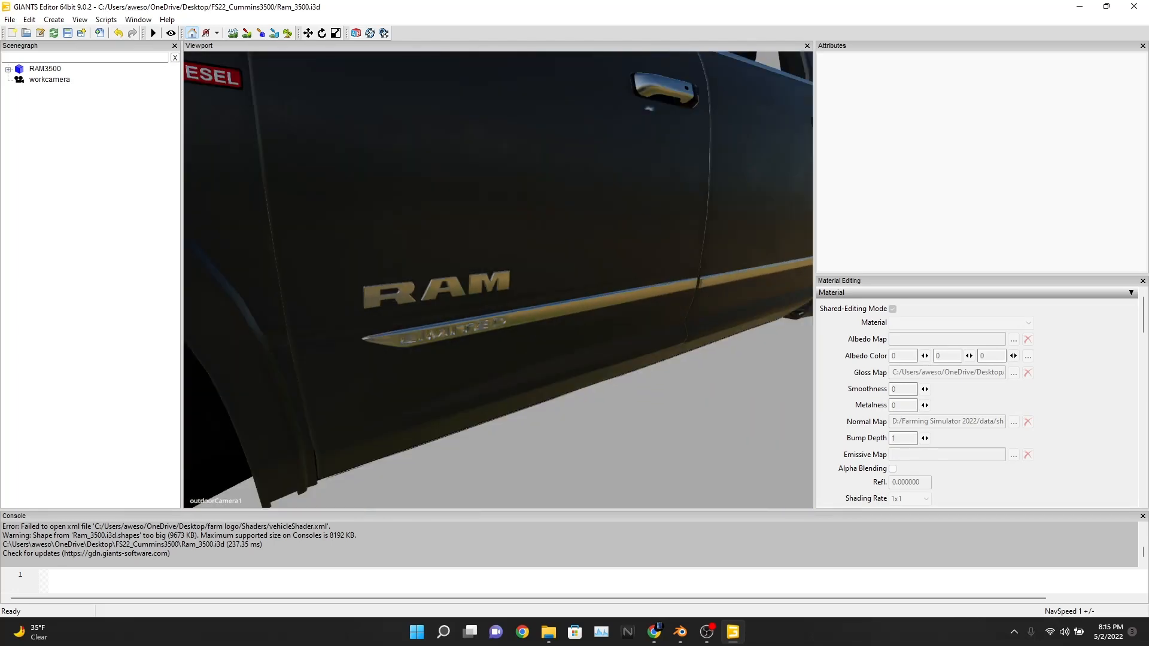
left_click_drag(498, 280, 424, 275, "alt")
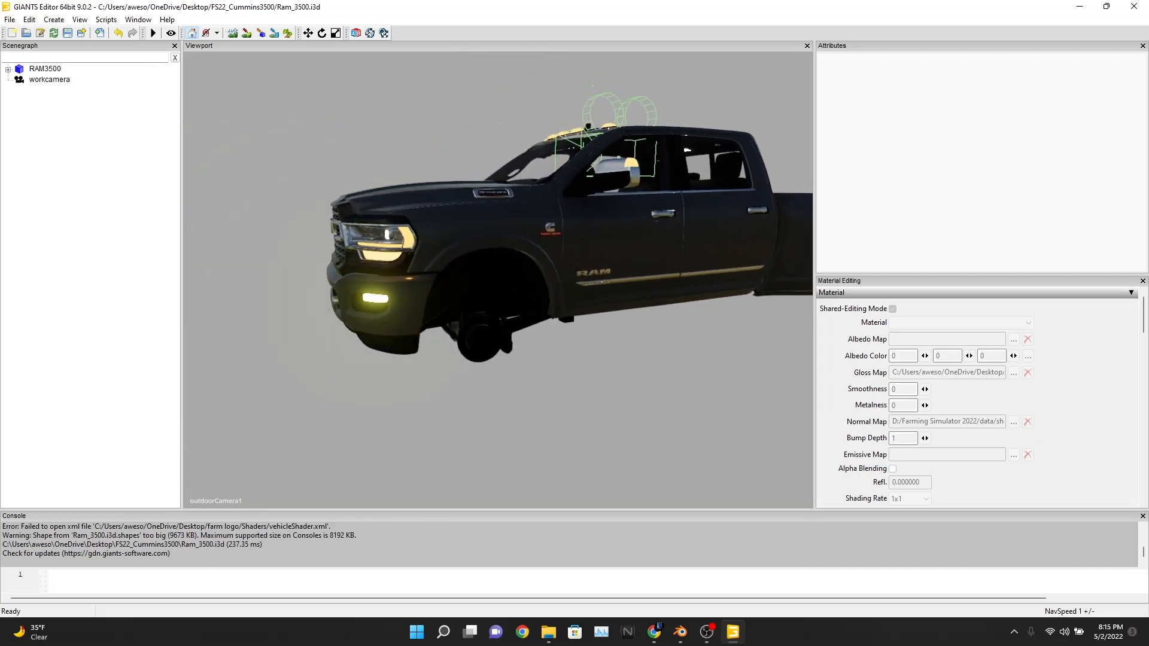
left_click_drag(498, 280, 436, 278, "alt")
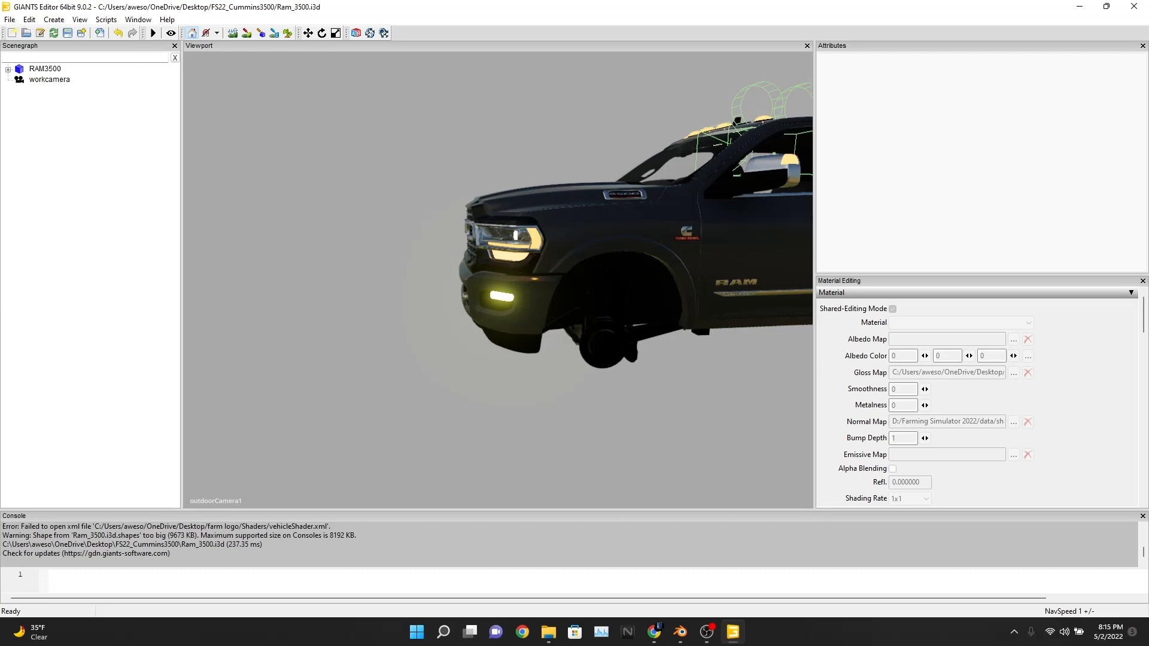
Step: Turn on visibility for the transform group under wheels > lf in the RAM3500 scenegraph and deselect it
left_click(8, 70)
left_click(20, 81)
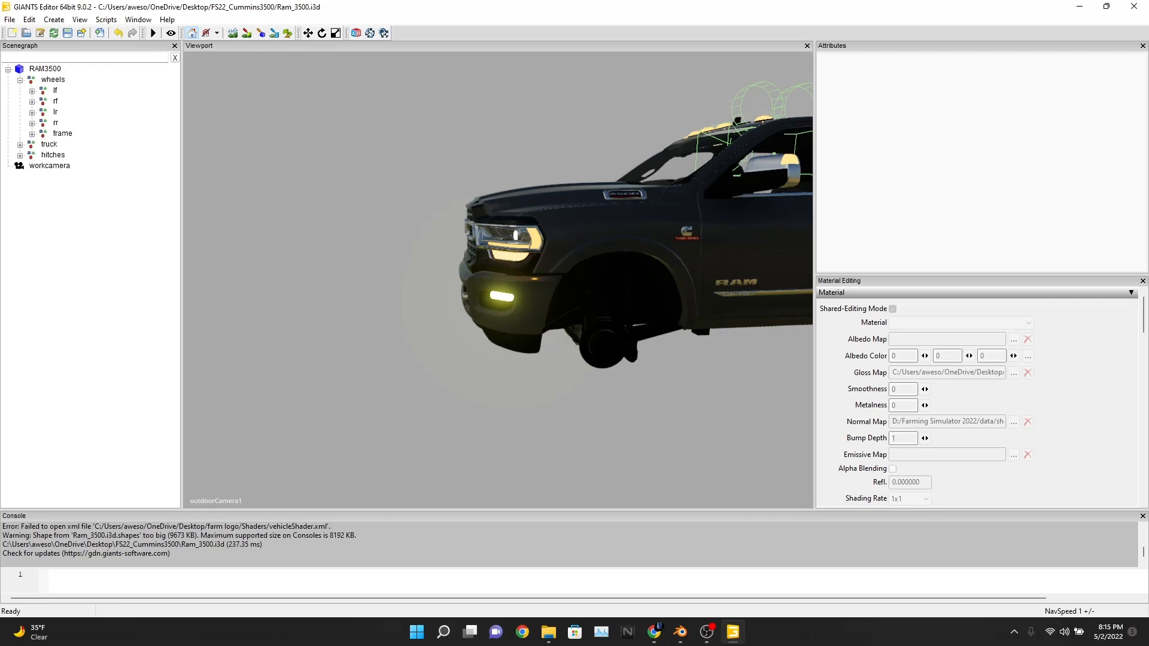
left_click(31, 91)
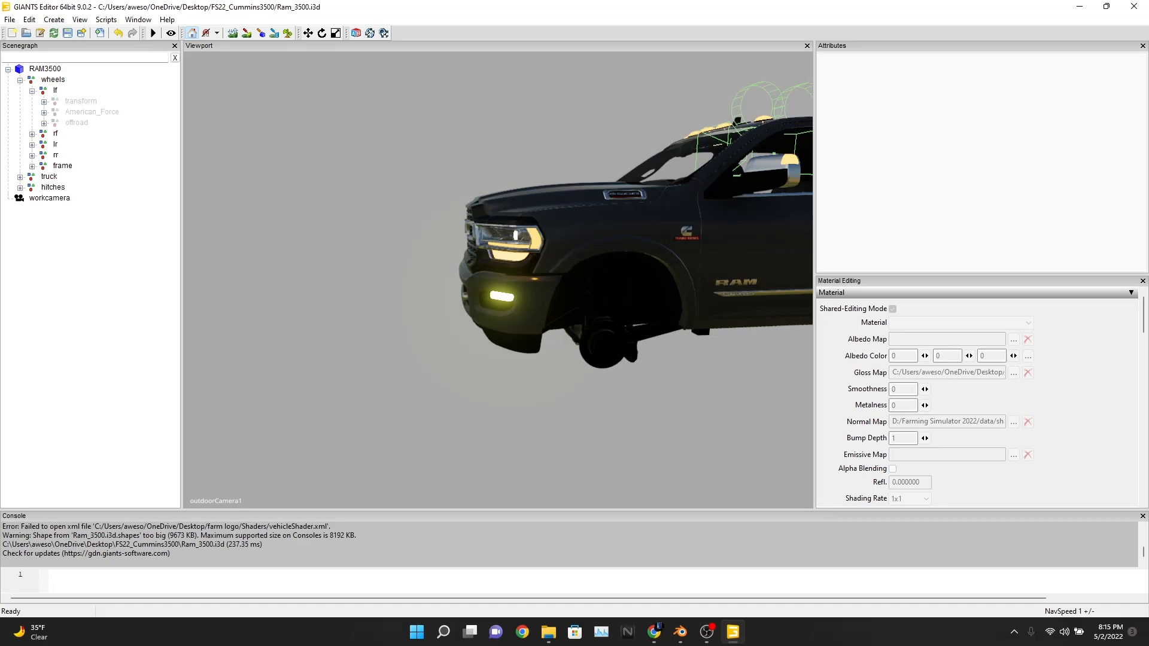
left_click(80, 102)
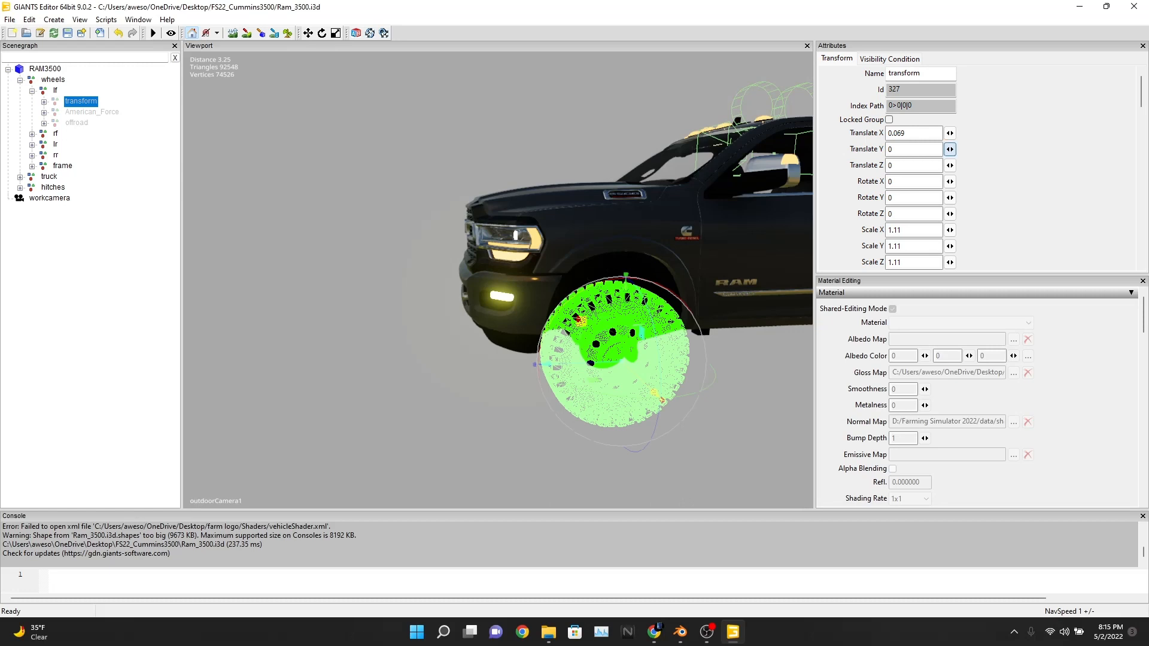
scroll(898, 168, "down", 3)
left_click(889, 204)
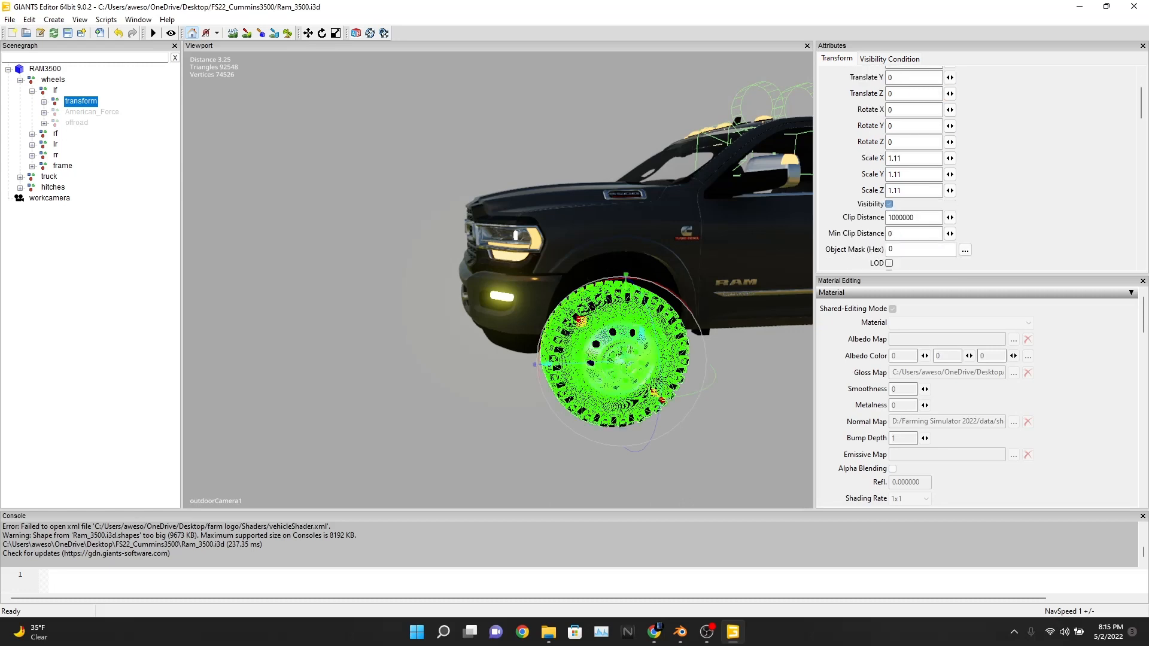
left_click(742, 406)
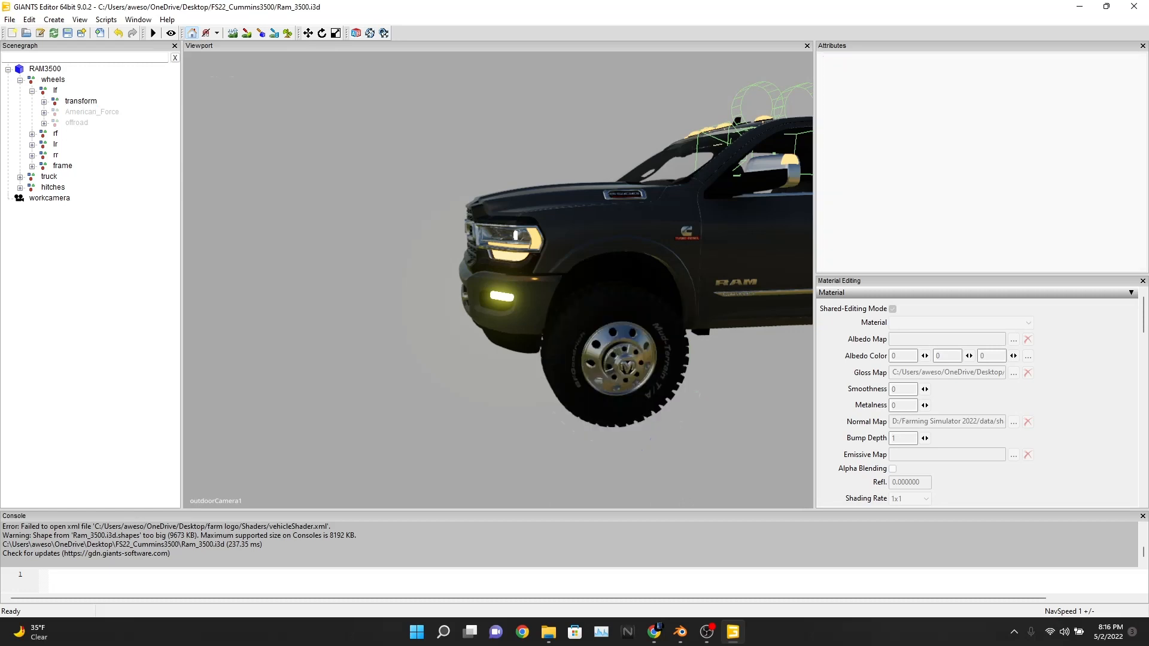
Step: Examine the wheelfront rim and the BFG_Tire with its lettering inside the lf transform group up close
left_click(44, 102)
left_click(94, 112)
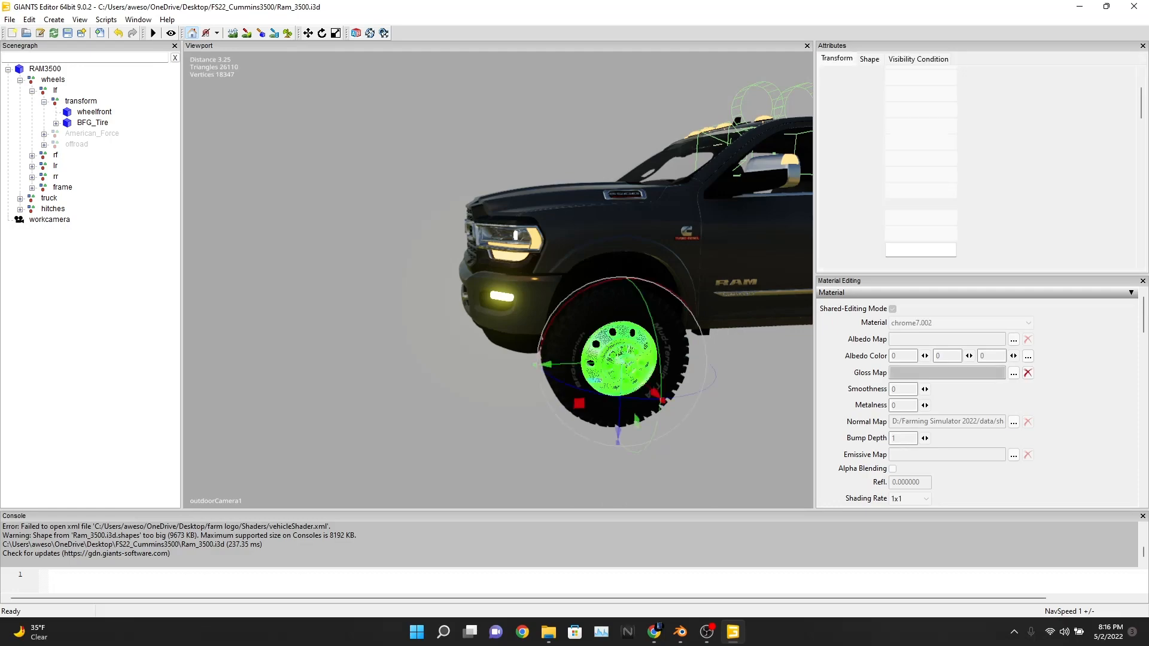
left_click(55, 123)
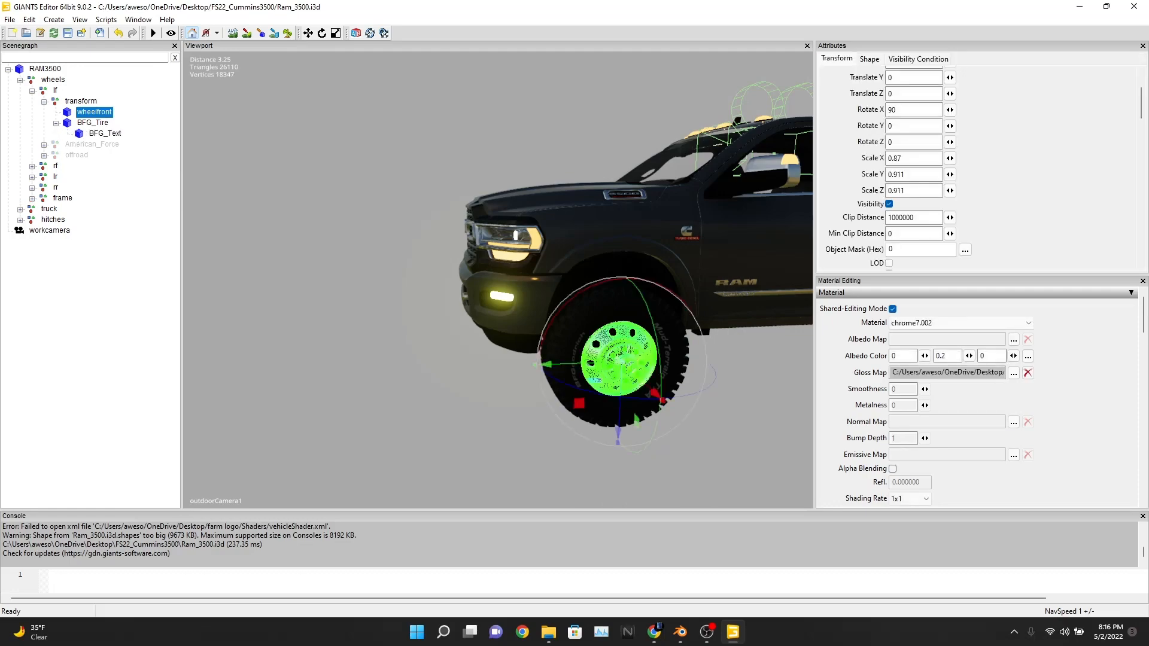
left_click(92, 122)
middle_click_drag(615, 353, 495, 257, "alt")
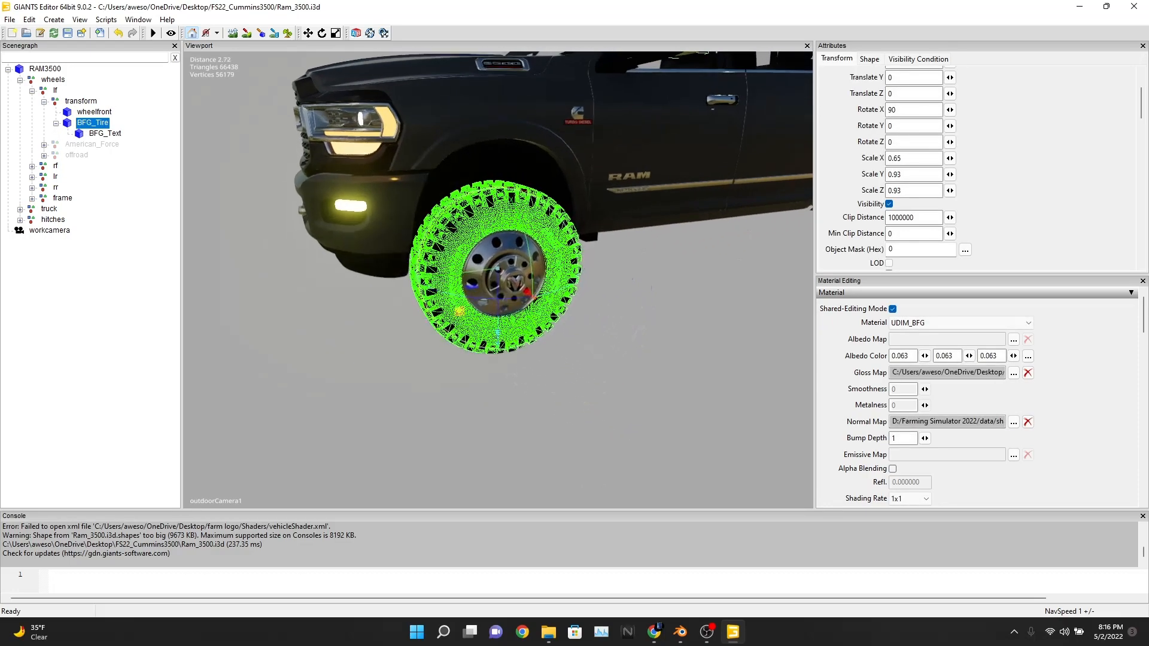
scroll(498, 279, "up", 5)
scroll(498, 280, "up", 5)
scroll(497, 279, "down", 4)
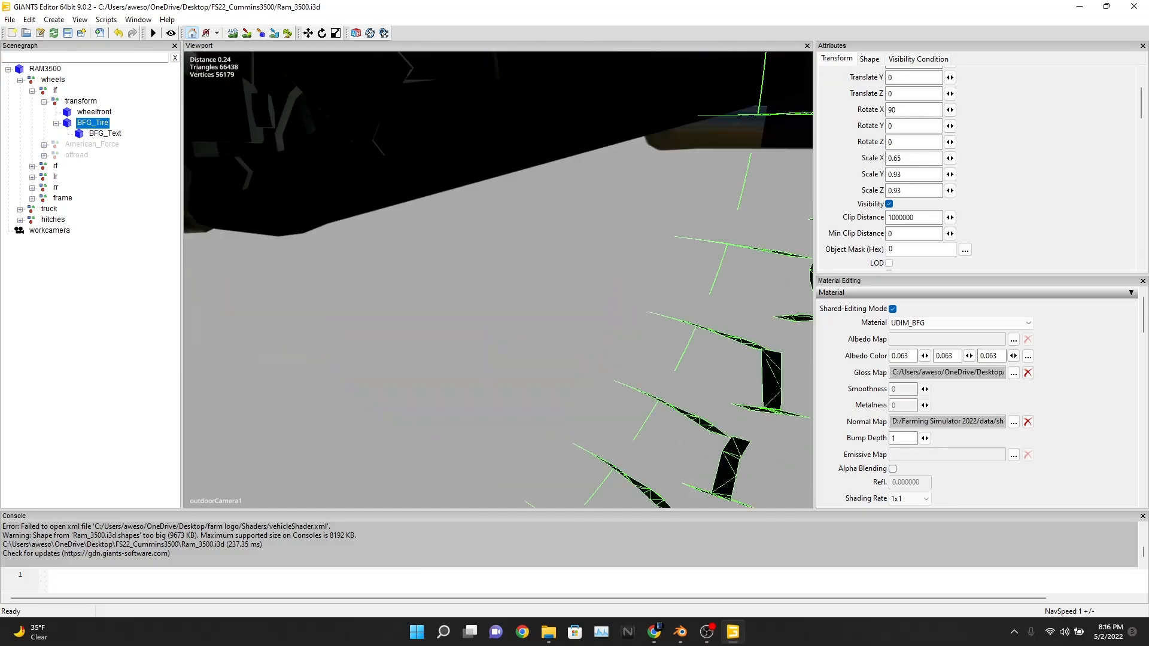
left_click_drag(423, 287, 559, 308, "alt")
scroll(497, 280, "down", 3)
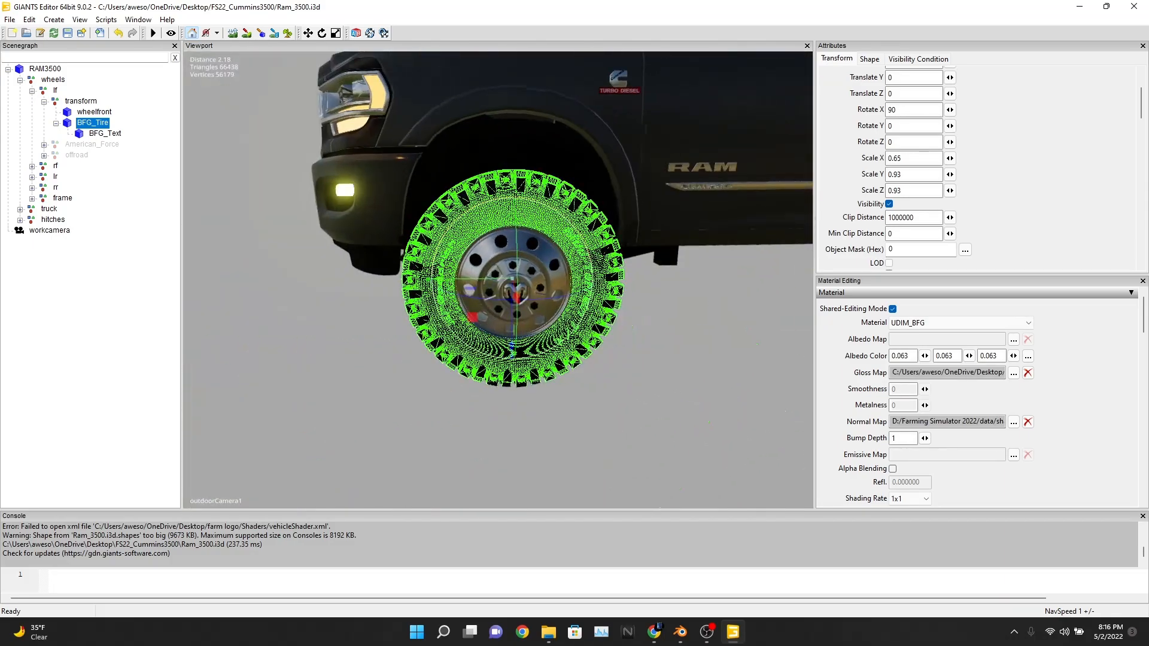
key("Escape")
scroll(497, 279, "up", 5)
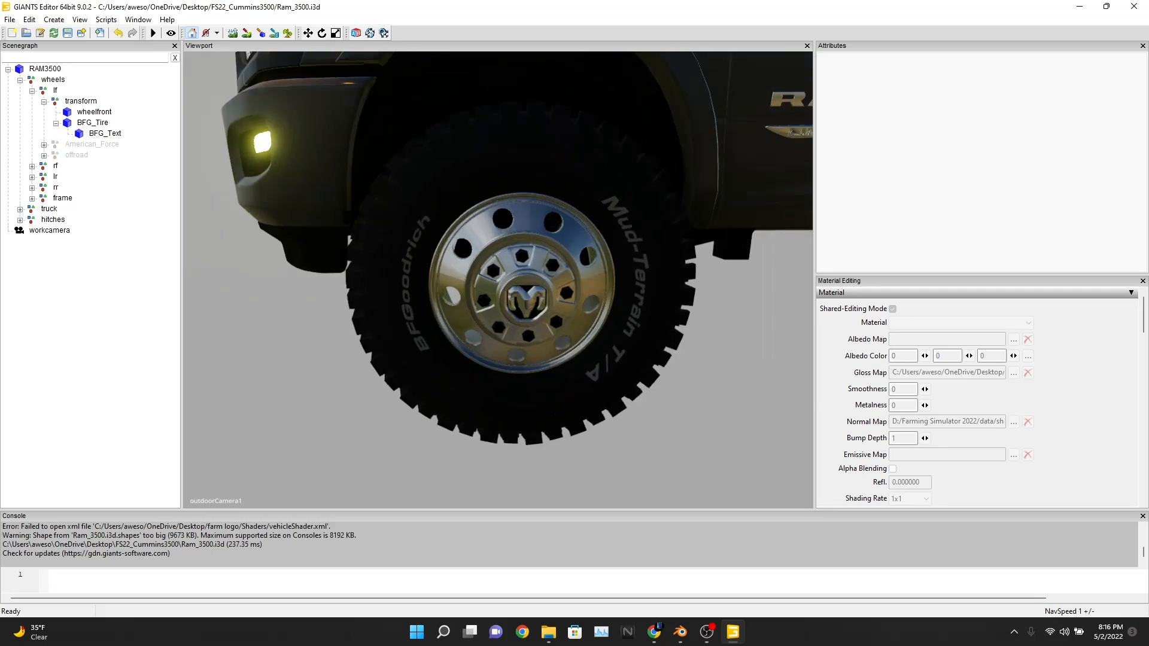
middle_click_drag(498, 279, 481, 311, "alt")
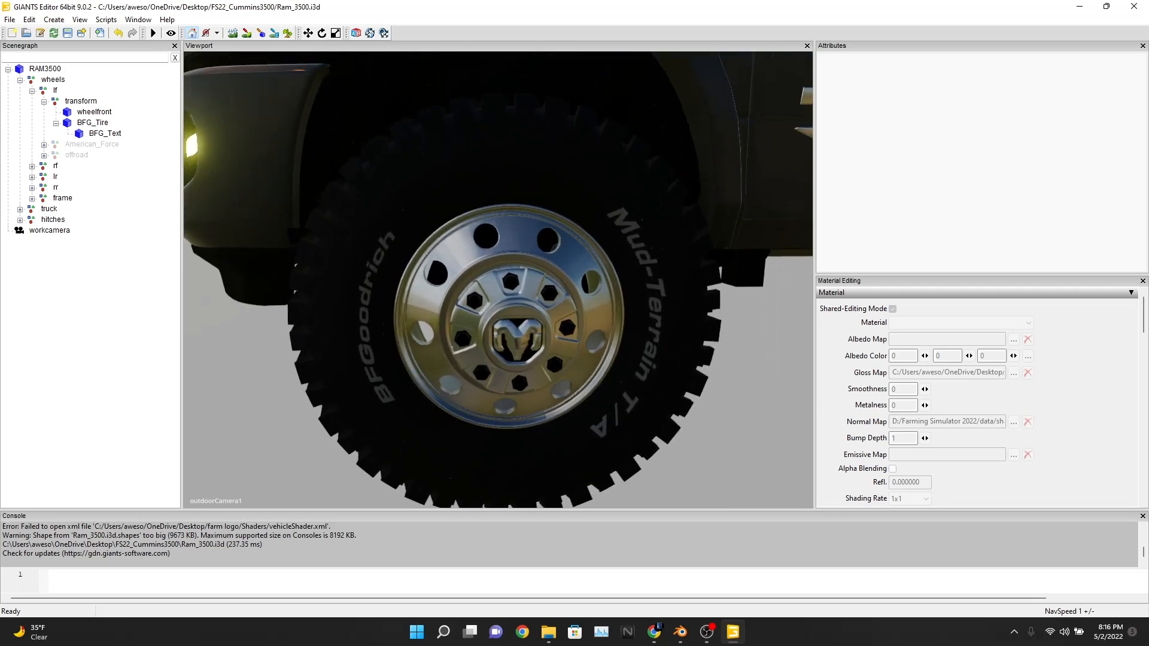
Step: Create a new light in the Ram scene
left_click(10, 20)
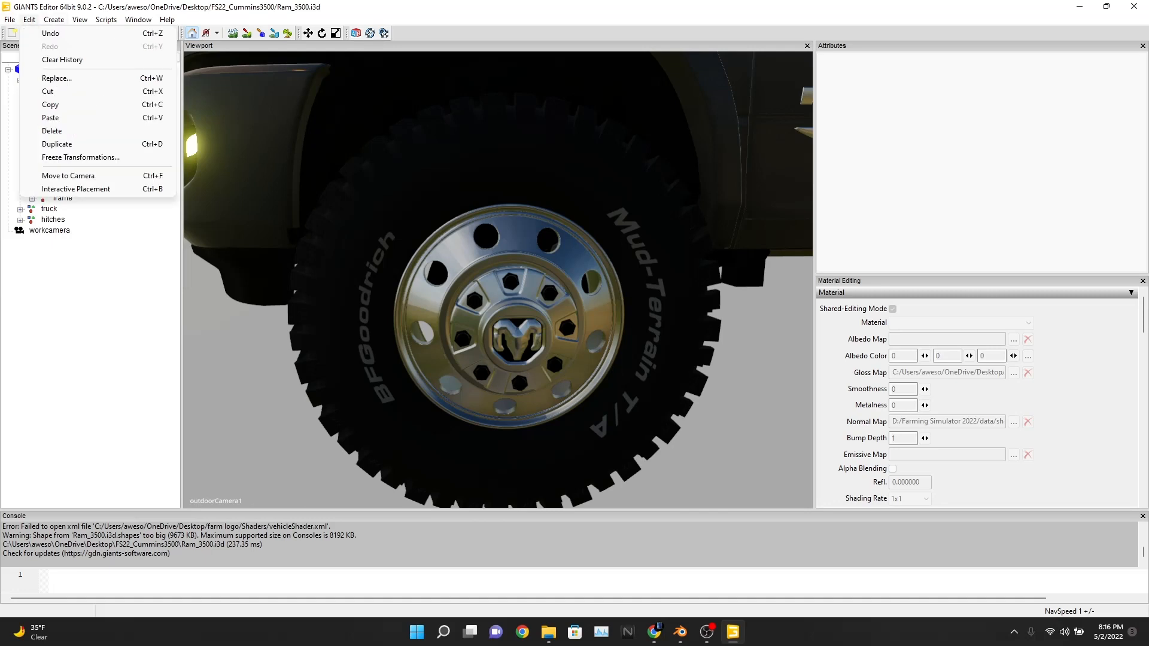
mouse_move(53, 19)
left_click(71, 47)
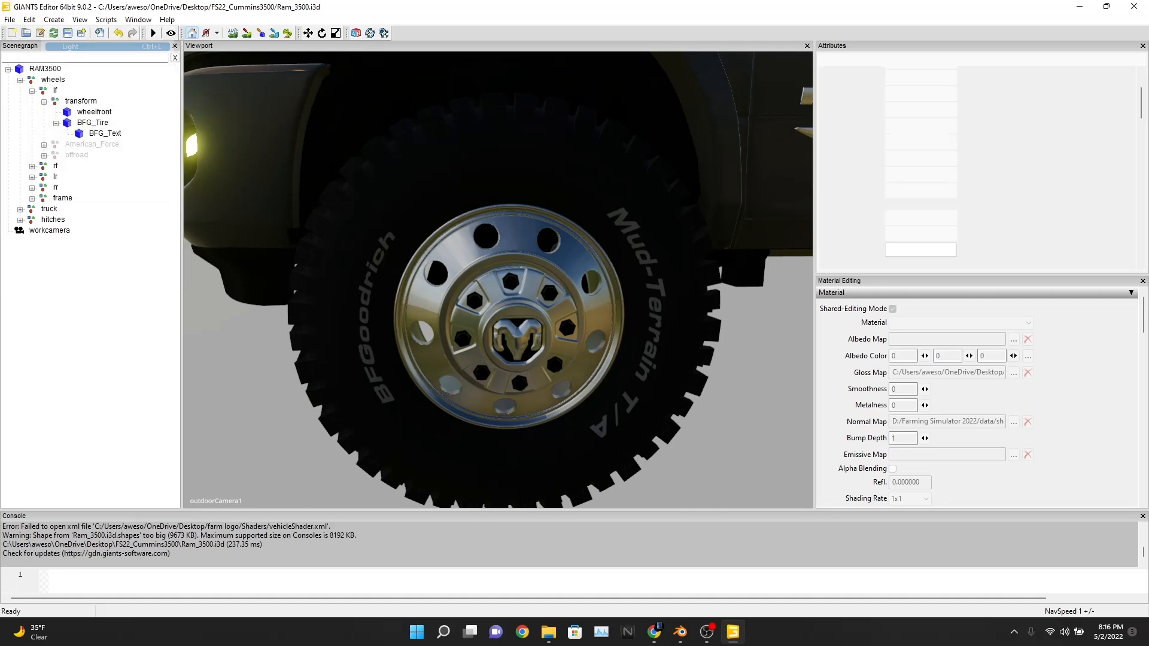
Step: Set the new light's Rotate Z and Rotate X values to 0
left_click_drag(497, 269, 333, 383, "alt")
scroll(498, 275, "down", 5)
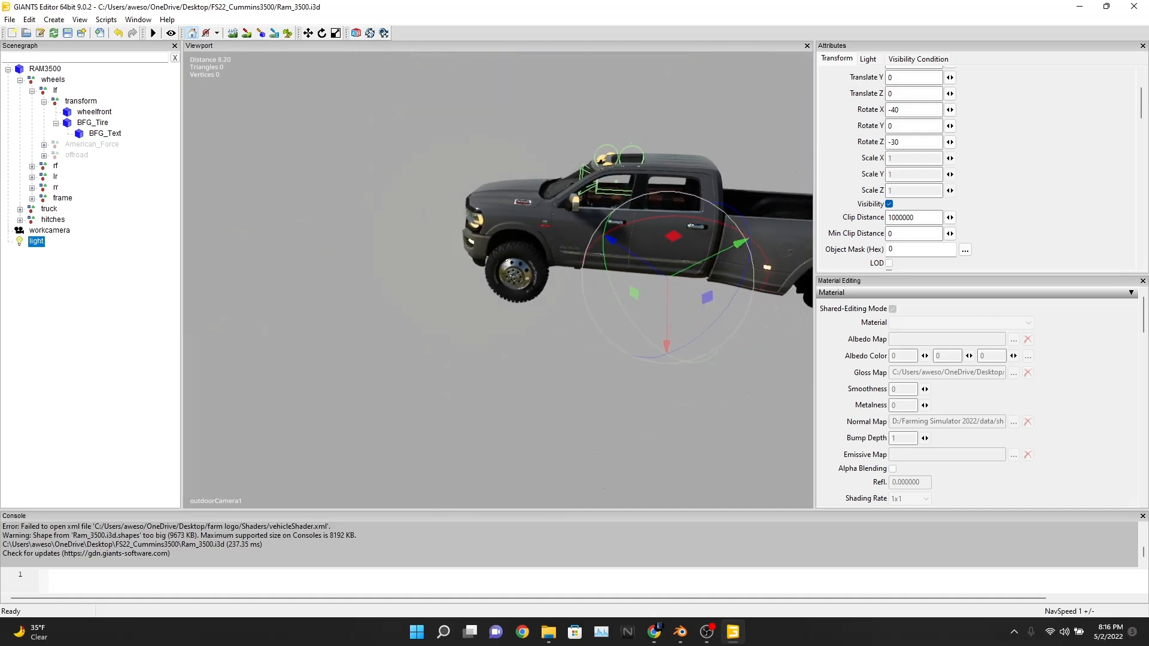
left_click_drag(604, 245, 530, 230, "alt")
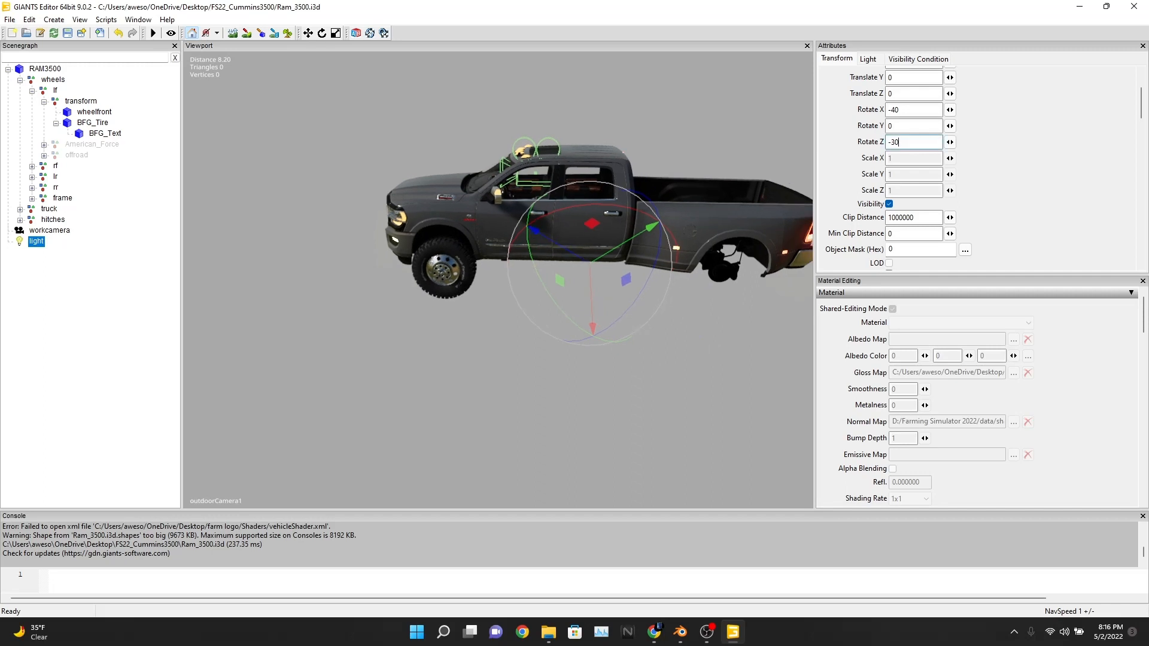
left_click(913, 142)
type("0")
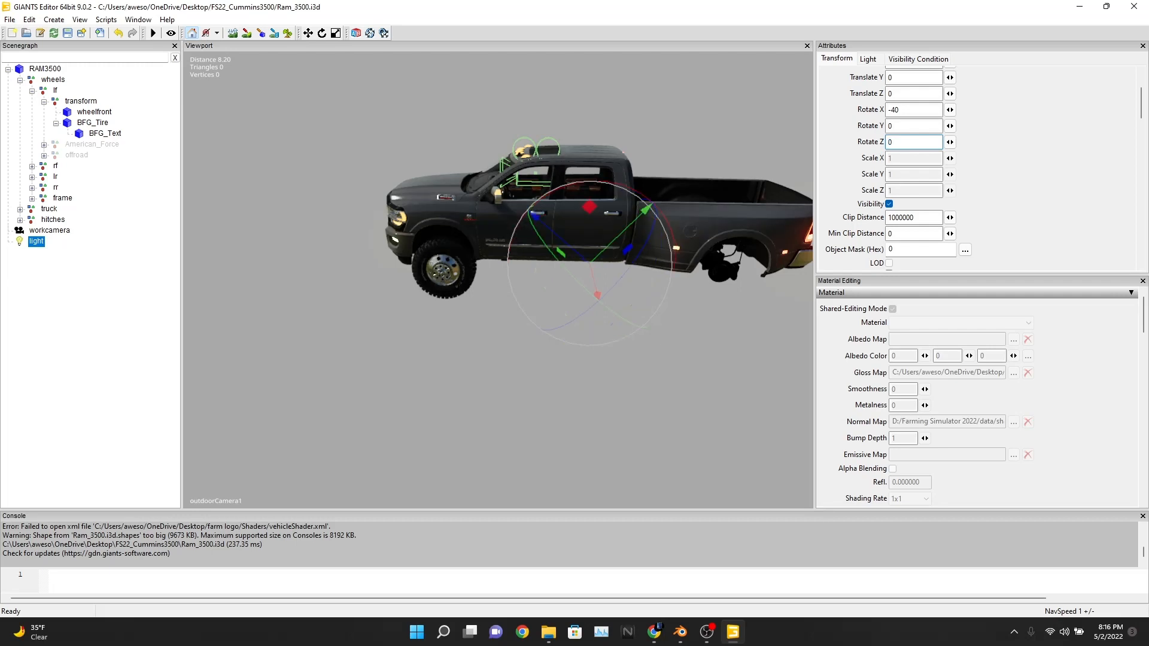
double_click(896, 110)
type("0")
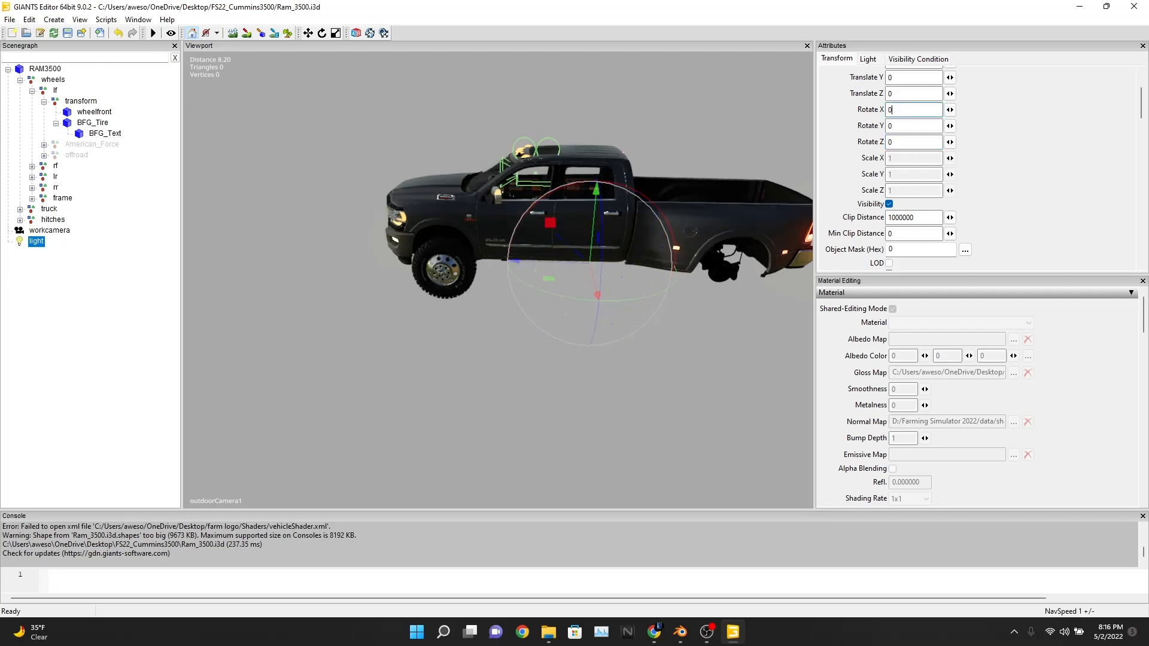
Step: Move the light ahead of the truck to about 2.65 on Z and rotate it to about -81 degrees around Z
left_click_drag(515, 261, 374, 266)
scroll(498, 279, "up", 8)
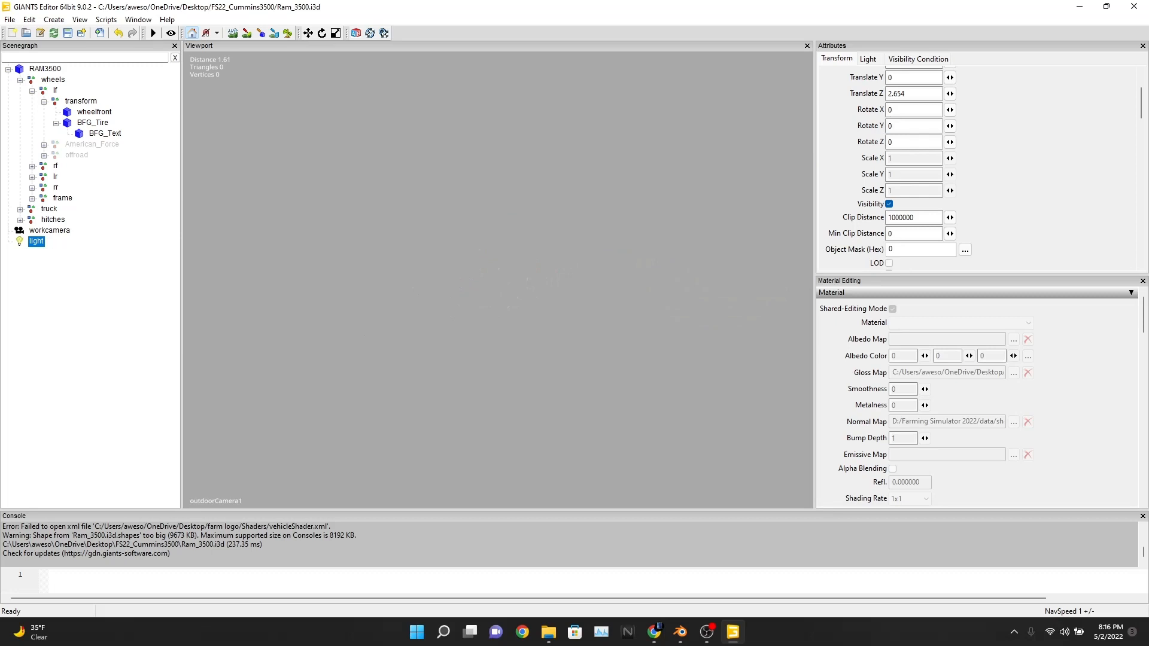
scroll(498, 279, "down", 8)
left_click_drag(497, 279, 528, 275, "alt")
left_click_drag(653, 295, 450, 326)
left_click_drag(474, 256, 498, 389)
right_click(446, 170)
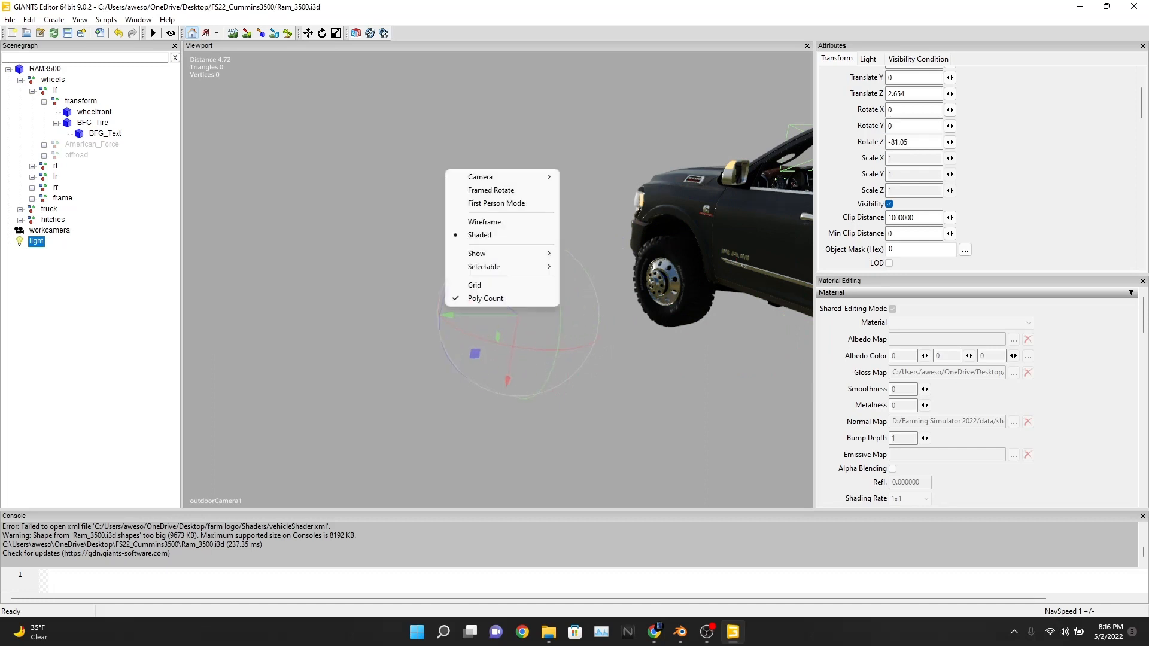
mouse_move(479, 254)
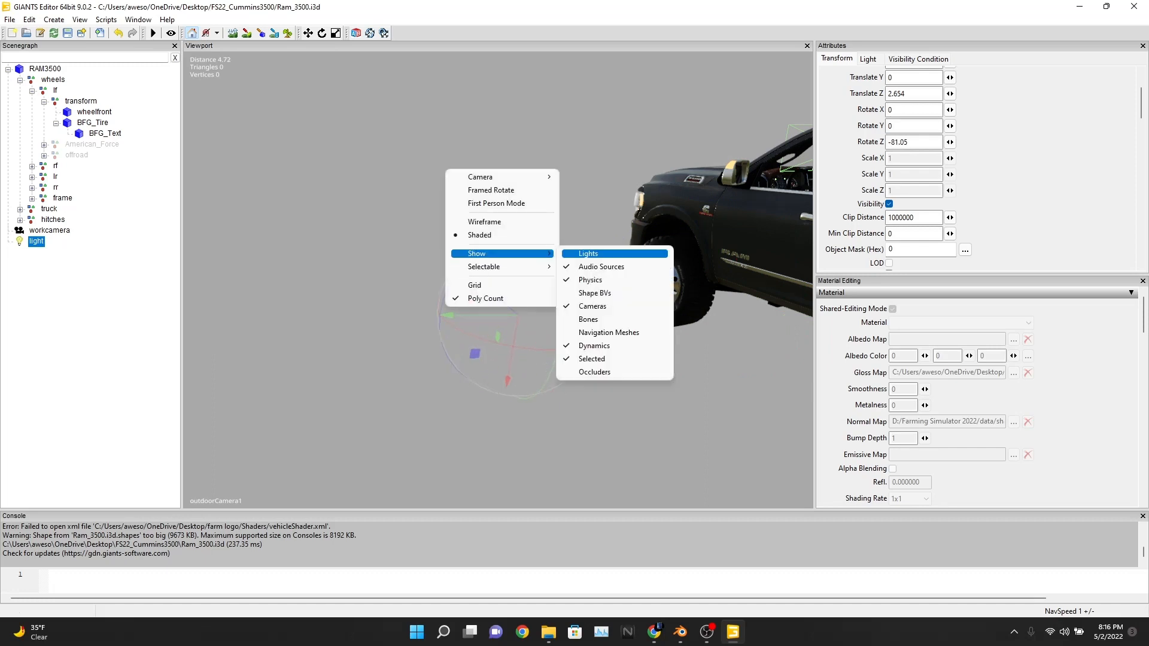
left_click(604, 215)
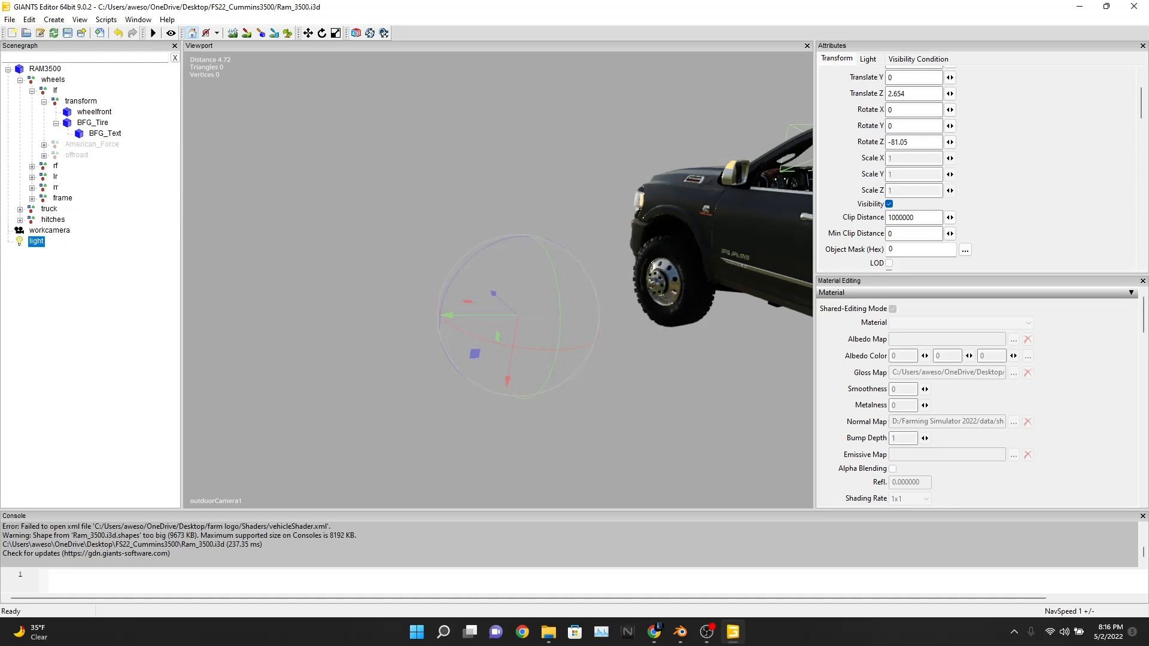
Step: Change the new light's type to Spot
left_click(917, 58)
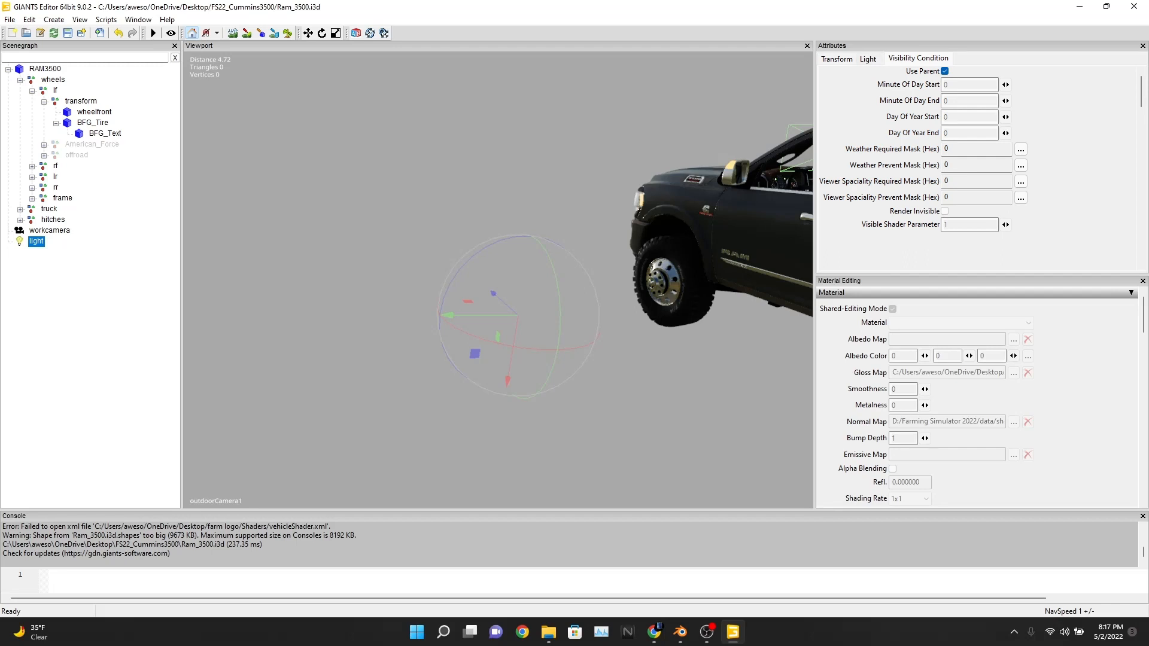
left_click(867, 59)
left_click(961, 73)
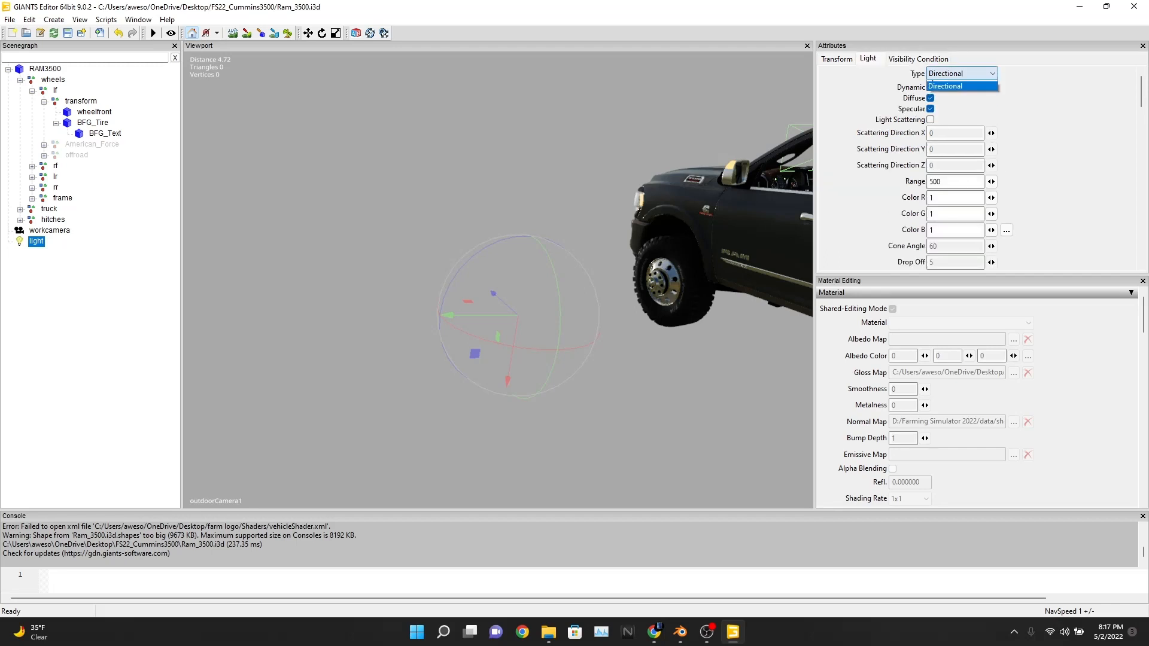
left_click(946, 94)
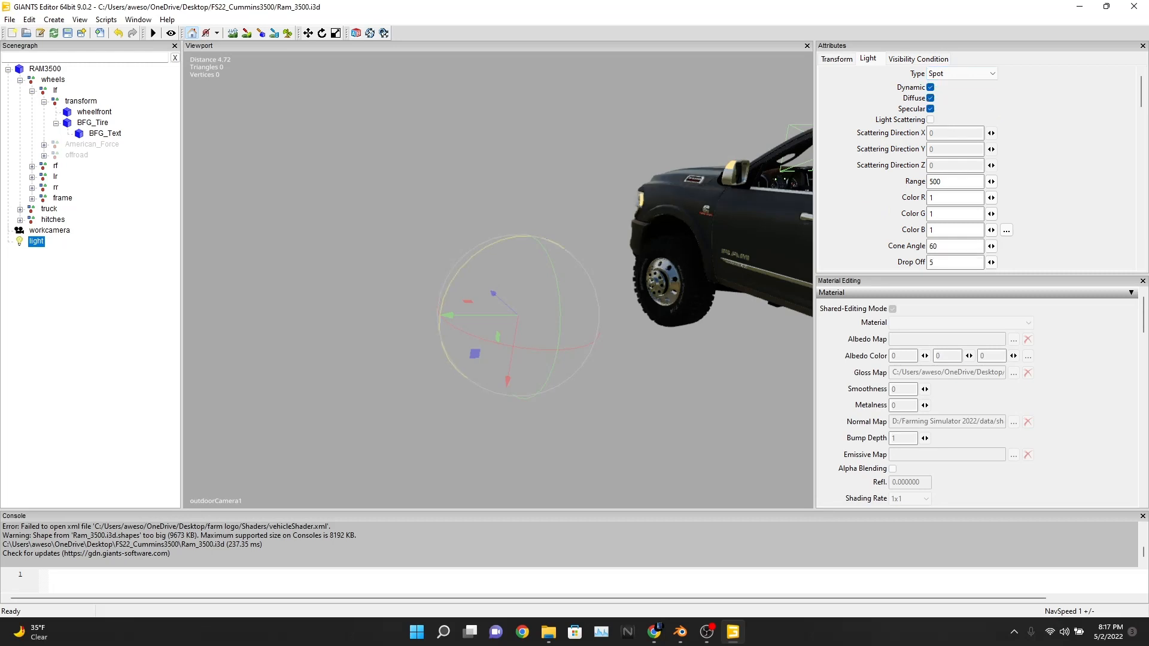
Step: Turn on the display of lights in the viewport
right_click(394, 236)
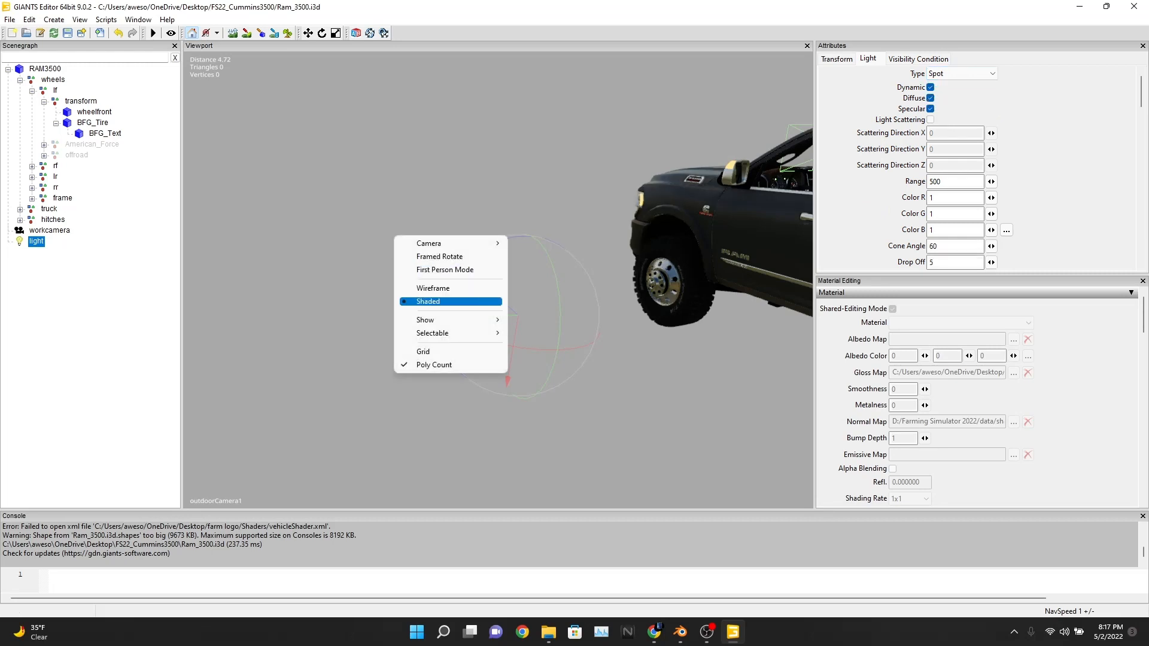
mouse_move(454, 320)
left_click(553, 320)
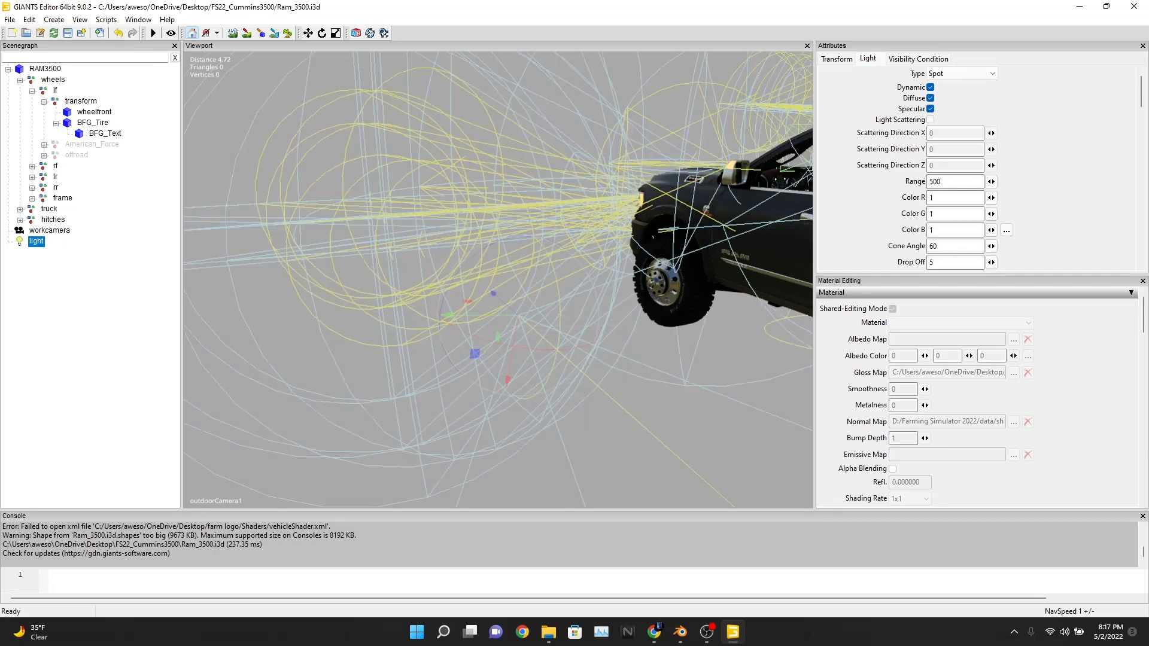
Step: Move the spot light farther out from the truck's front wheel along its Z axis
middle_click_drag(553, 320, 772, 272)
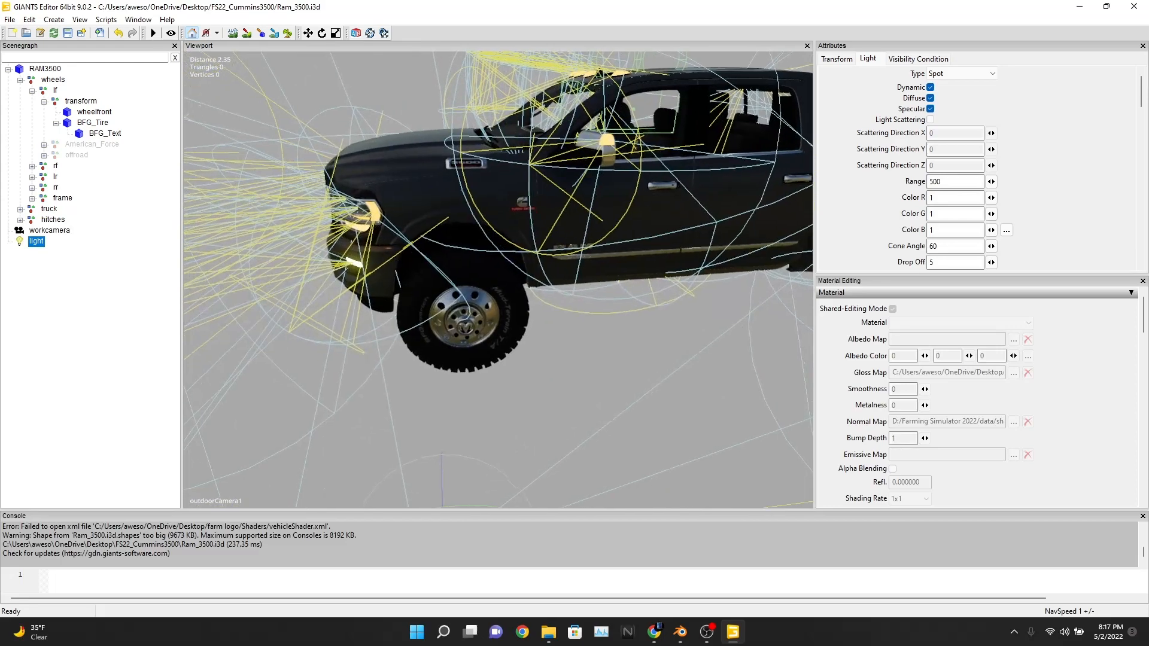
scroll(498, 279, "down", 5)
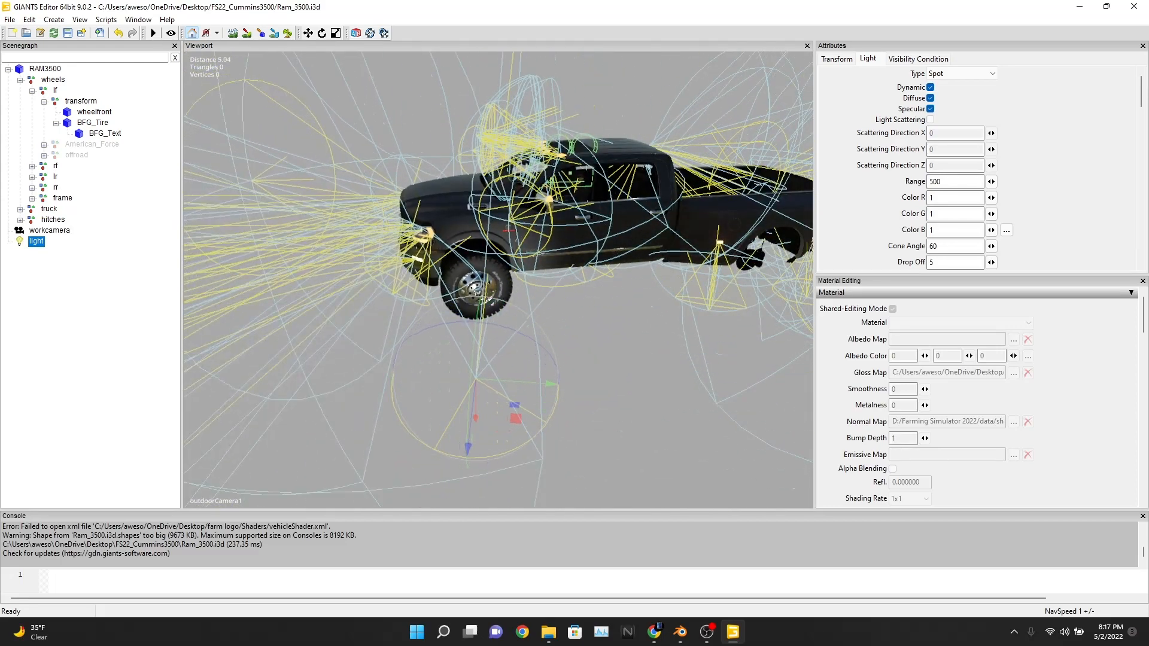
left_click_drag(497, 279, 544, 308, "alt")
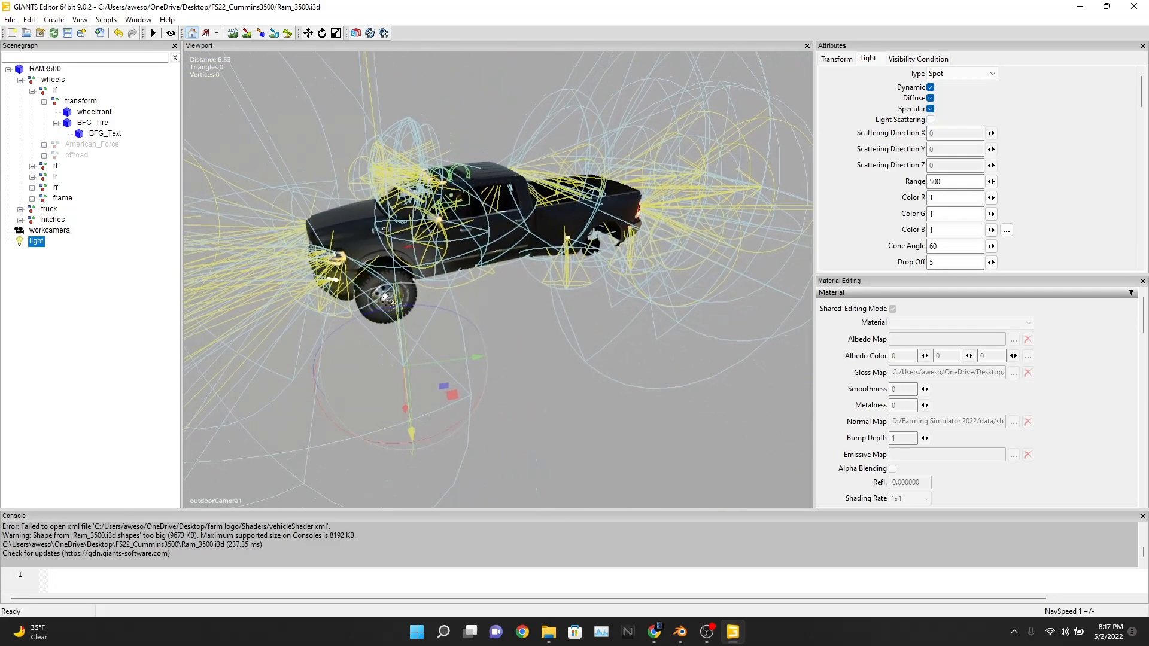
left_click_drag(411, 431, 417, 503)
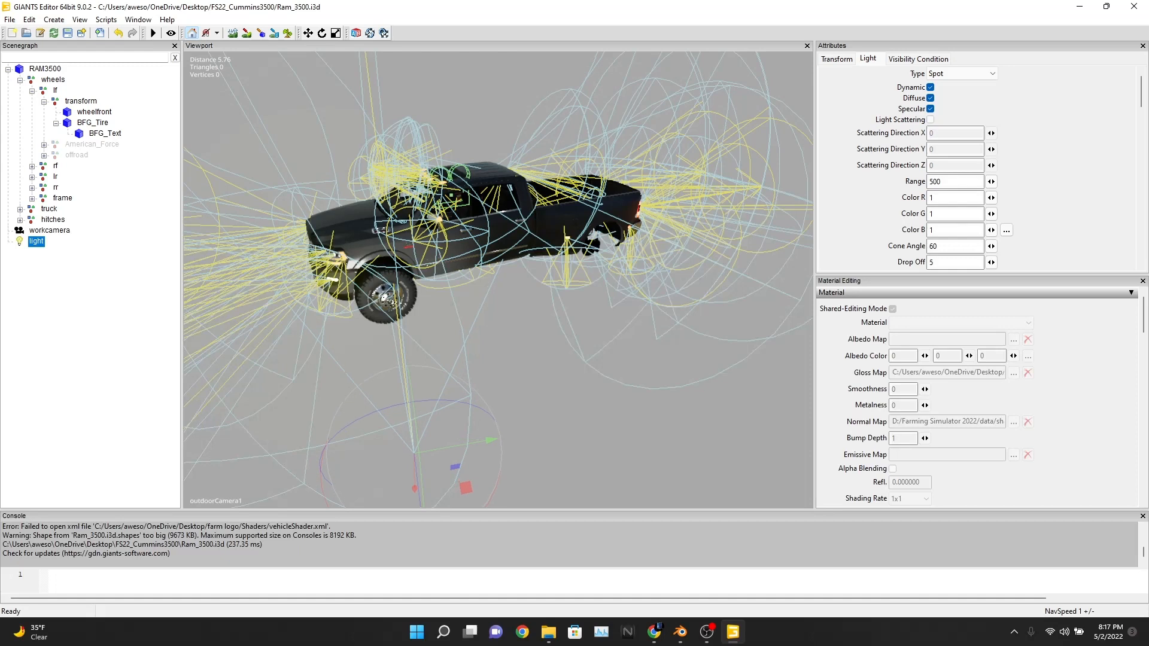
Step: Turn off the display of lights in the viewport
right_click(492, 313)
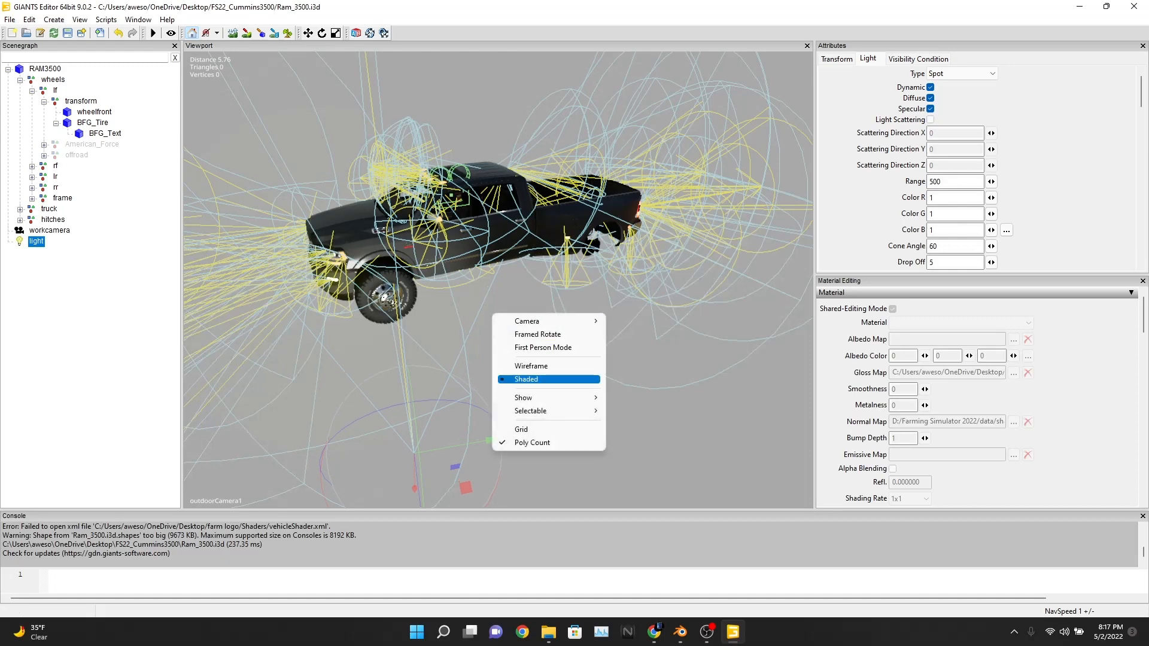
mouse_move(539, 397)
left_click(634, 397)
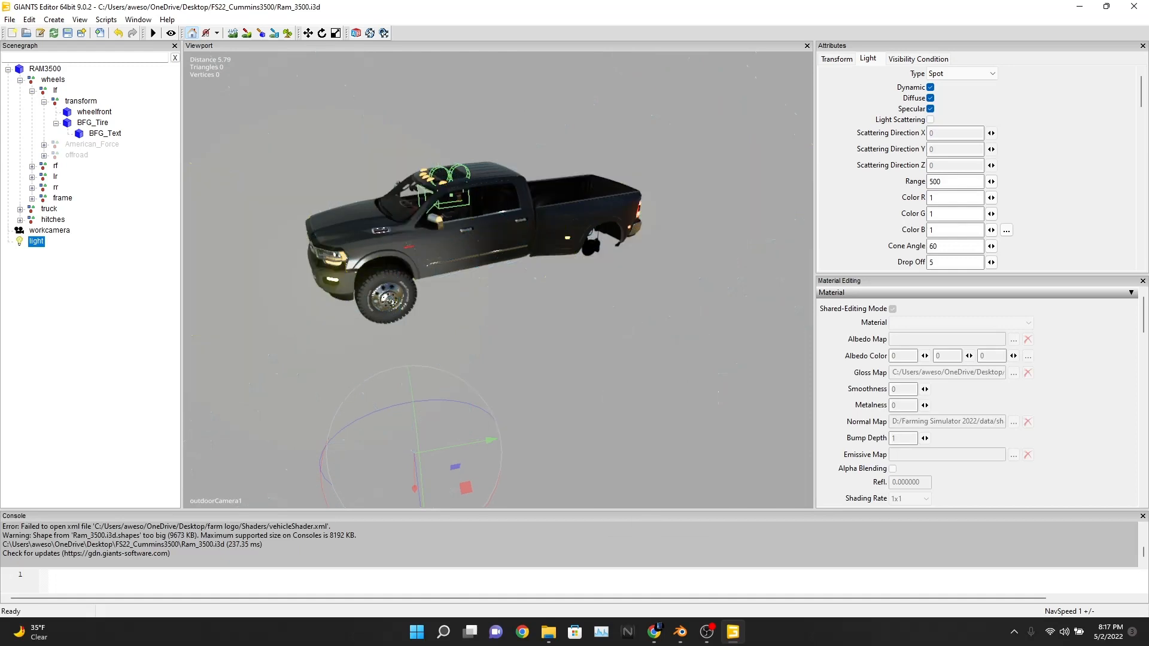
Step: Examine the left front wheel up close, checking the BFG_Tire and BFG_Text shapes, and clear the selection
scroll(634, 398, "up", 3)
scroll(498, 279, "up", 8)
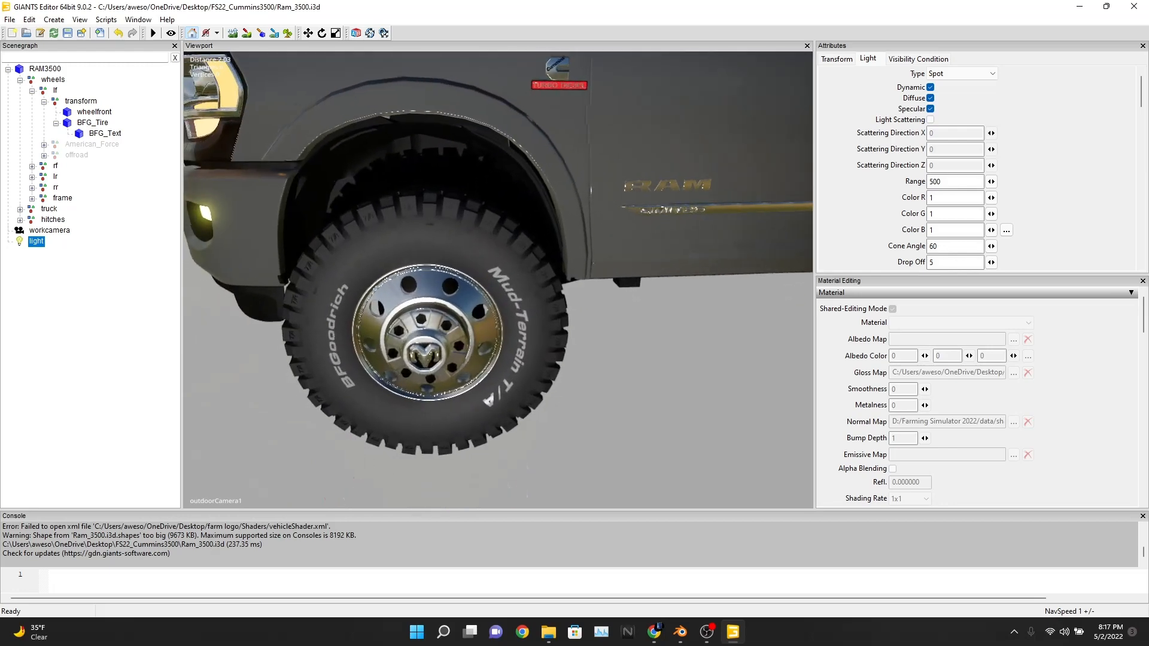
scroll(497, 280, "up", 6)
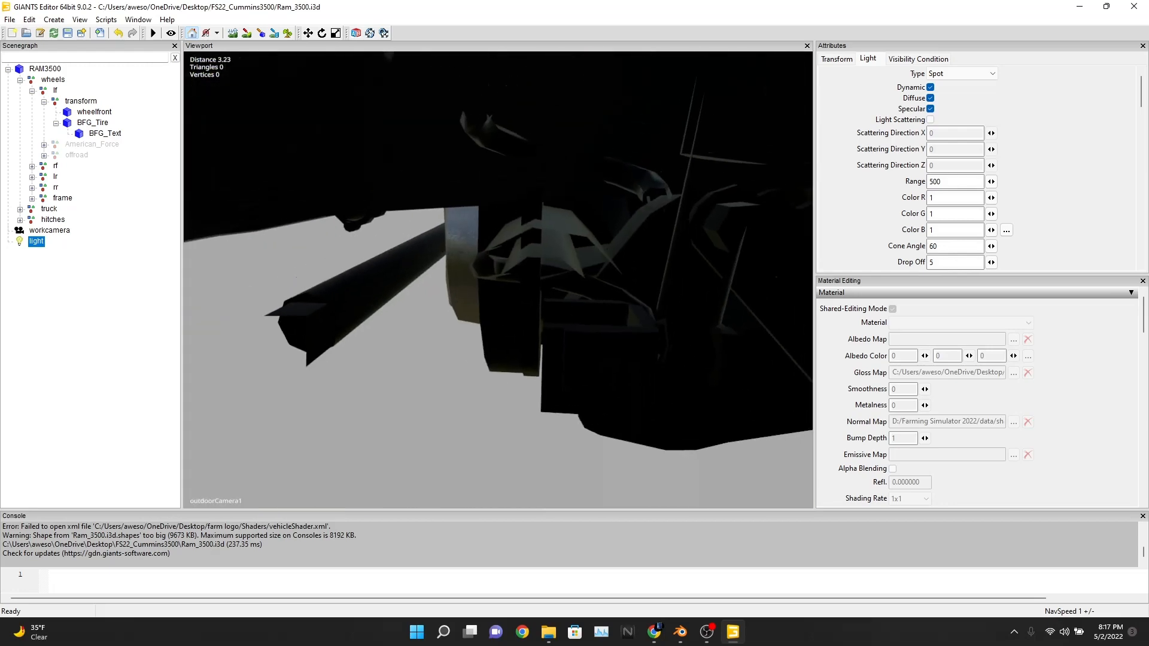
scroll(498, 279, "down", 3)
mouse_move(498, 280)
left_mouse_down("alt")
mouse_move(488, 255)
mouse_move(498, 278)
left_mouse_up("alt")
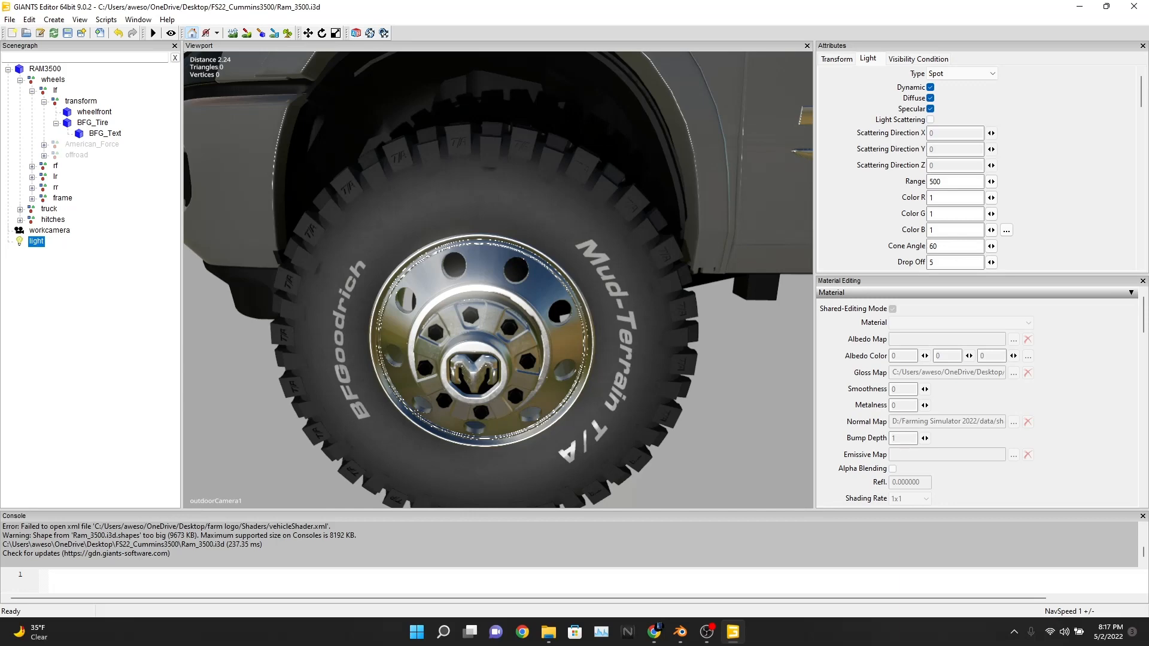
left_click(92, 123)
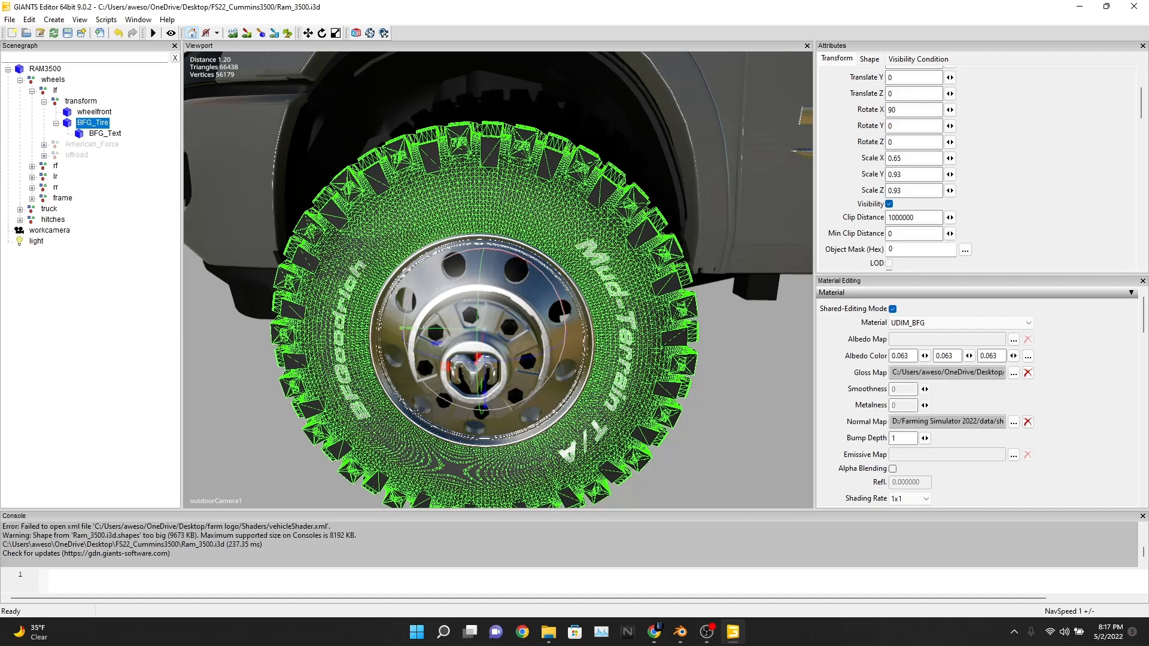
left_click(105, 134)
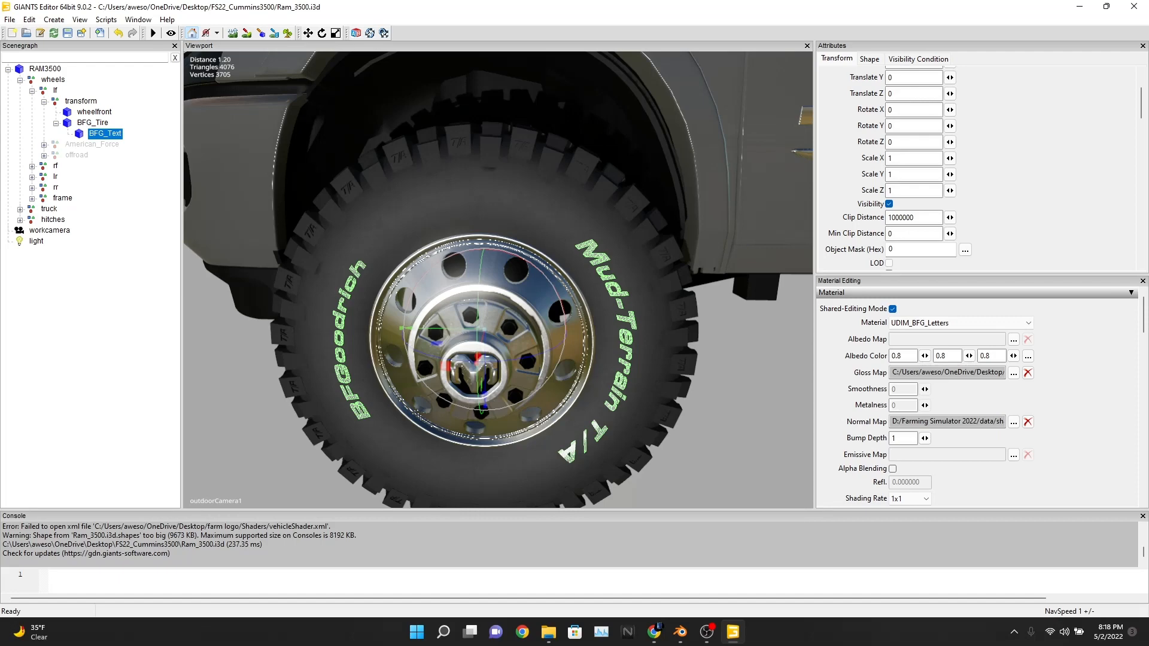
left_click(93, 123)
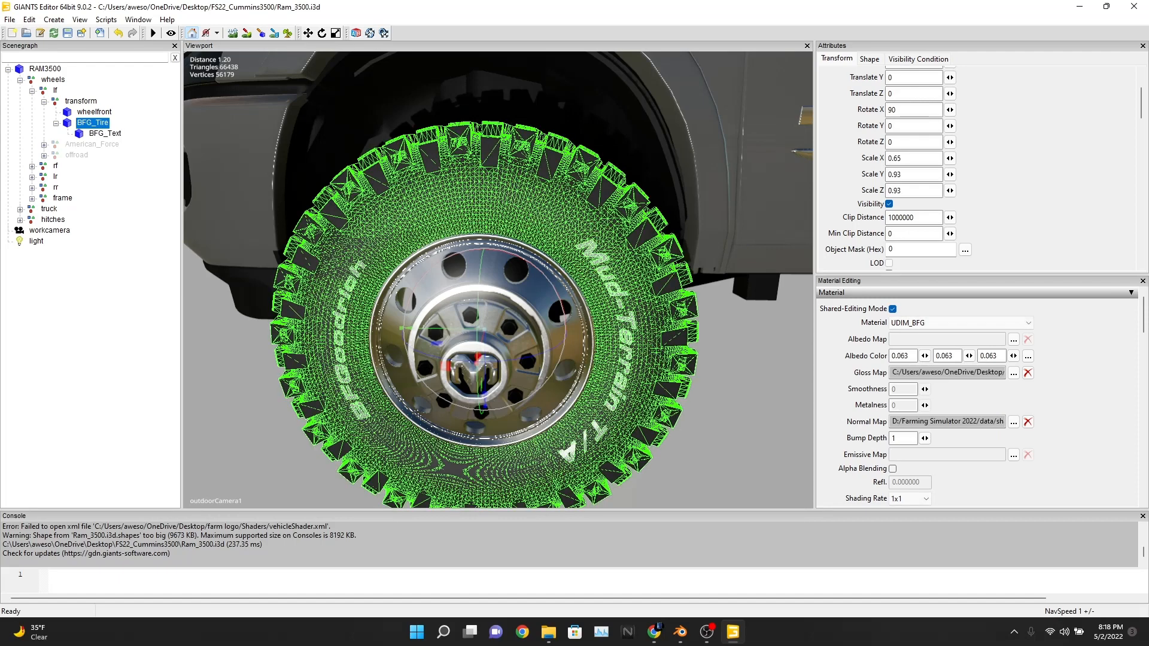
left_click(104, 133)
left_click(93, 123)
left_click(93, 122)
left_click(105, 134, "ctrl")
key("Escape")
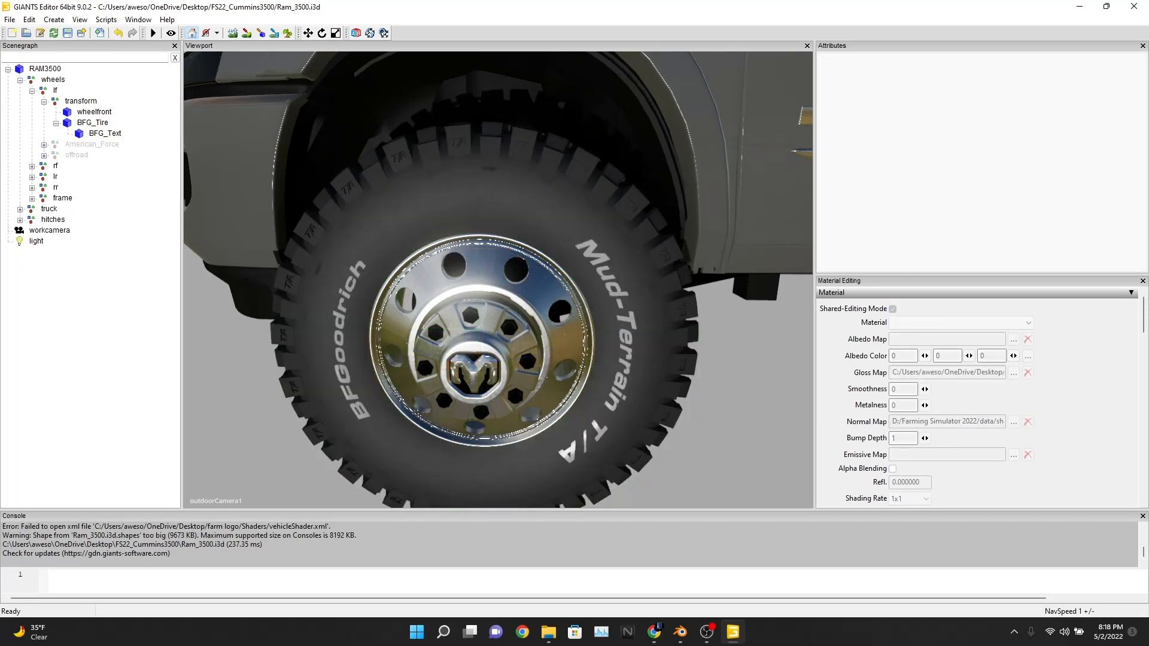
Step: Import the Mud Tire.i3d file from the Desktop into the truck scene
left_click(10, 19)
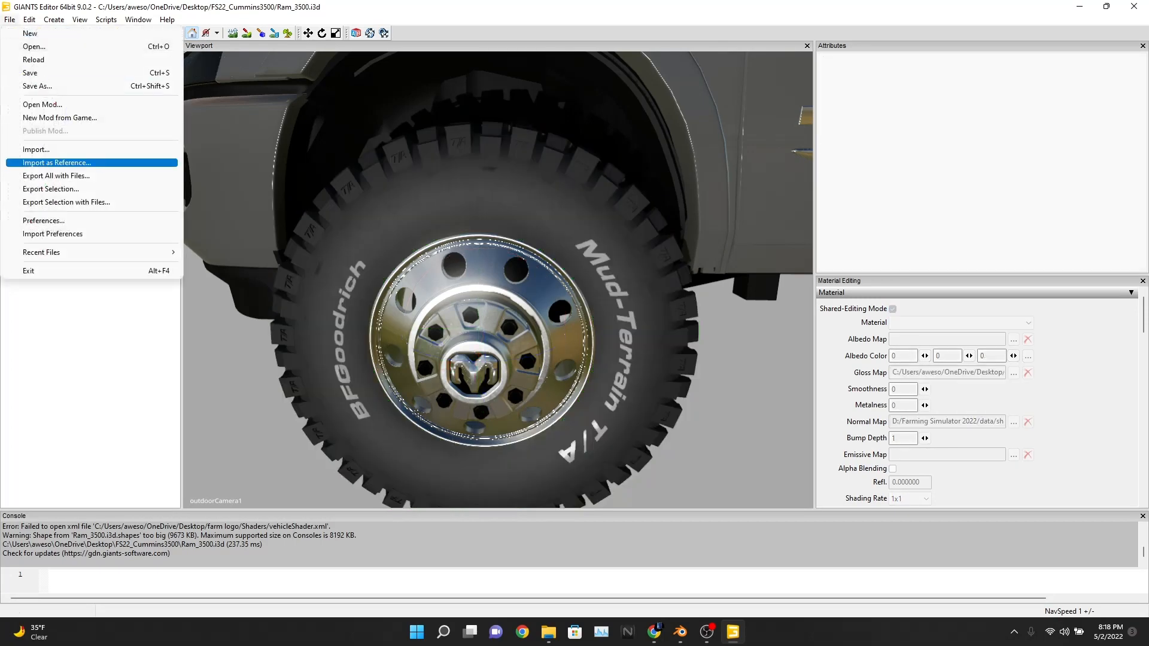
left_click(36, 149)
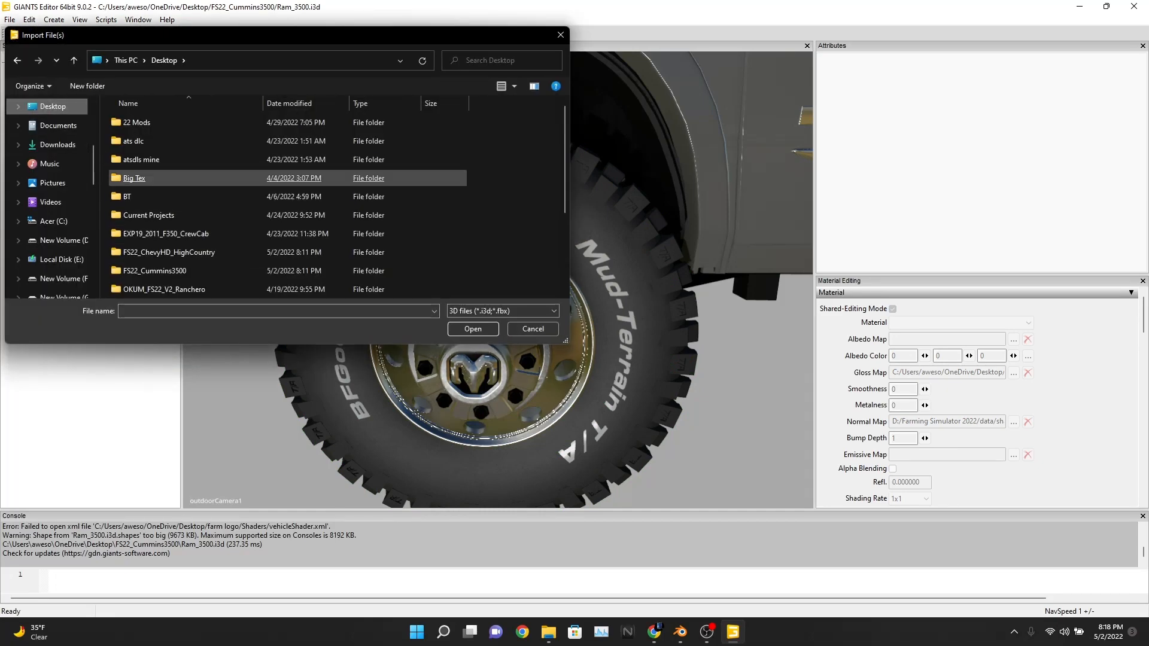
scroll(163, 180, "down", 3)
left_click(164, 179)
double_click(137, 215)
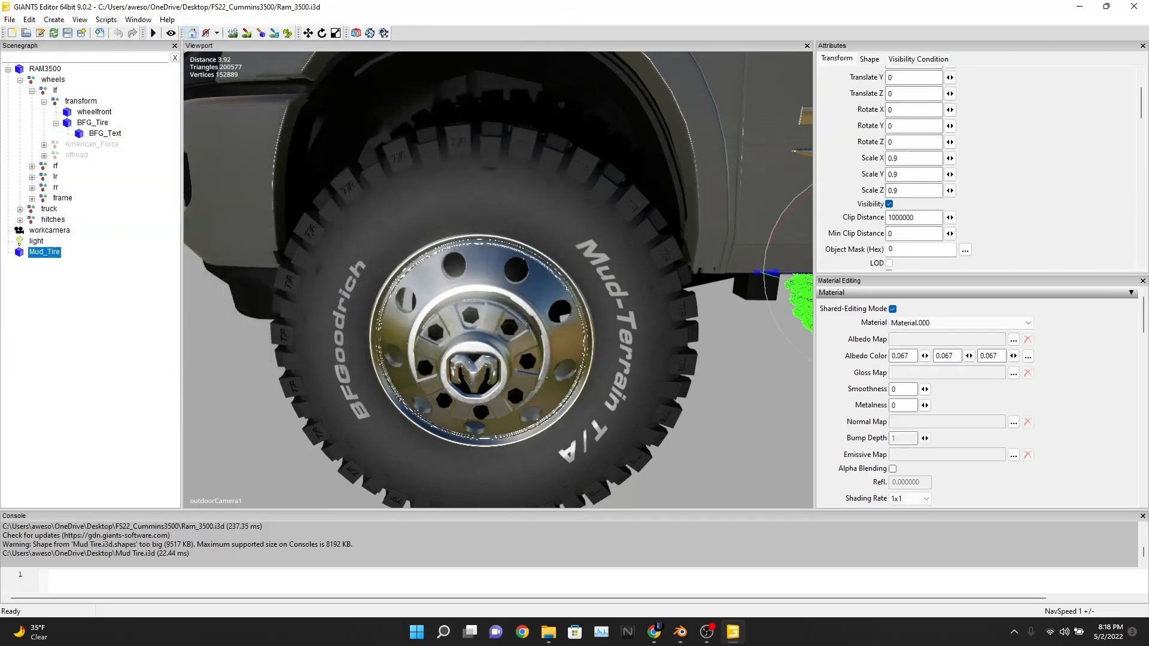
Step: Replace the left front wheel's BFG_Tire with the imported Mud_Tire, leaving all keep options off
middle_click_drag(598, 287, 347, 294, "alt")
scroll(497, 287, "down", 2)
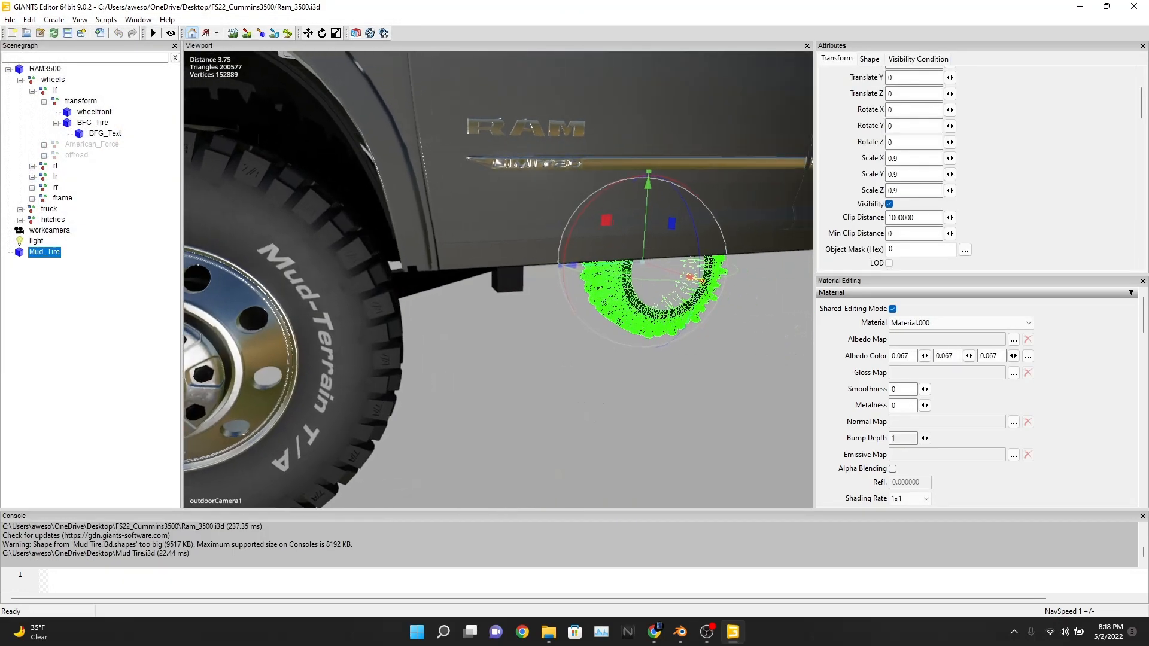
left_click_drag(467, 288, 587, 289, "alt")
scroll(587, 288, "down", 2)
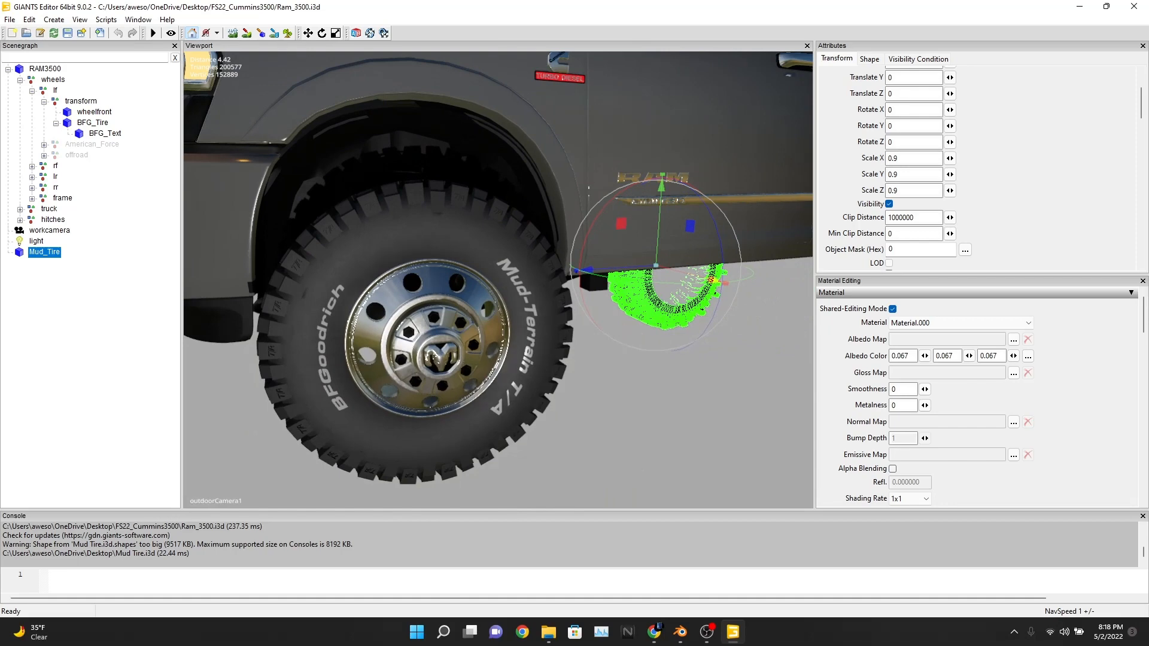
left_click(508, 376)
left_click(104, 133, "ctrl")
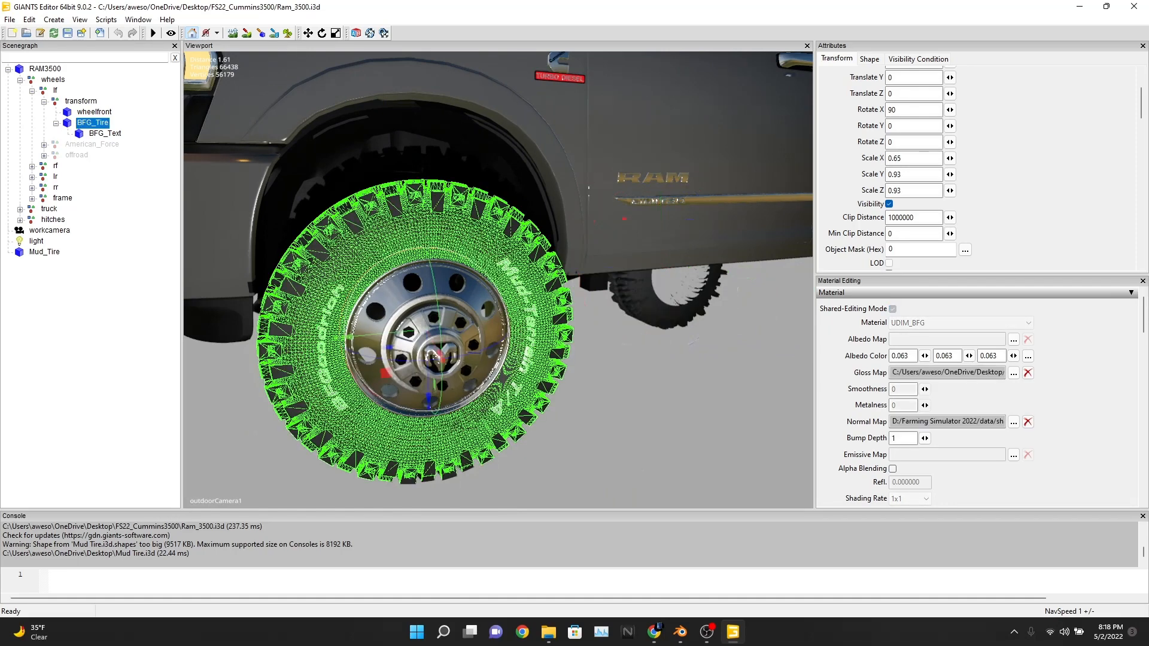
right_click(90, 123)
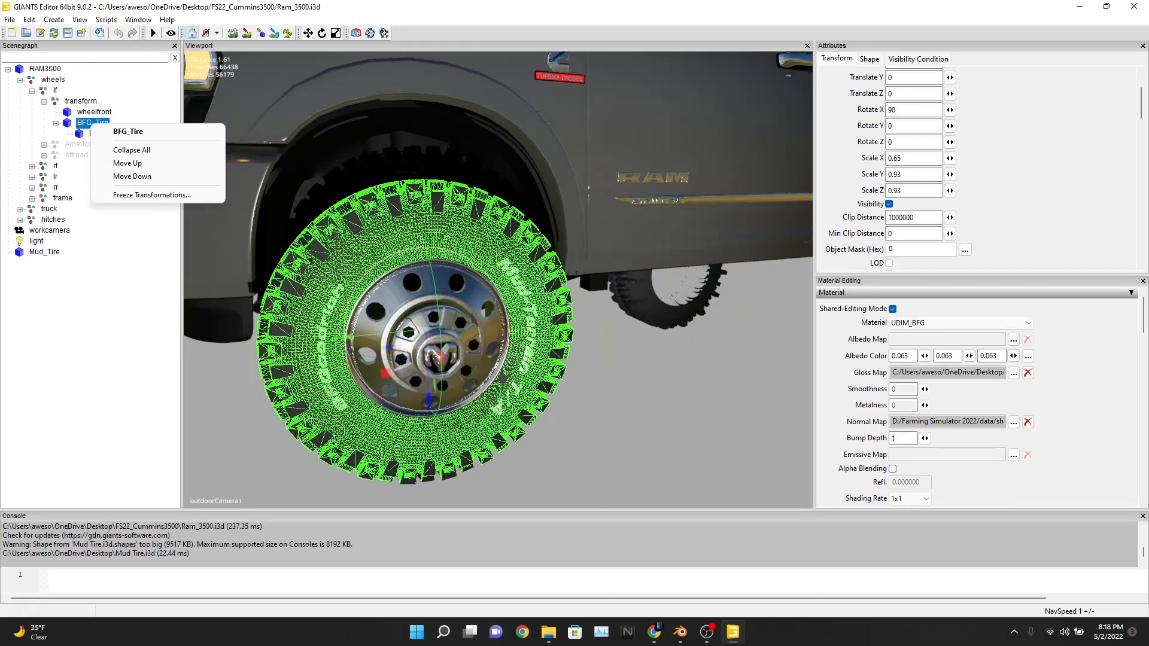
left_click(28, 20)
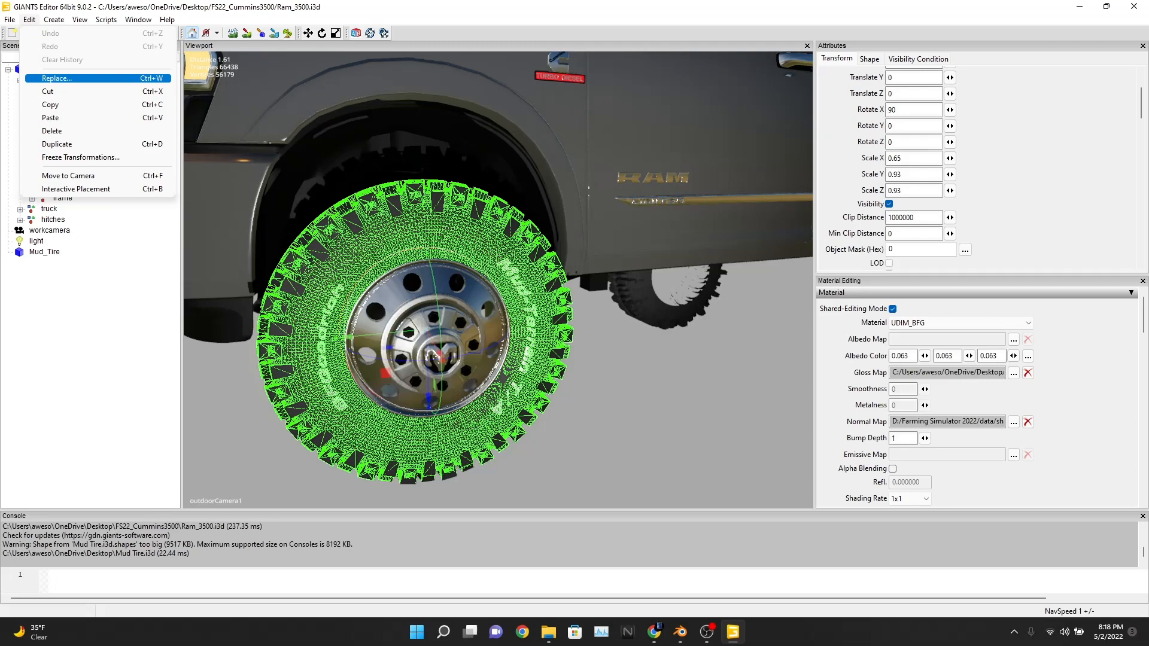
left_click(57, 78)
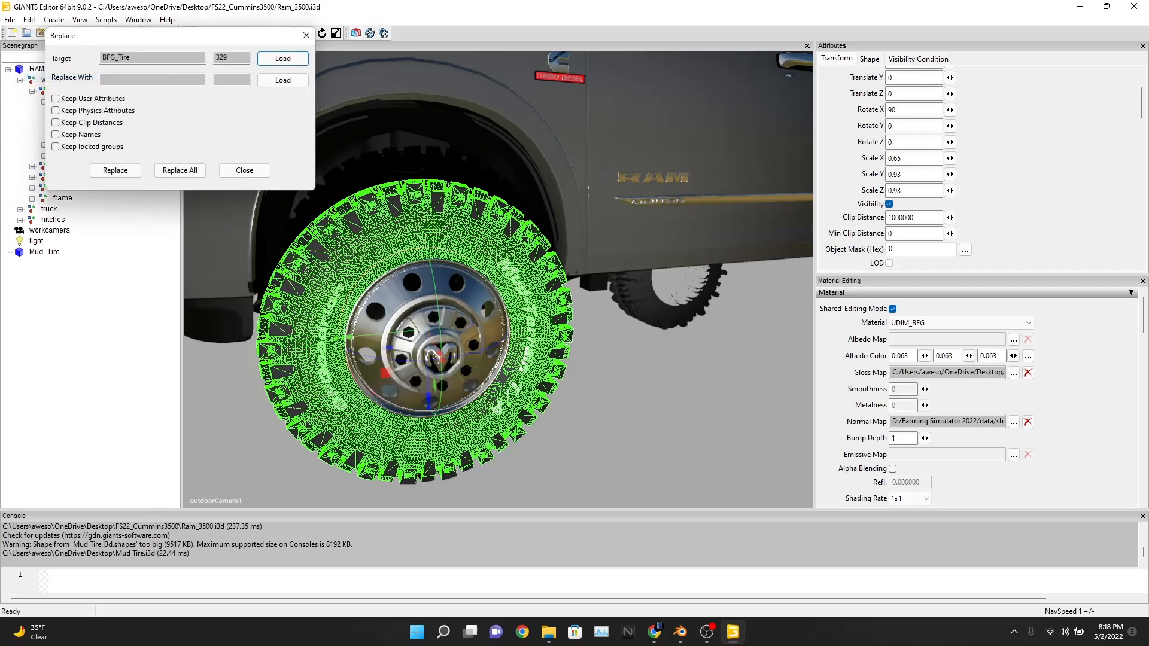
left_click(44, 252)
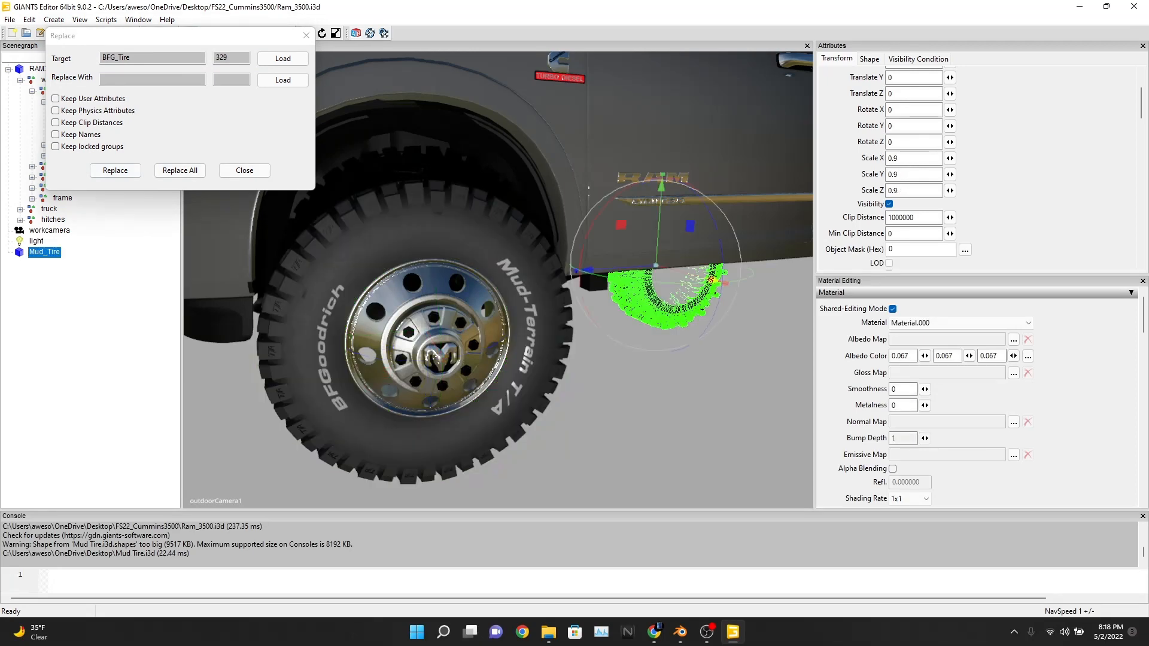
left_click(282, 79)
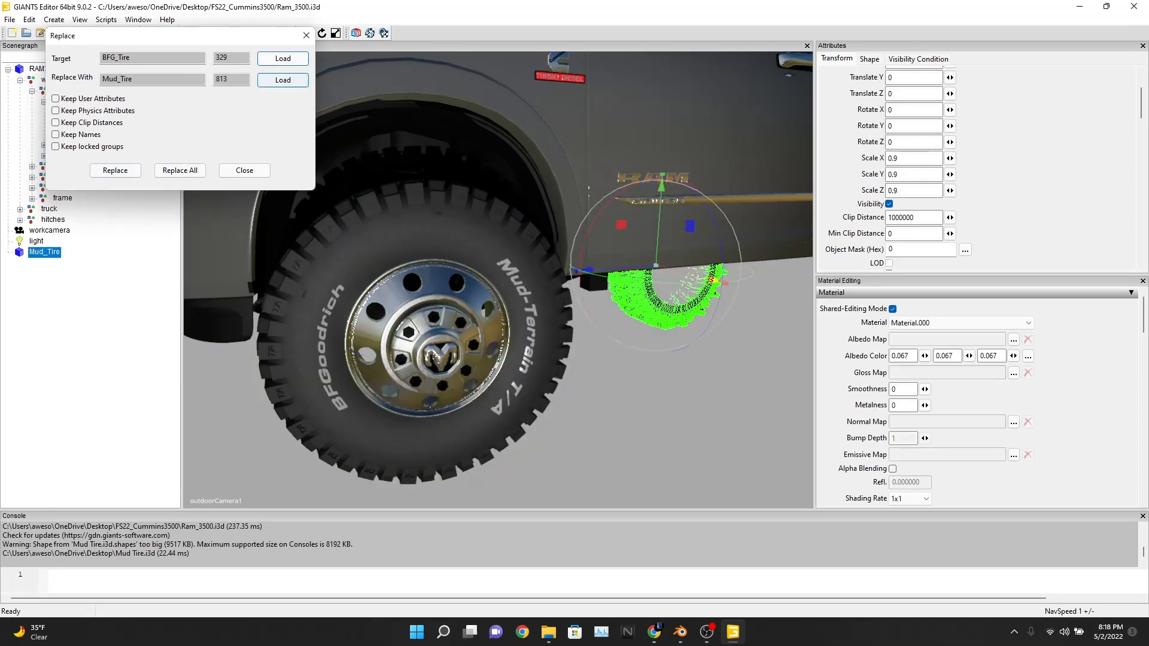
left_click(114, 171)
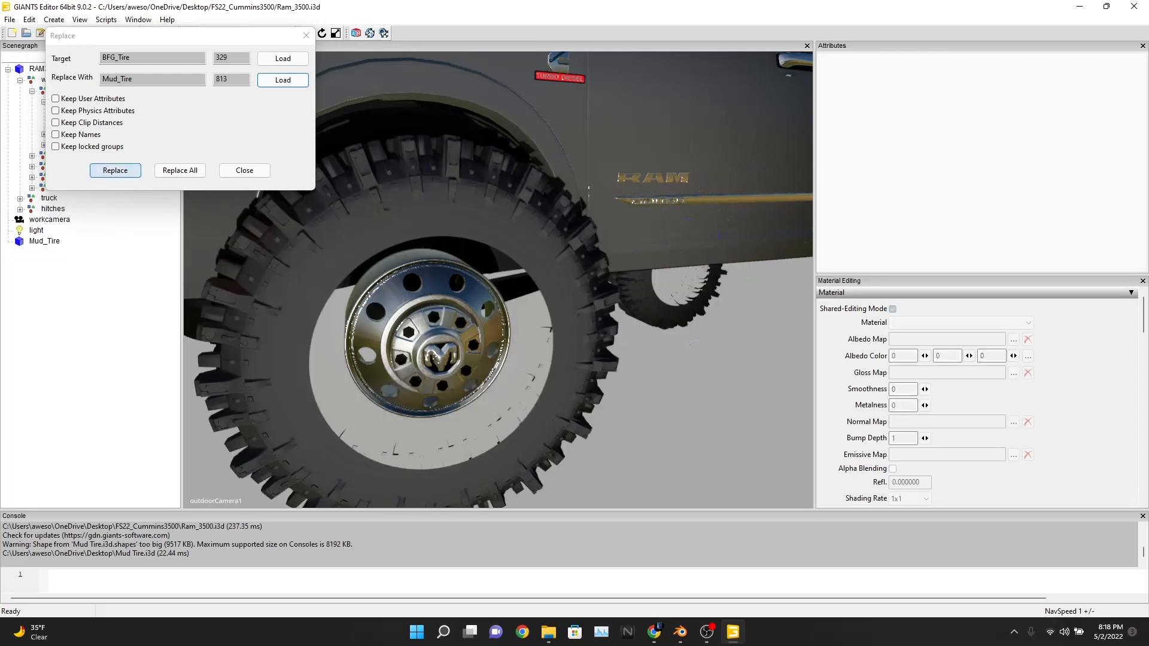
left_click(306, 36)
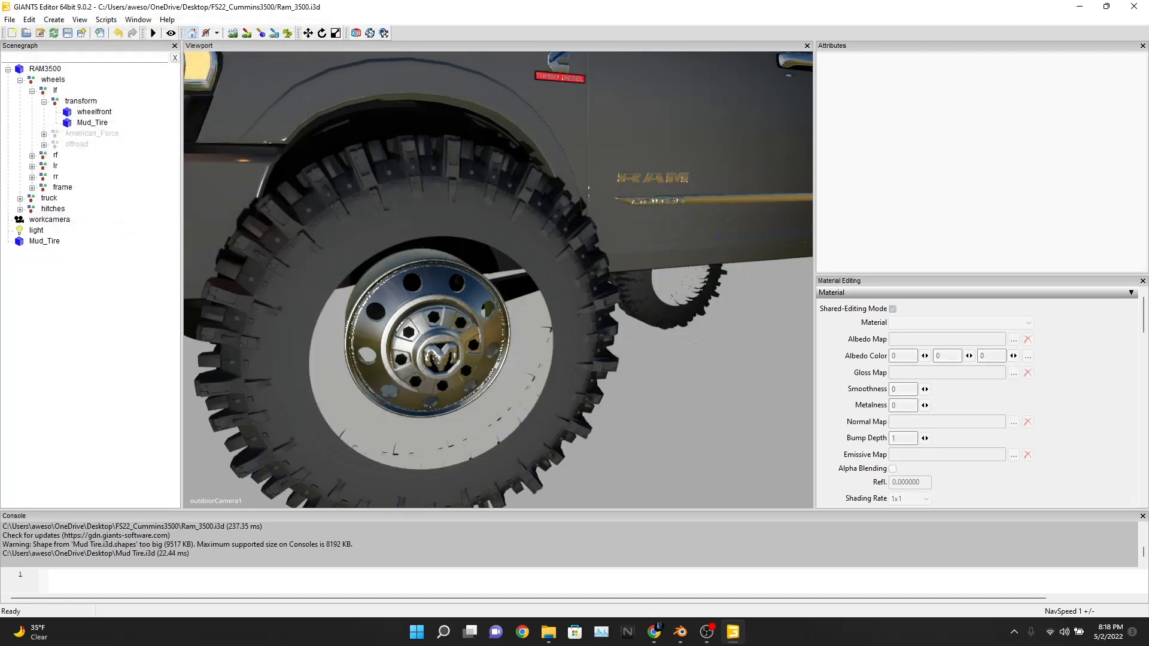
Step: Set Scale X of the Mud_Tire under the left front wheel's transform to 0.45
left_click_drag(443, 299, 493, 300, "alt")
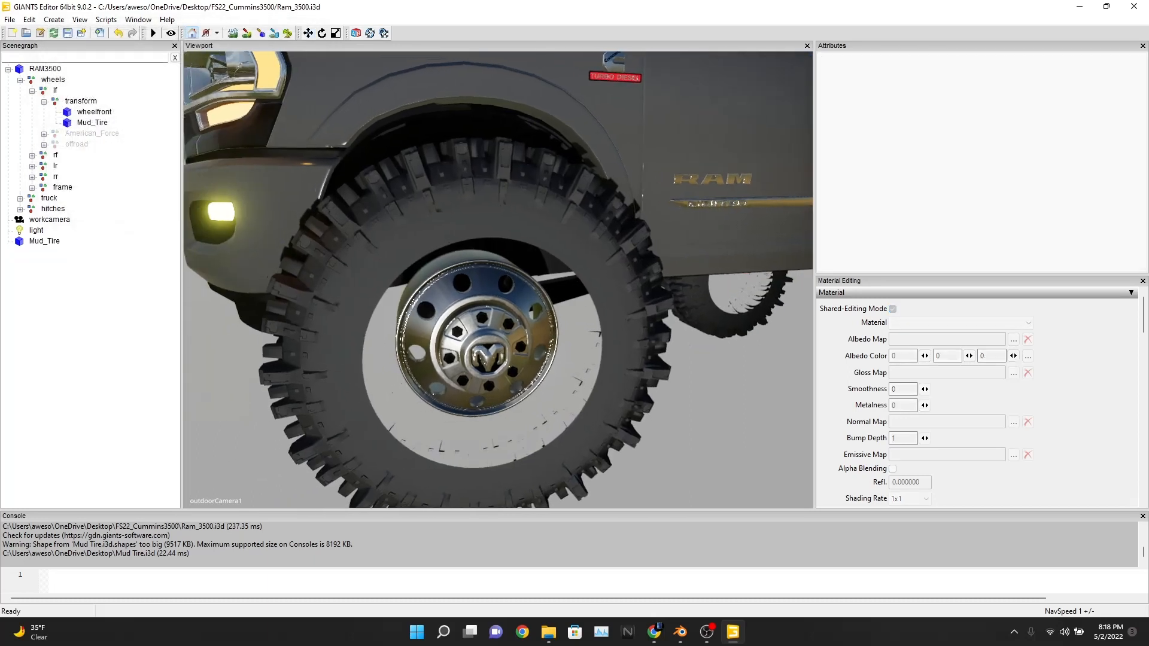
left_click(92, 123)
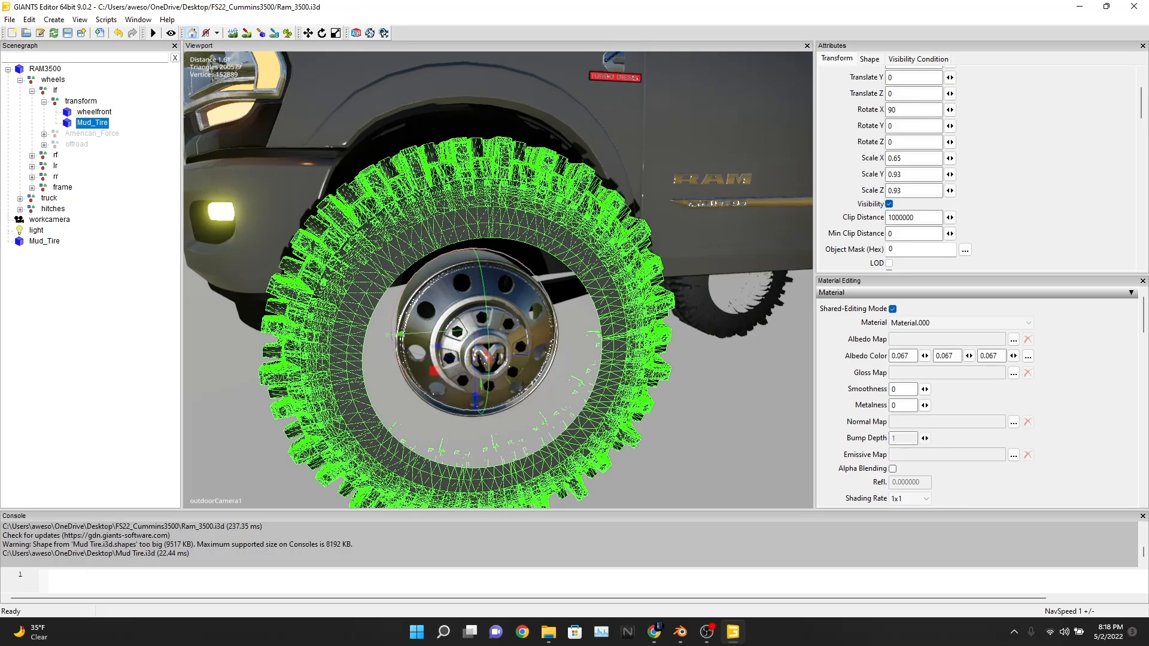
left_click_drag(503, 293, 541, 246, "alt")
middle_click_drag(540, 247, 509, 114, "alt")
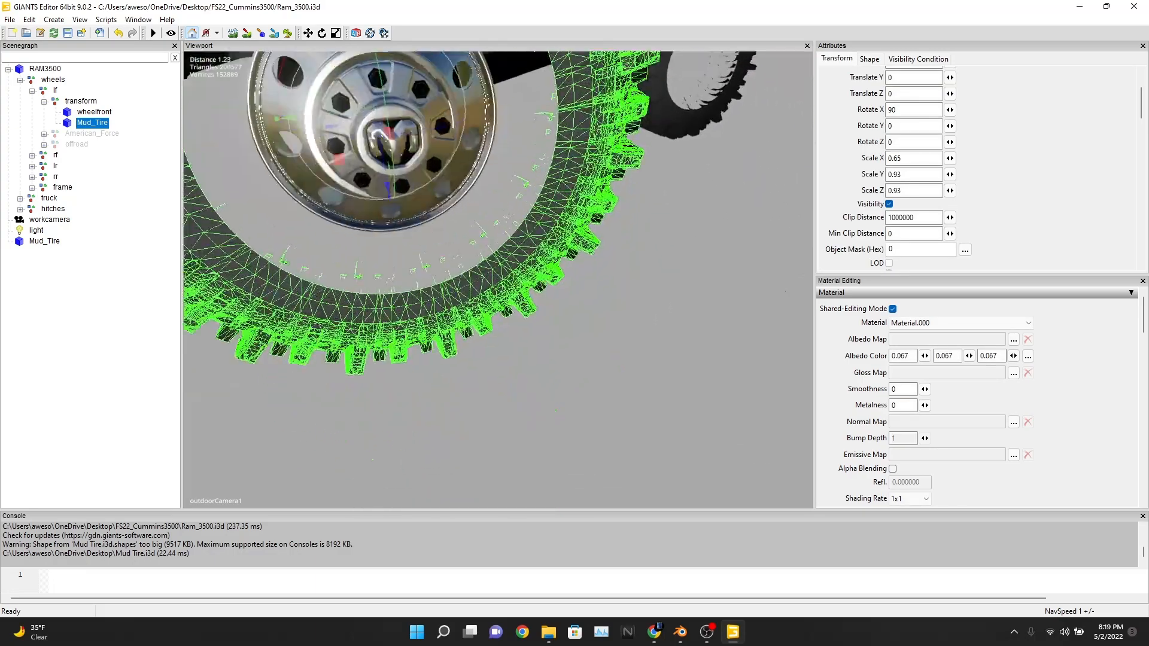
scroll(508, 180, "up", 3)
middle_click_drag(509, 180, 598, 299, "alt")
scroll(598, 299, "down", 3)
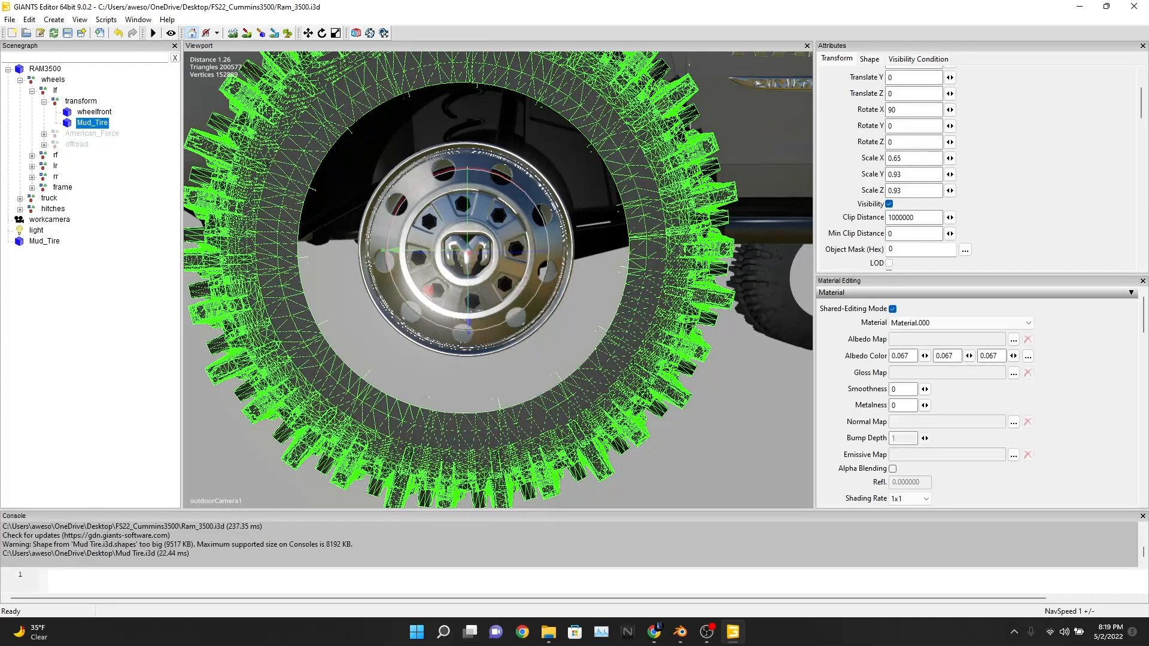
double_click(896, 159)
type(".")
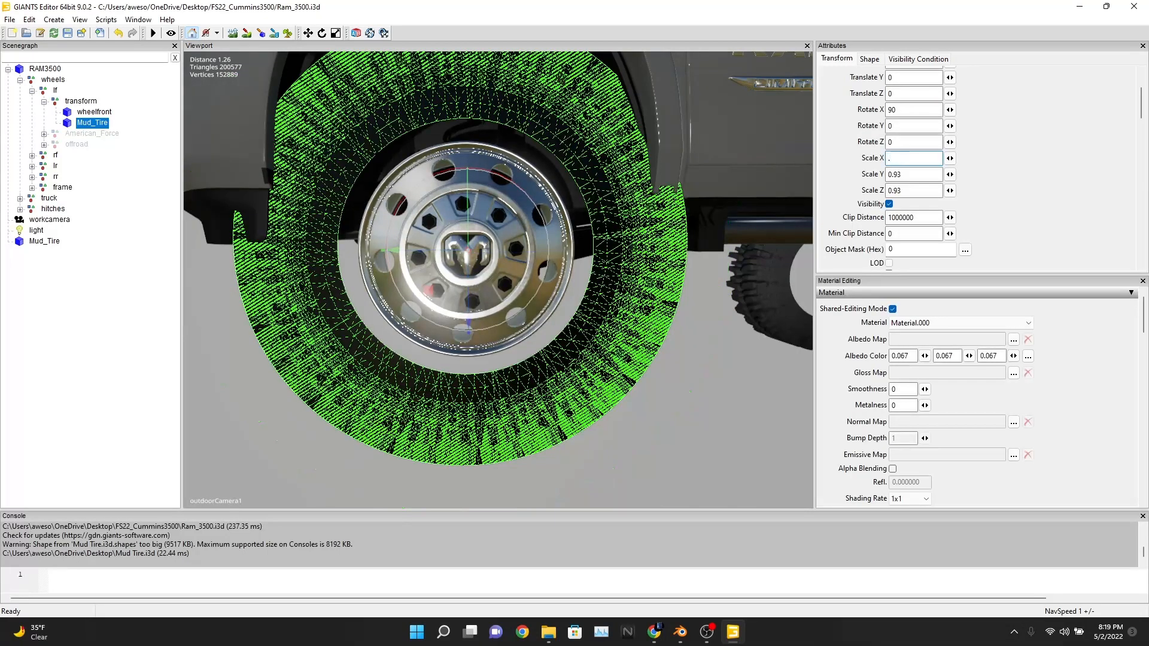
type("45")
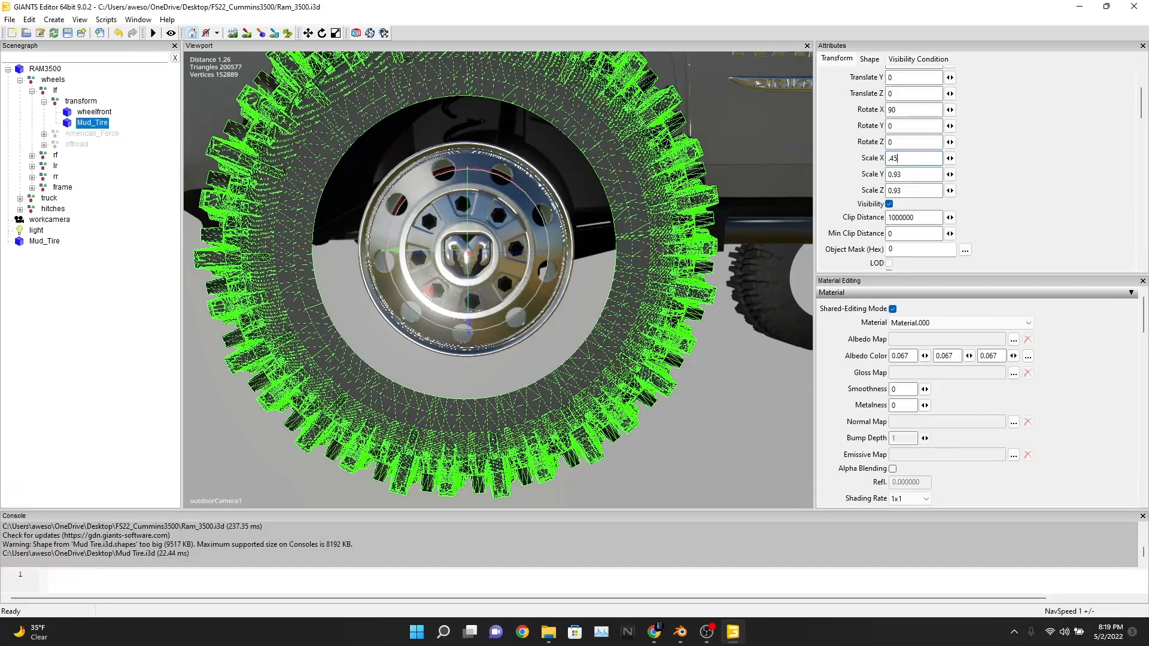
Step: Copy the Mud_Tire's Scale X value of 0.45 into its Scale Y and Scale Z
left_click_drag(897, 158, 888, 158)
right_click(891, 158)
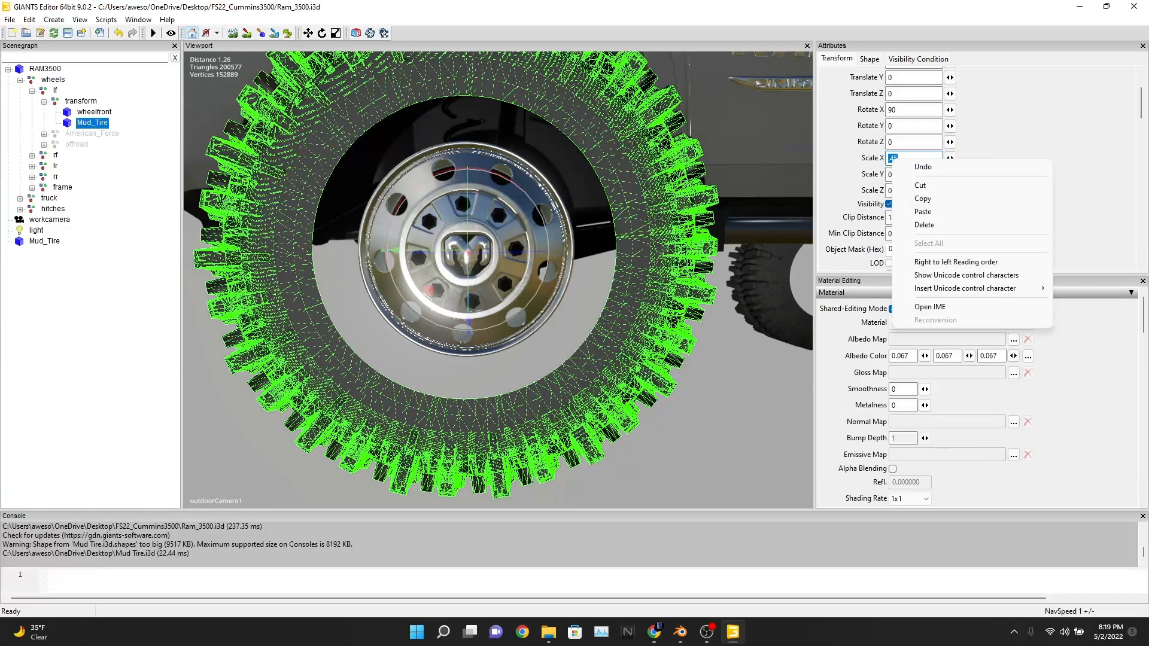
left_click(921, 198)
key("Tab")
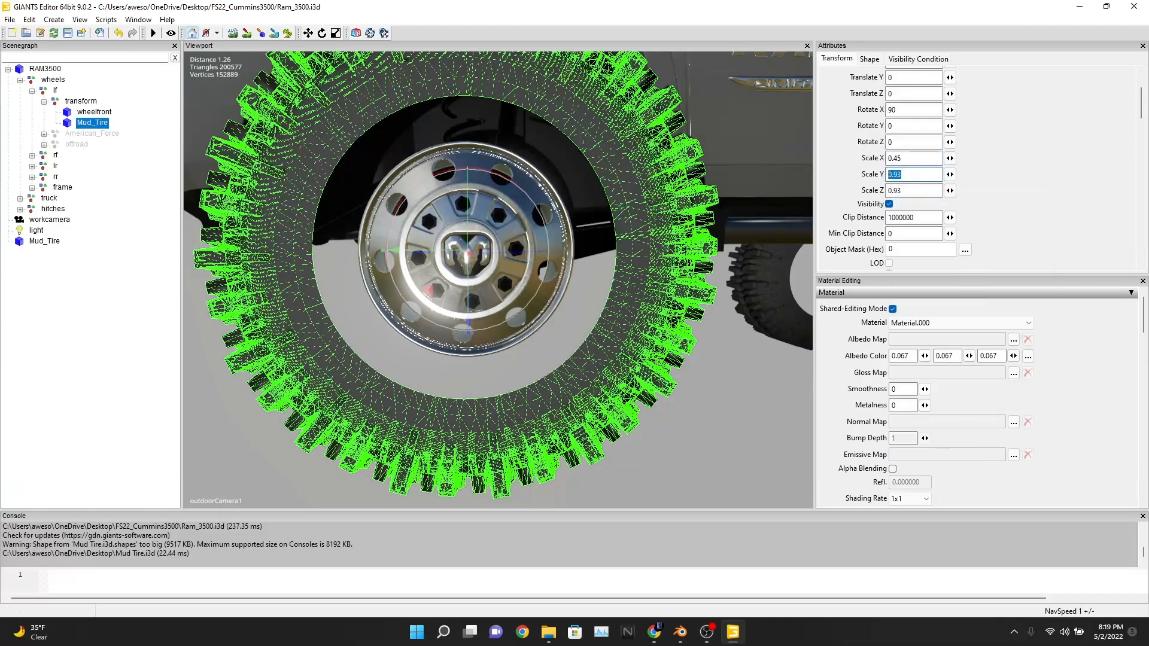
right_click(906, 174)
left_click(924, 230)
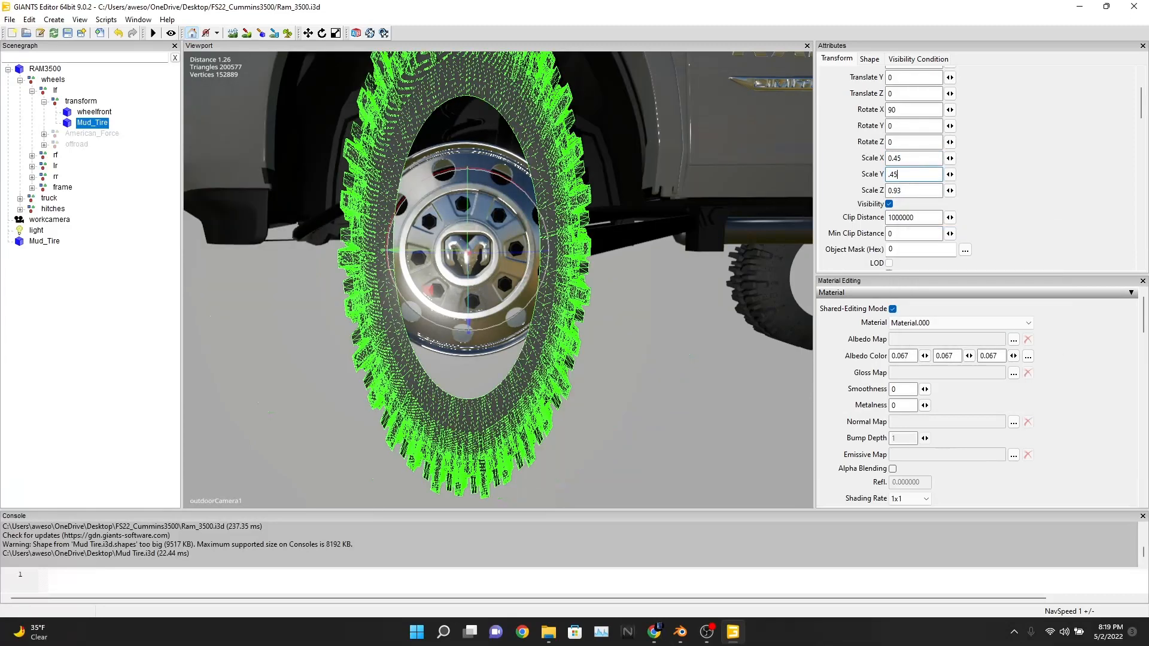
key("Tab")
right_click(906, 190)
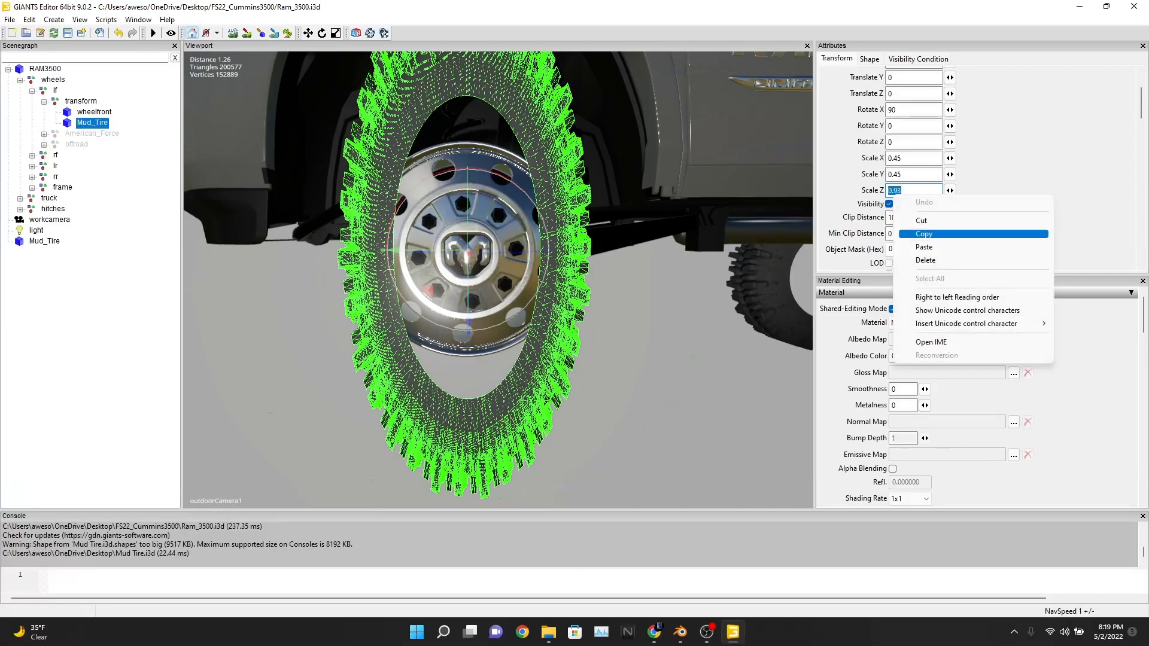
left_click(925, 247)
Step: Examine from several angles how the scaled Mud_Tire fits around the left front rim and inside the wheel well
scroll(467, 251, "up", 2)
middle_click_drag(467, 252, 608, 359, "alt")
scroll(498, 280, "up", 6)
scroll(498, 280, "down", 5)
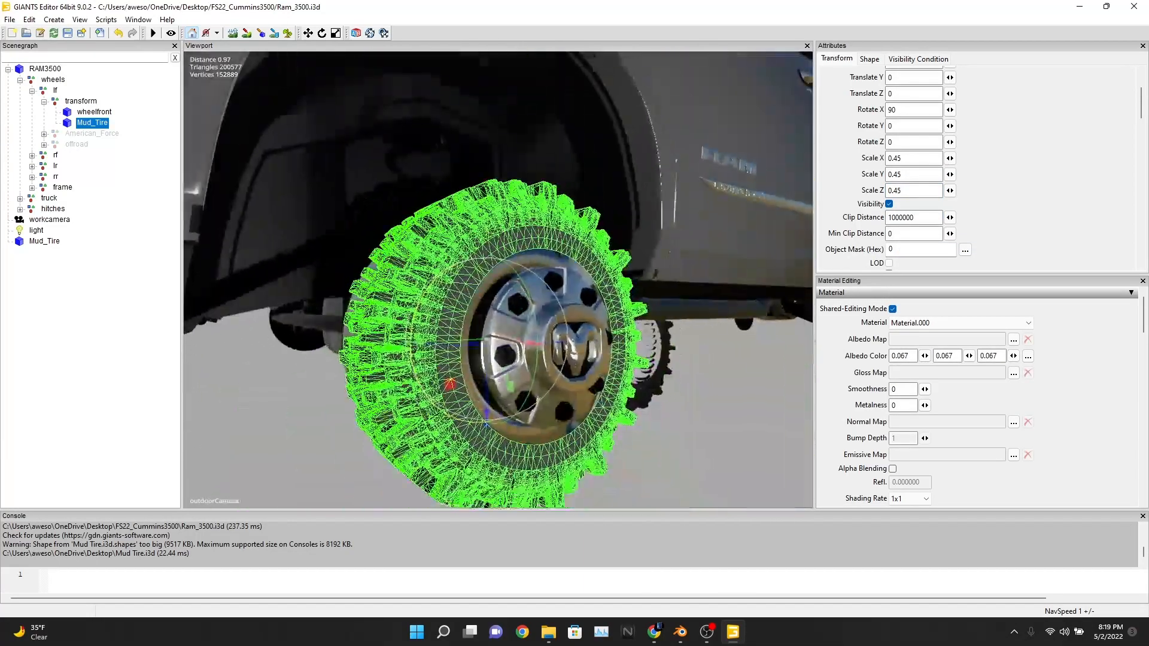
left_click_drag(498, 280, 539, 260, "alt")
scroll(497, 279, "up", 3)
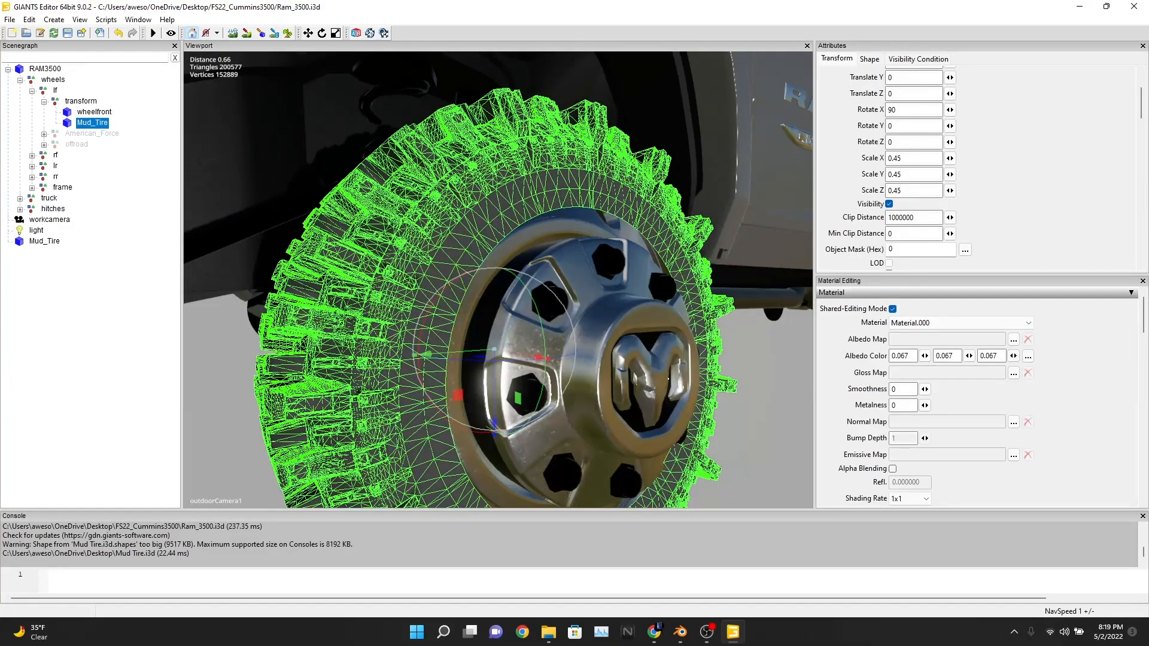
scroll(498, 280, "down", 4)
middle_click_drag(498, 280, 491, 239, "alt")
scroll(497, 280, "up", 3)
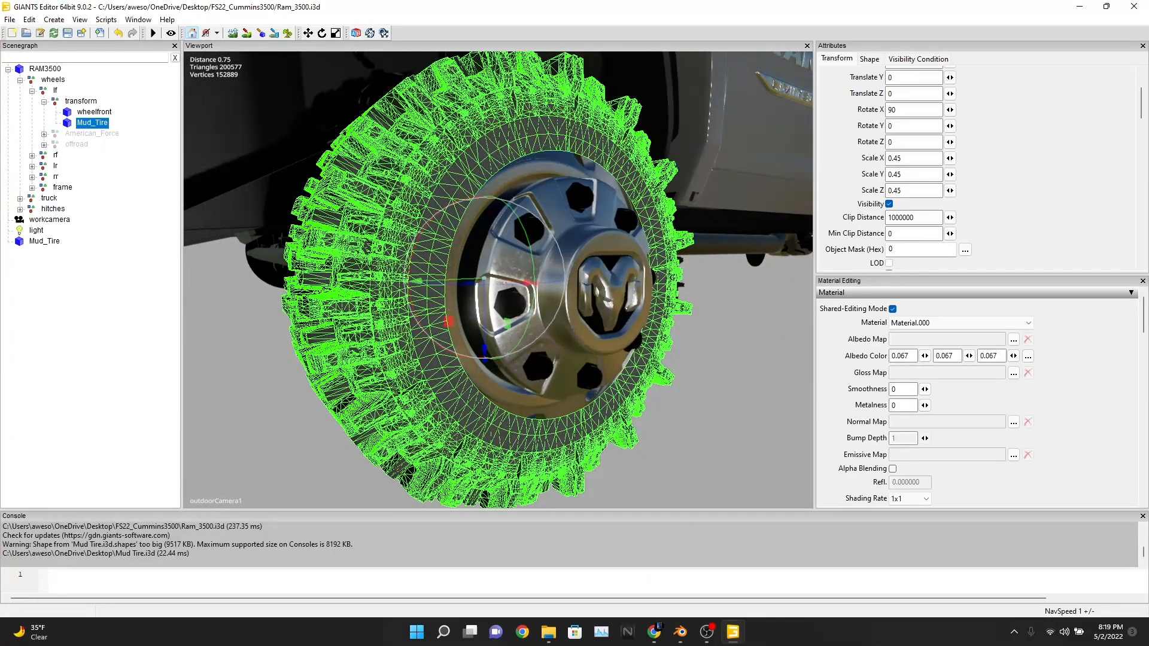
mouse_move(527, 284)
left_mouse_down("alt")
mouse_move(539, 280)
mouse_move(516, 276)
left_mouse_up("alt")
scroll(515, 276, "down", 5)
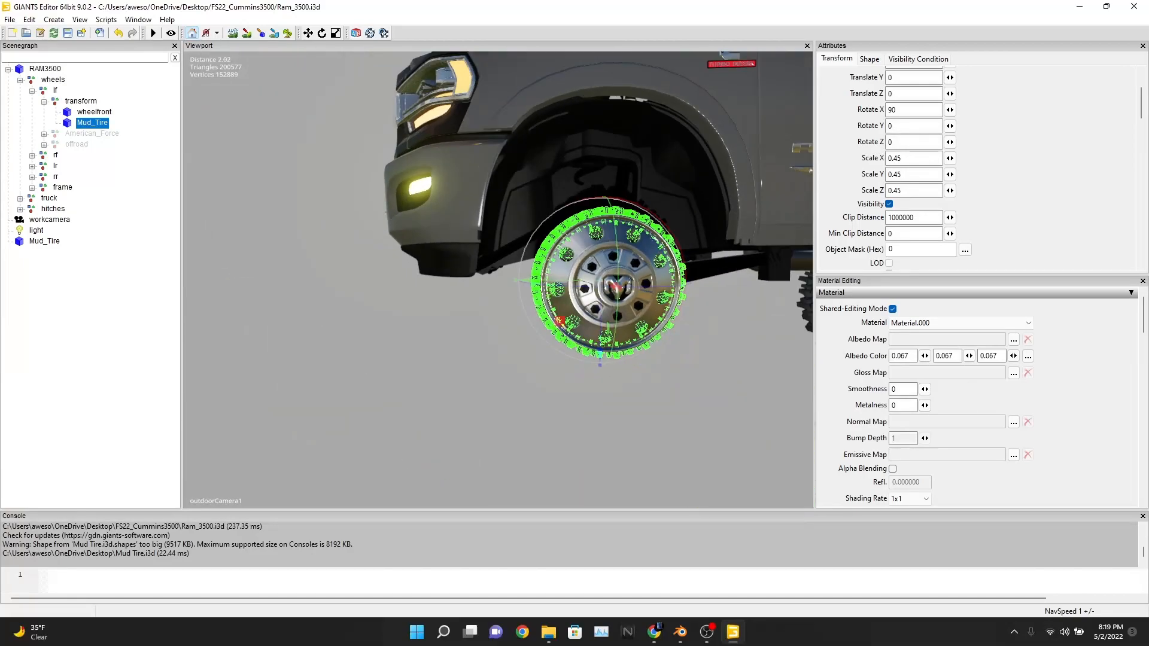
scroll(515, 277, "up", 3)
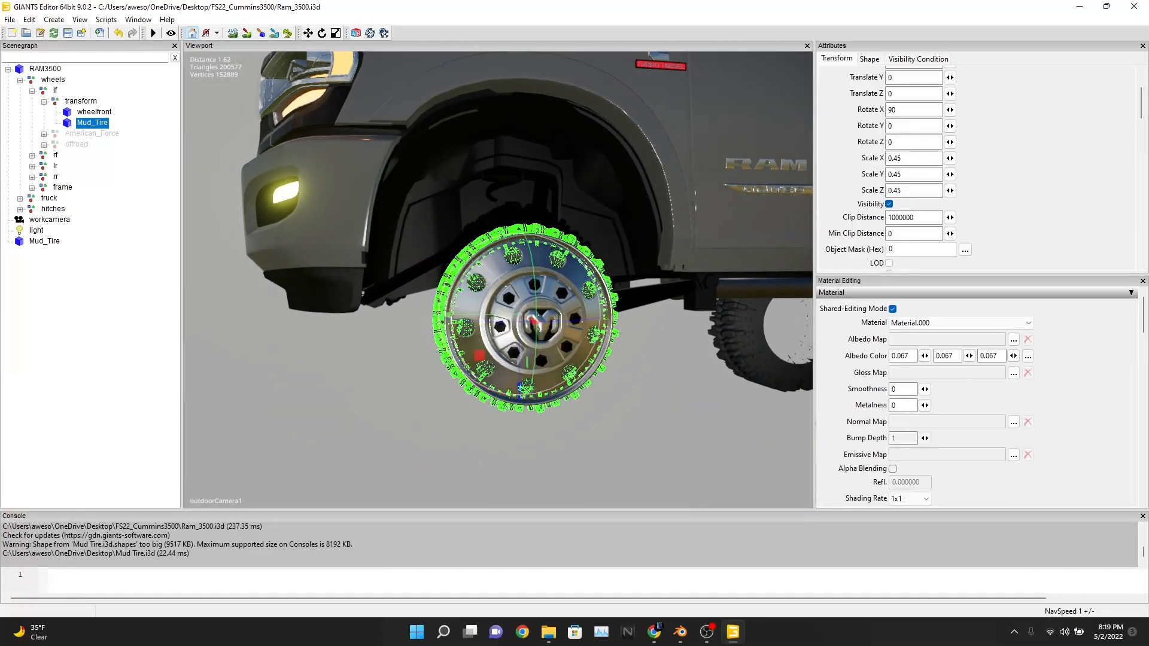
Step: Set the left front Mud_Tire's Scale X, Scale Y and Scale Z to 0.5
left_click_drag(904, 158, 887, 159)
type(".50")
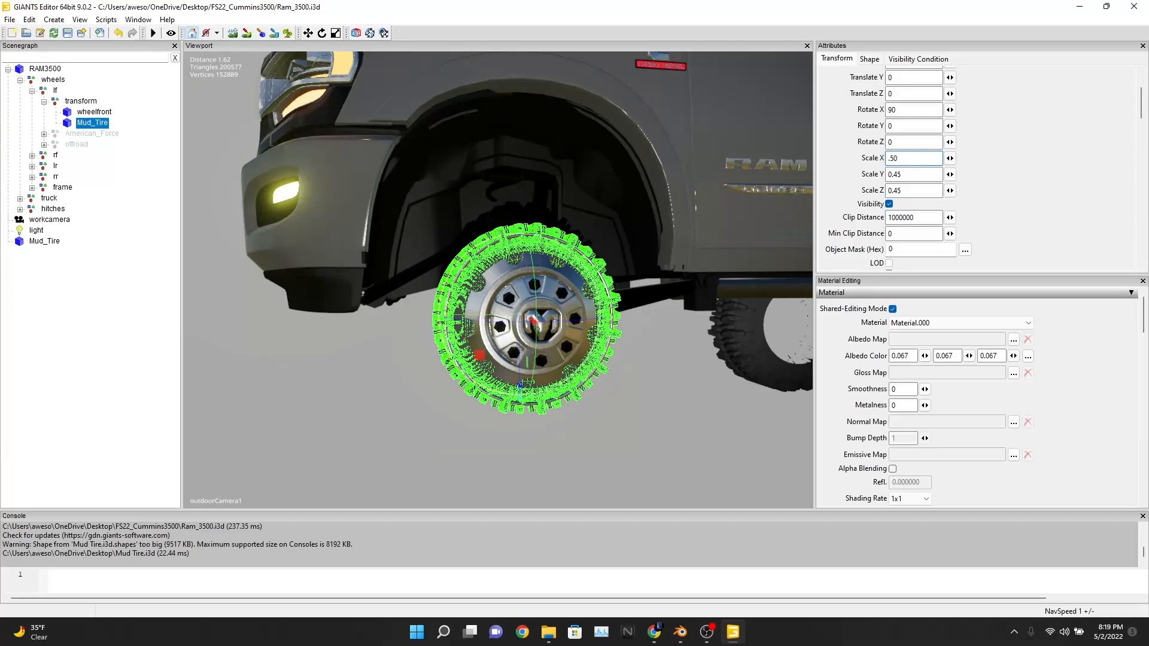
key("Tab")
type(".50")
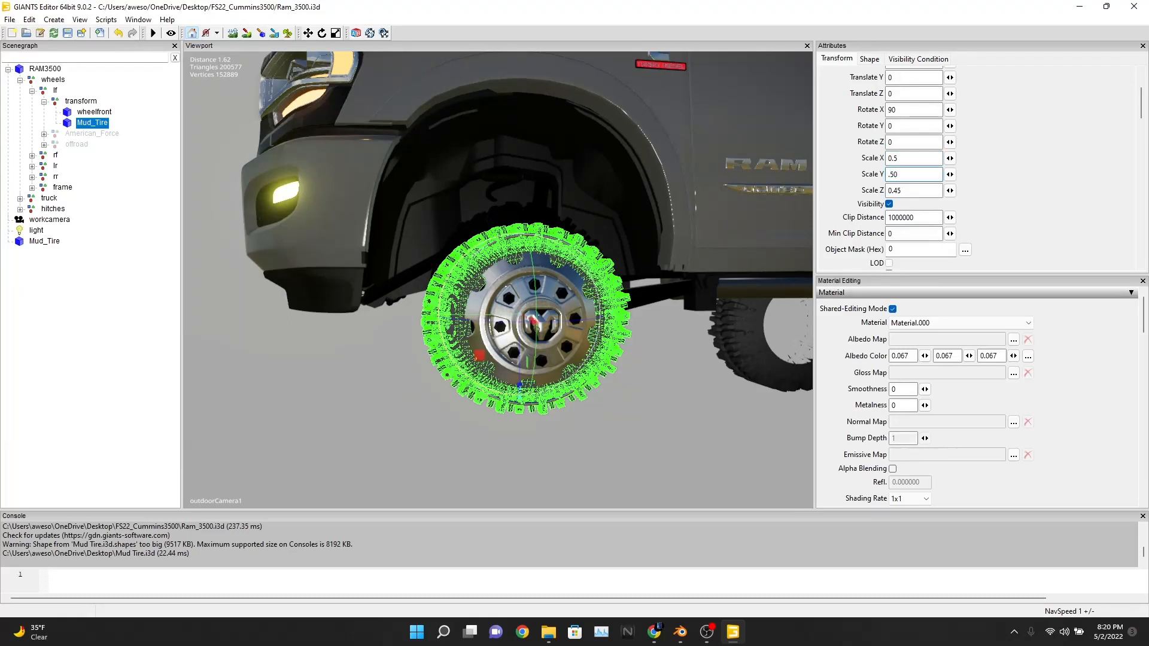
key("Tab")
type(".50")
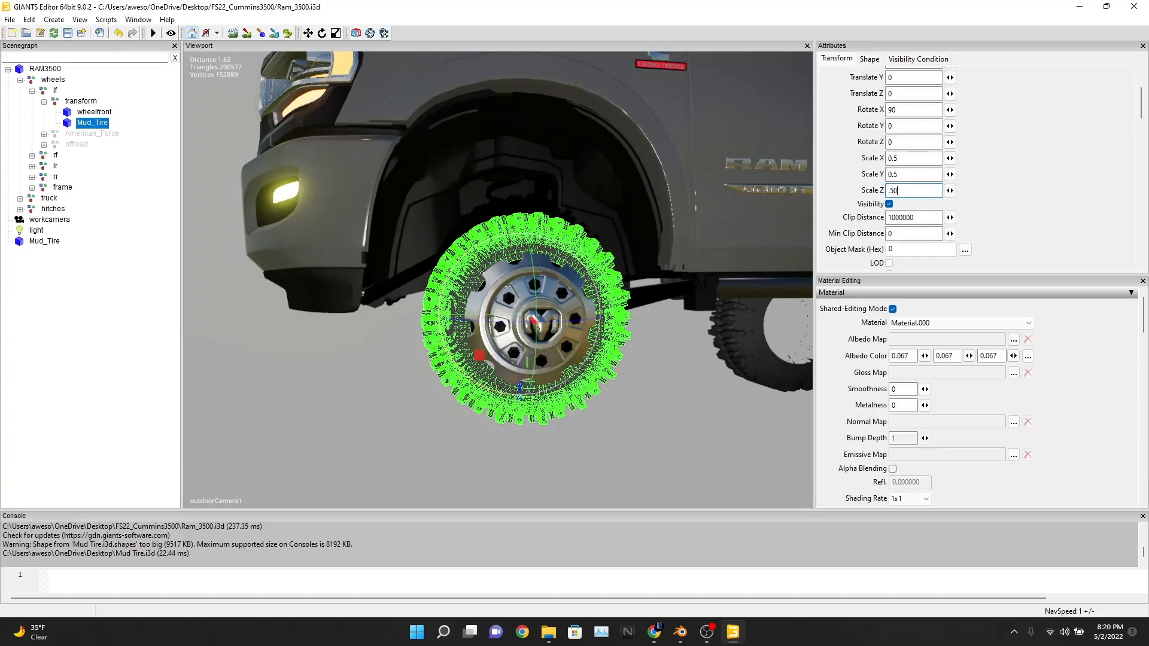
Step: Enlarge the left front Mud_Tire by setting its Scale X, Scale Y and Scale Z to 0.65
scroll(498, 279, "up", 5)
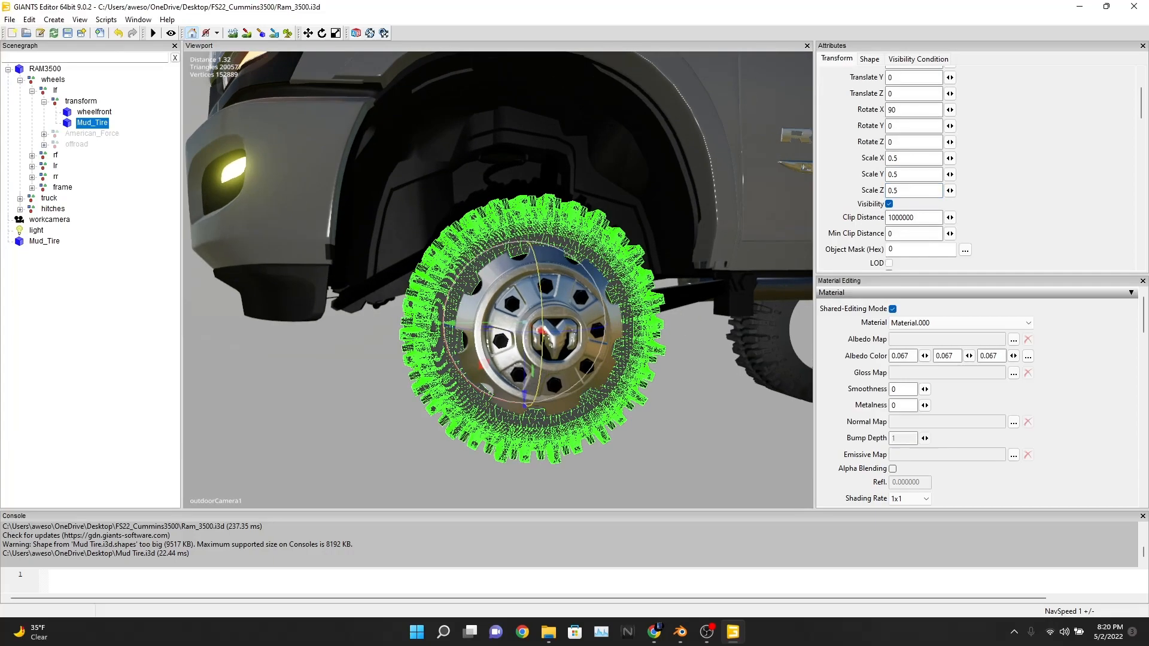
left_click_drag(498, 279, 538, 281, "alt")
scroll(498, 279, "down", 3)
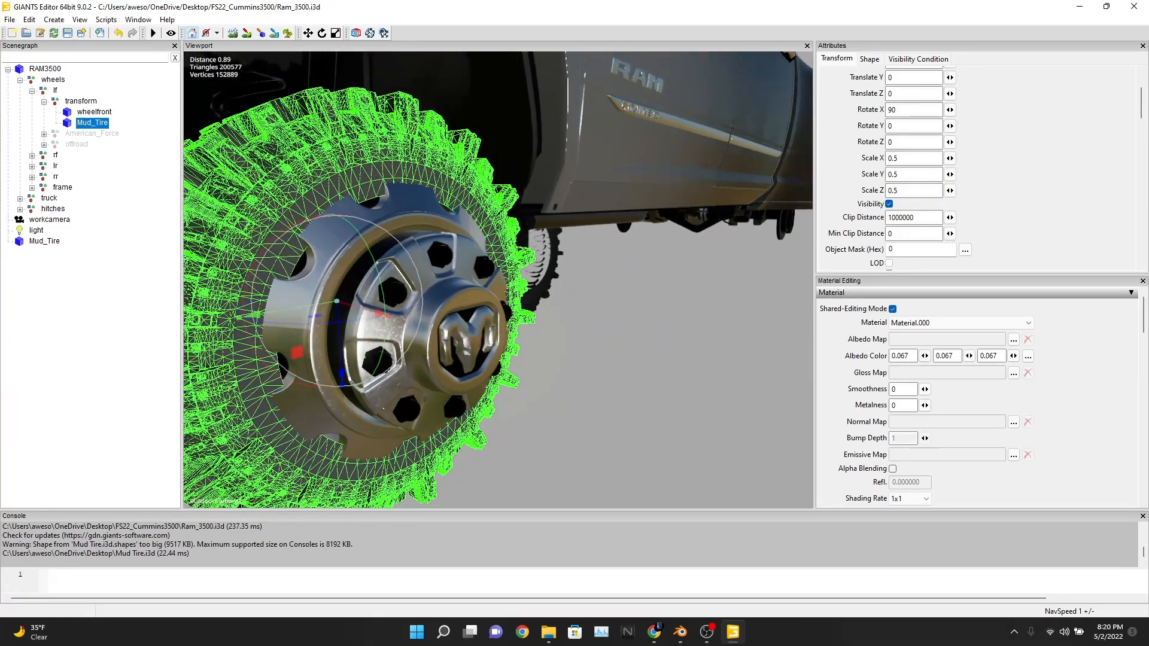
double_click(893, 159)
type(".6")
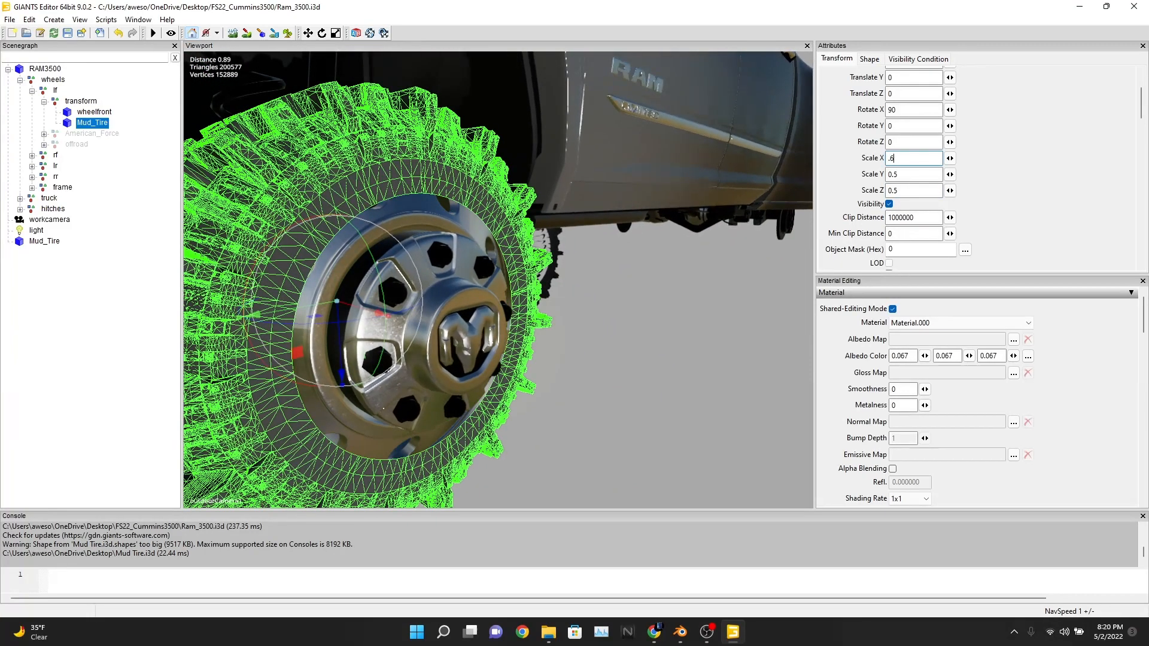
type("5")
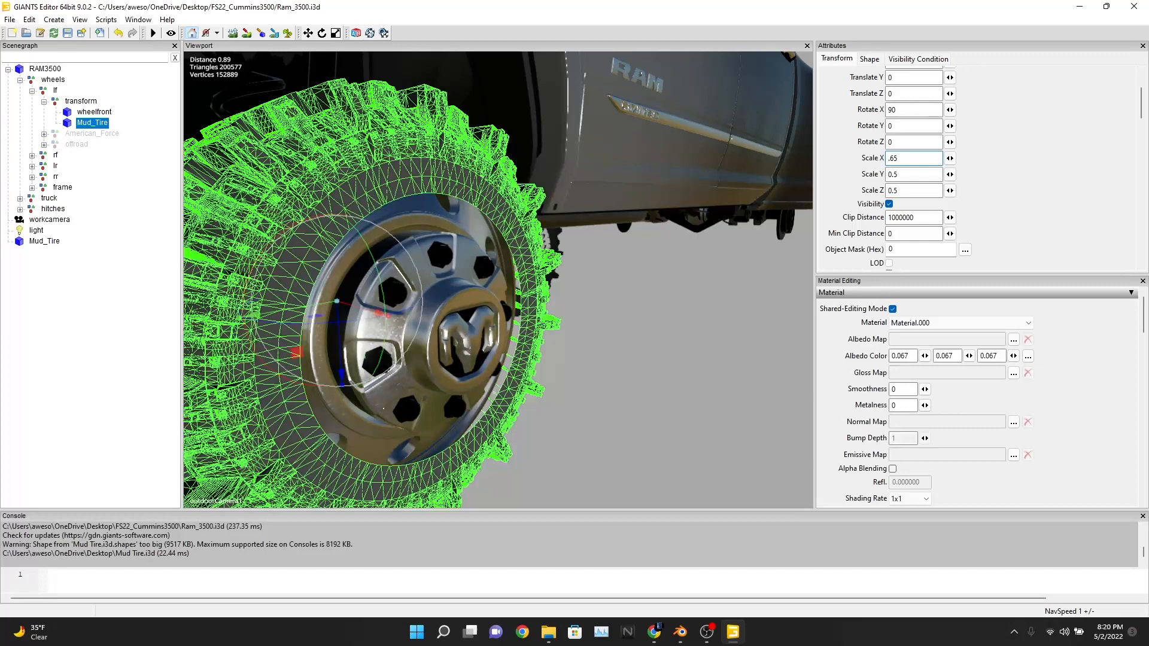
key("Tab")
type(".6")
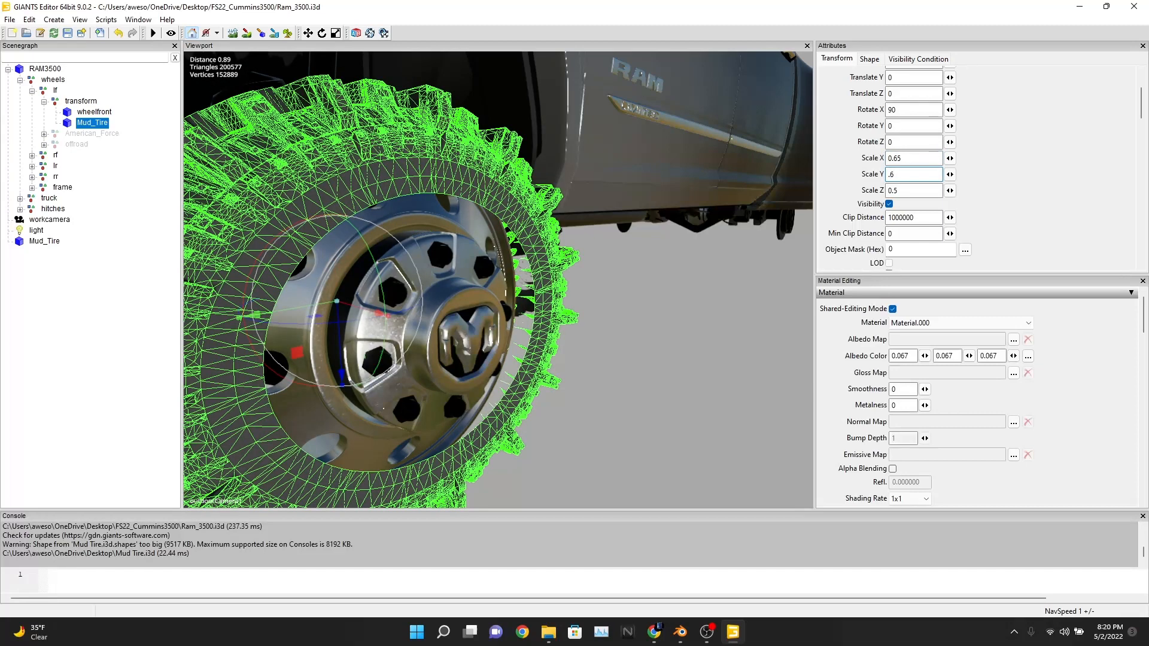
type("5")
key("Tab")
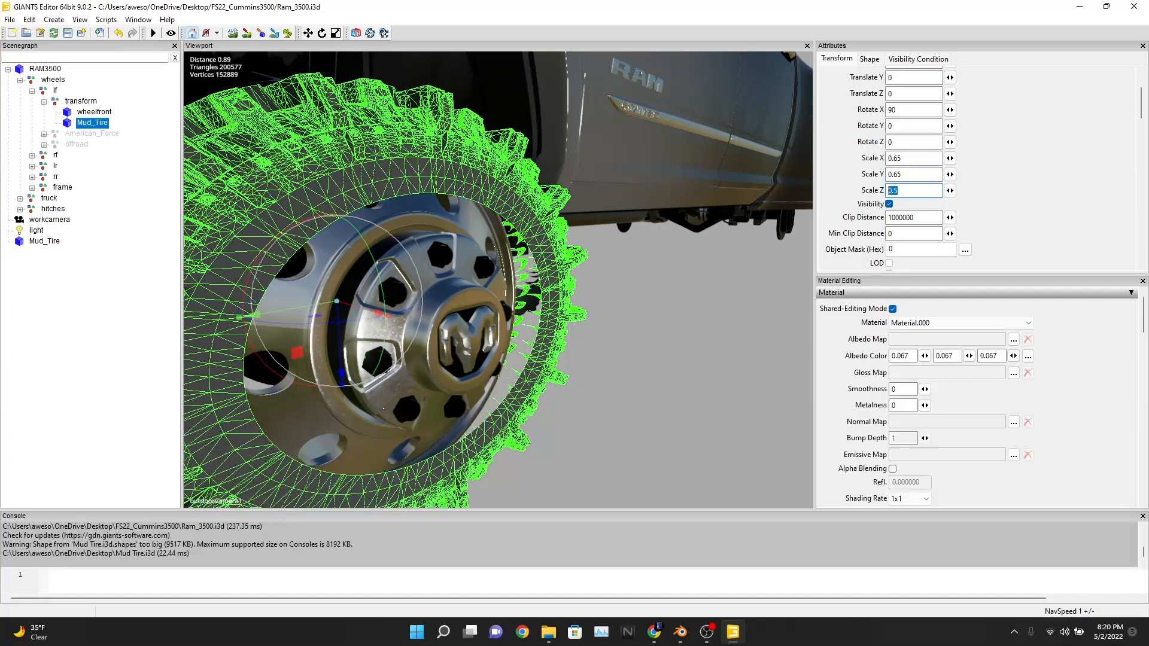
type(".65")
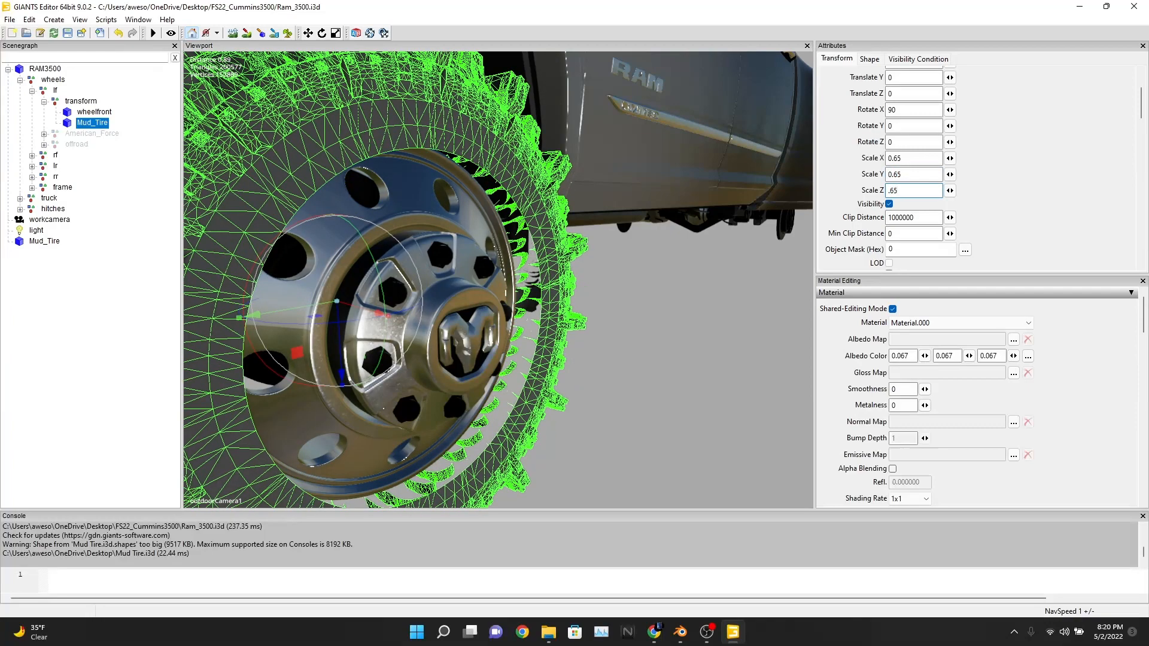
key("Return")
Step: Slide the Mud_Tire inward along the axle onto the left front rim, and set its Scale Y and Scale Z to 0.7
scroll(497, 279, "down", 3)
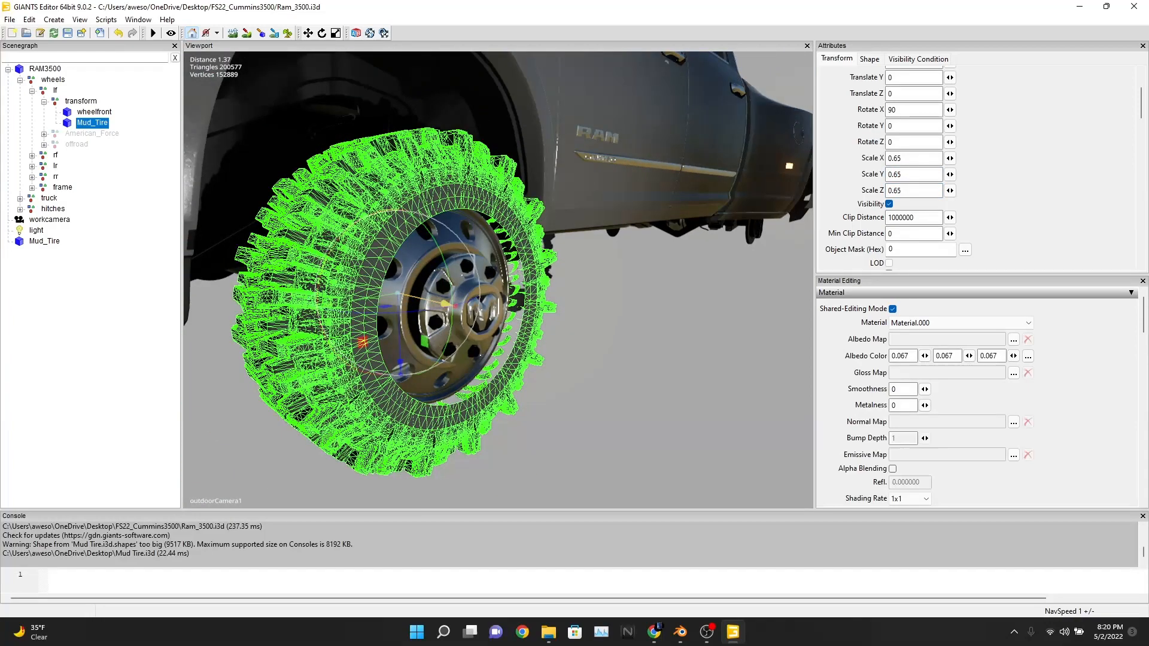
left_click_drag(445, 304, 402, 317)
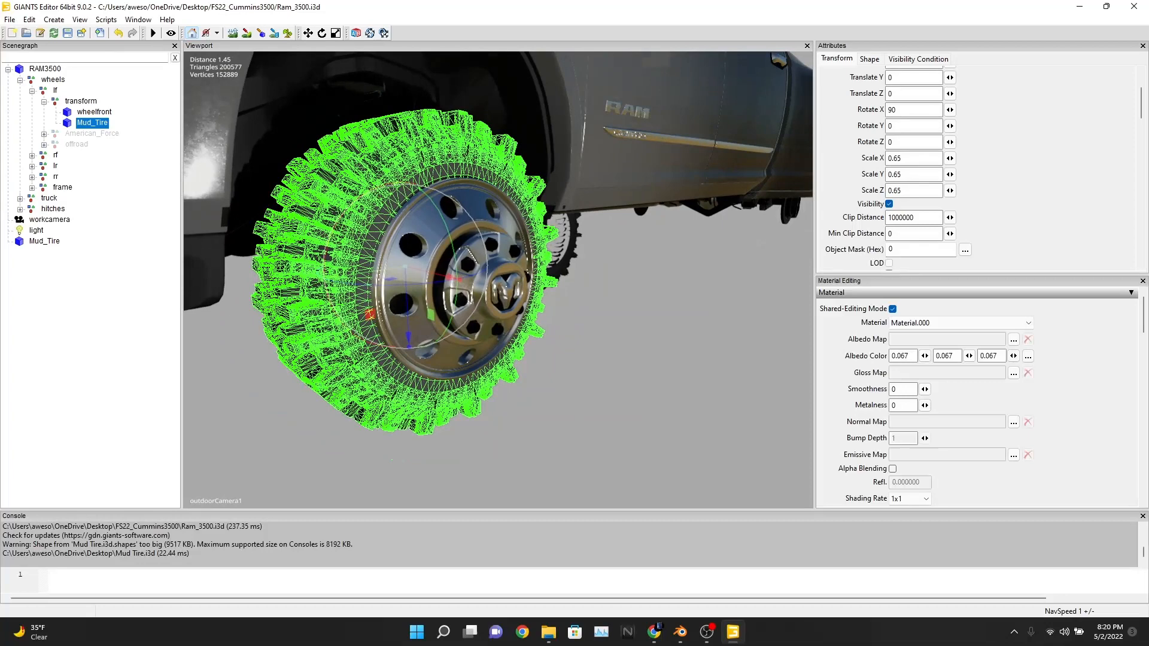
left_click(897, 190)
key("BackSpace")
type("7")
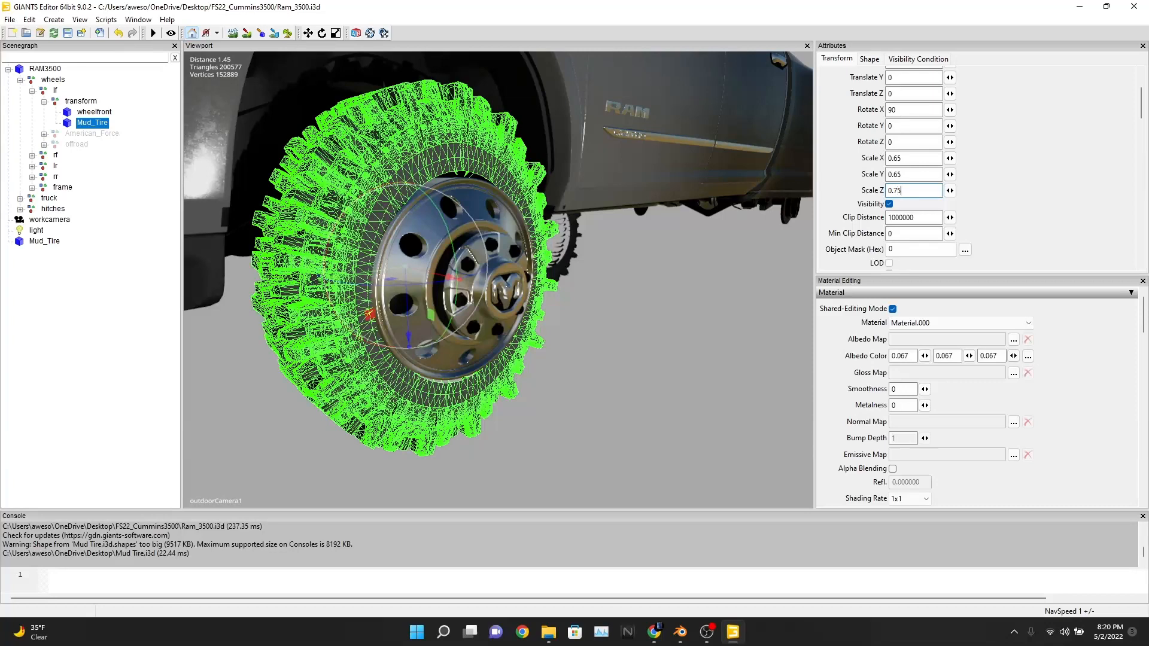
key("BackSpace")
type("0")
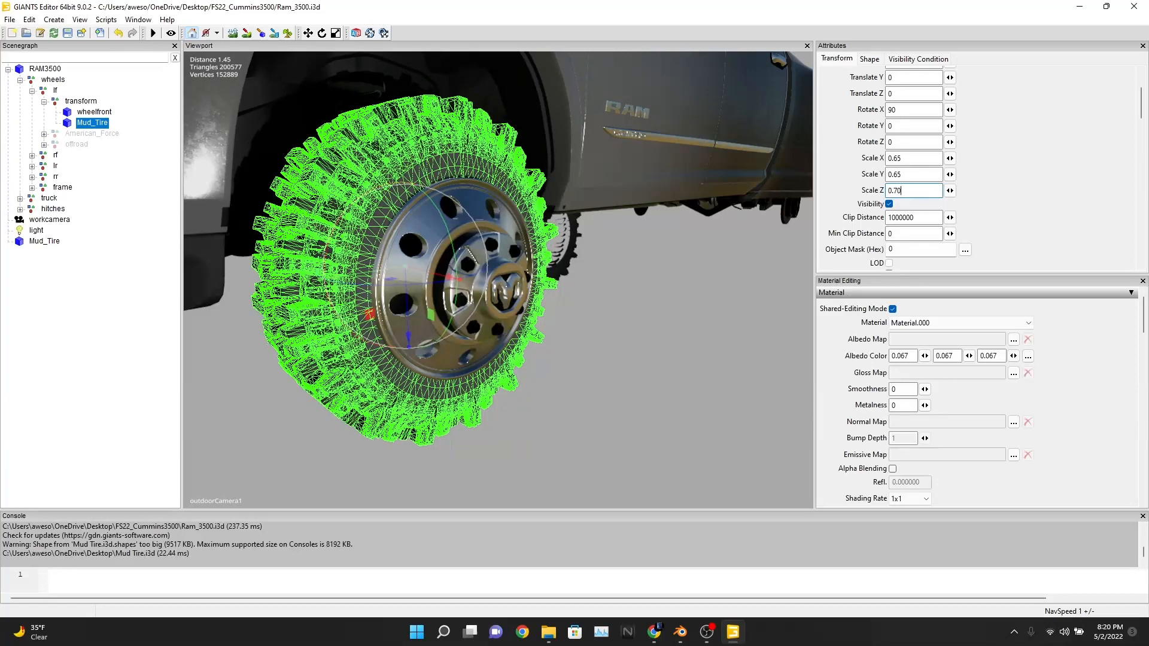
key("shift+Tab")
type("0.")
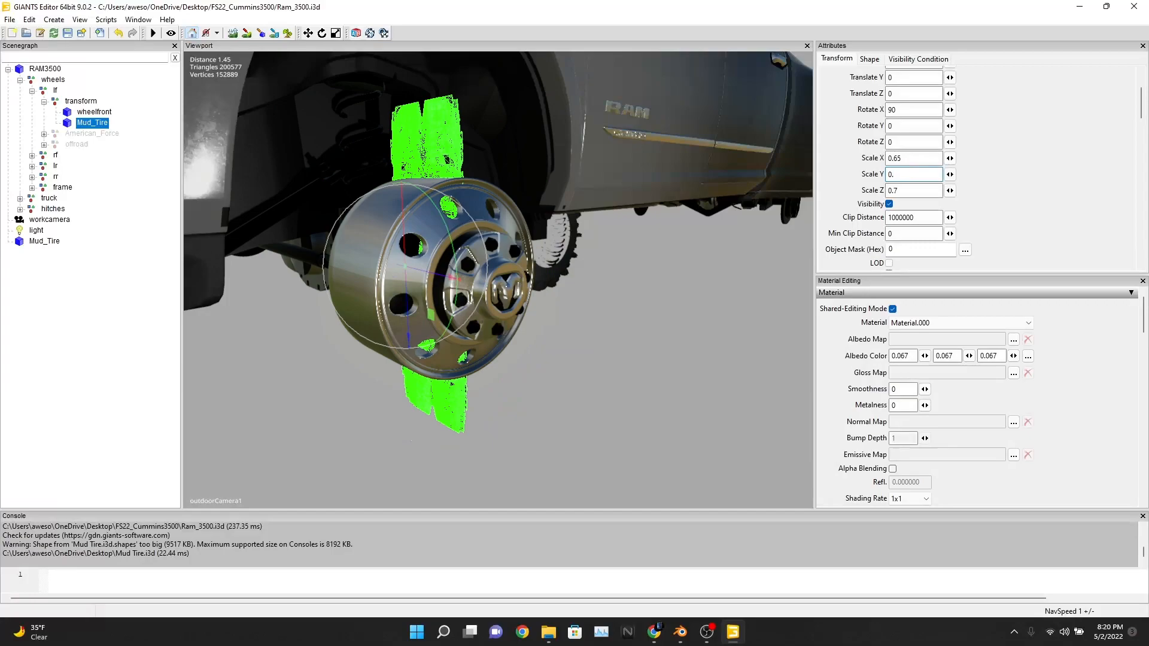
type("70")
key("Return")
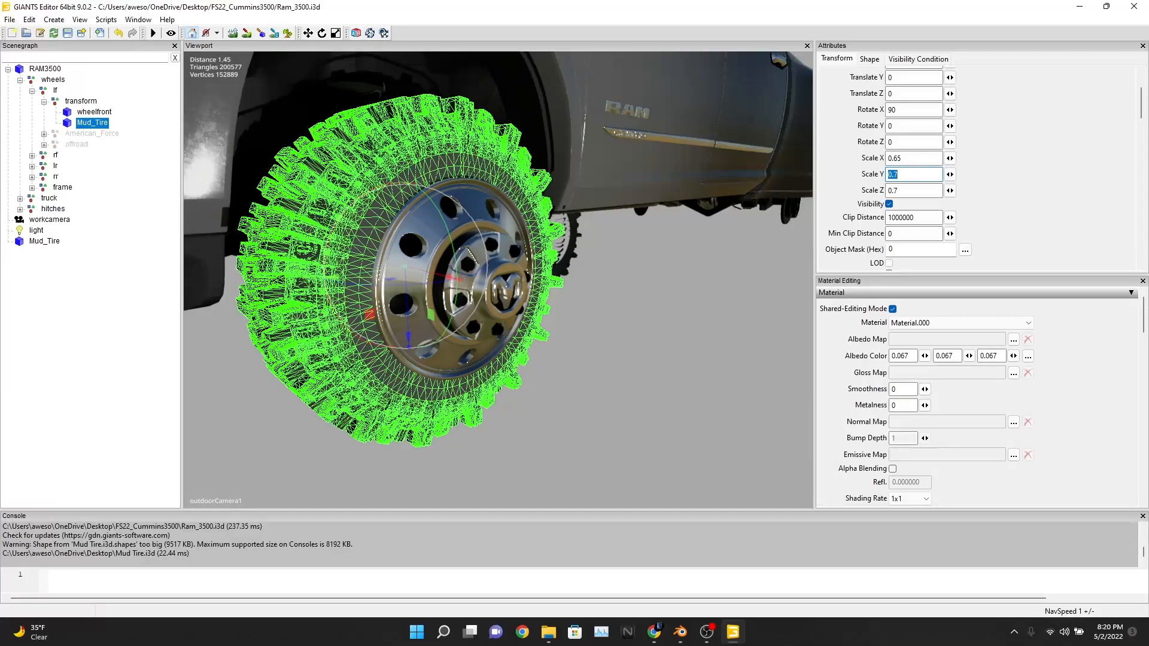
Step: Shift the Mud_Tire slightly outward along the axle and narrow it by setting Scale X to 0.4
key("a")
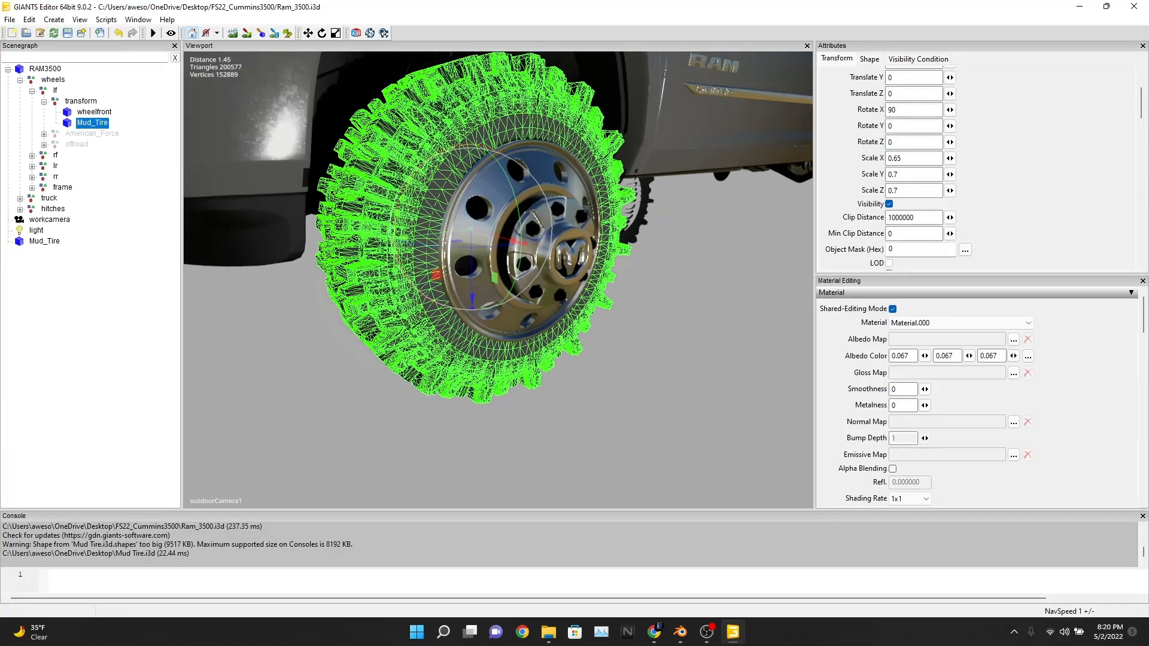
key("a")
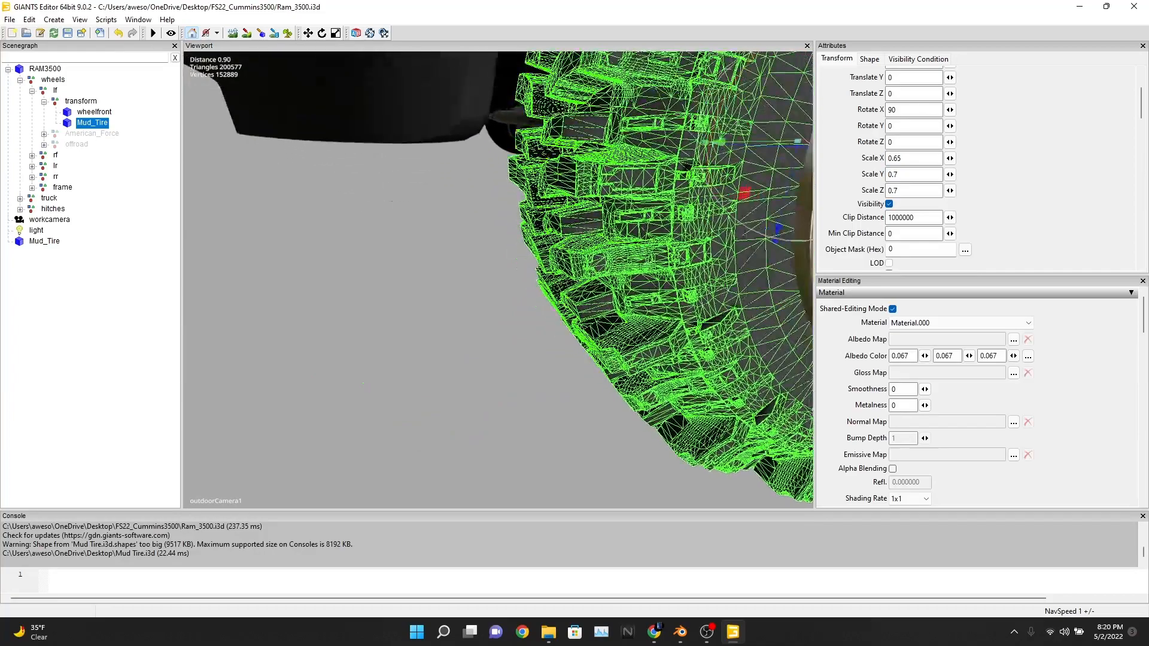
key("d")
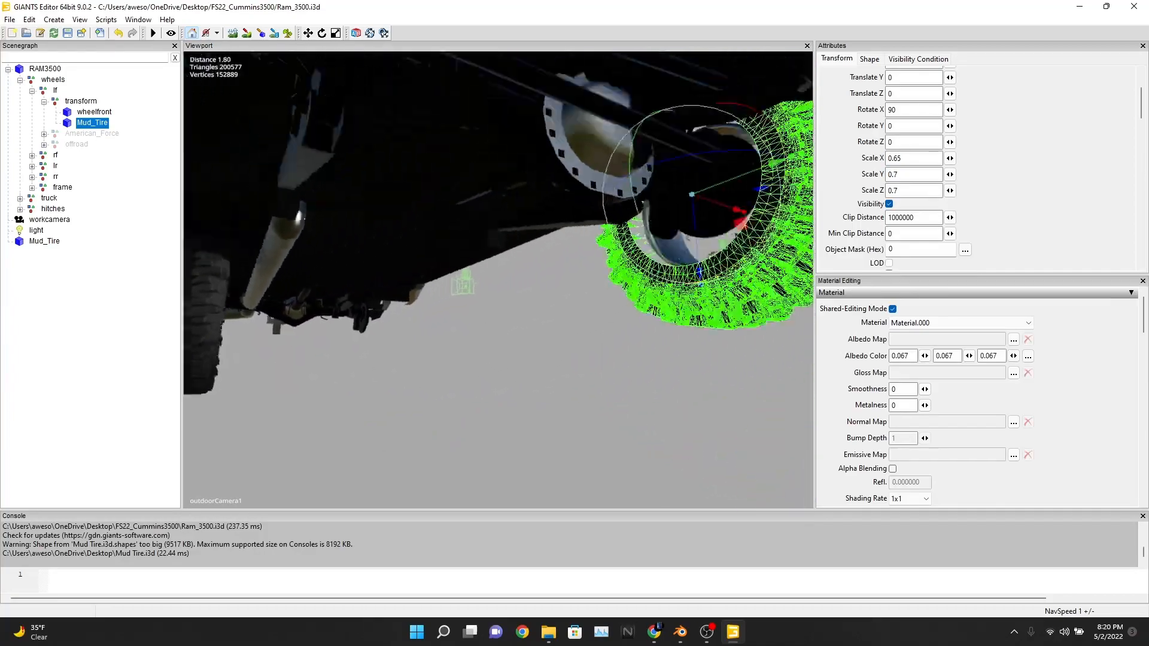
key("w")
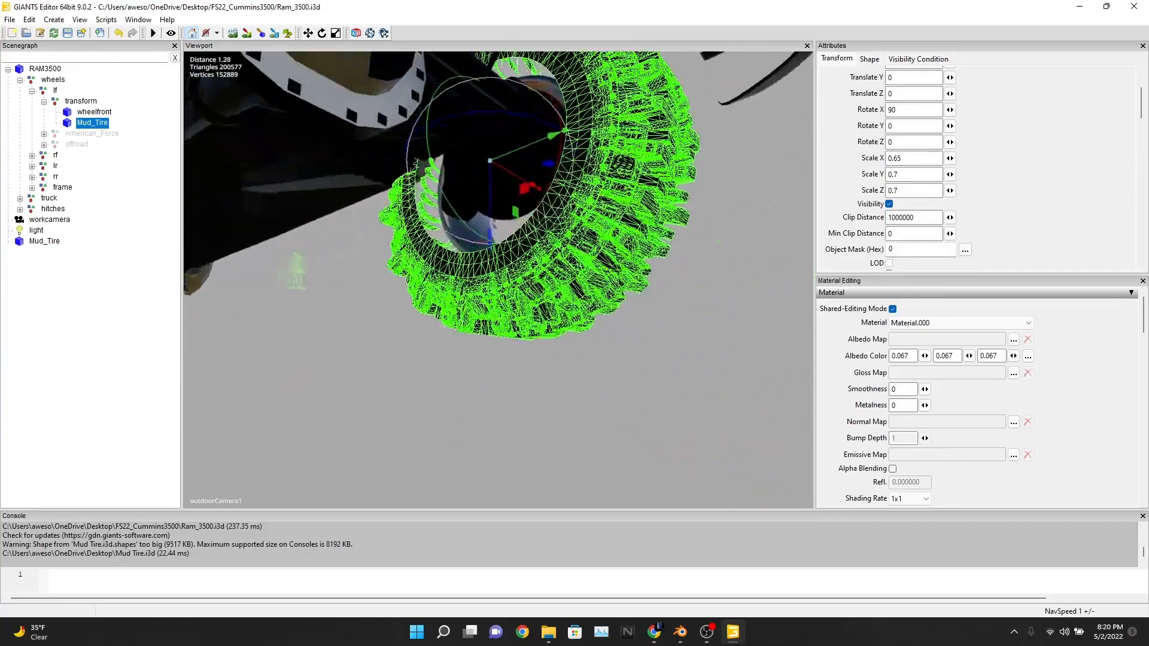
key("s")
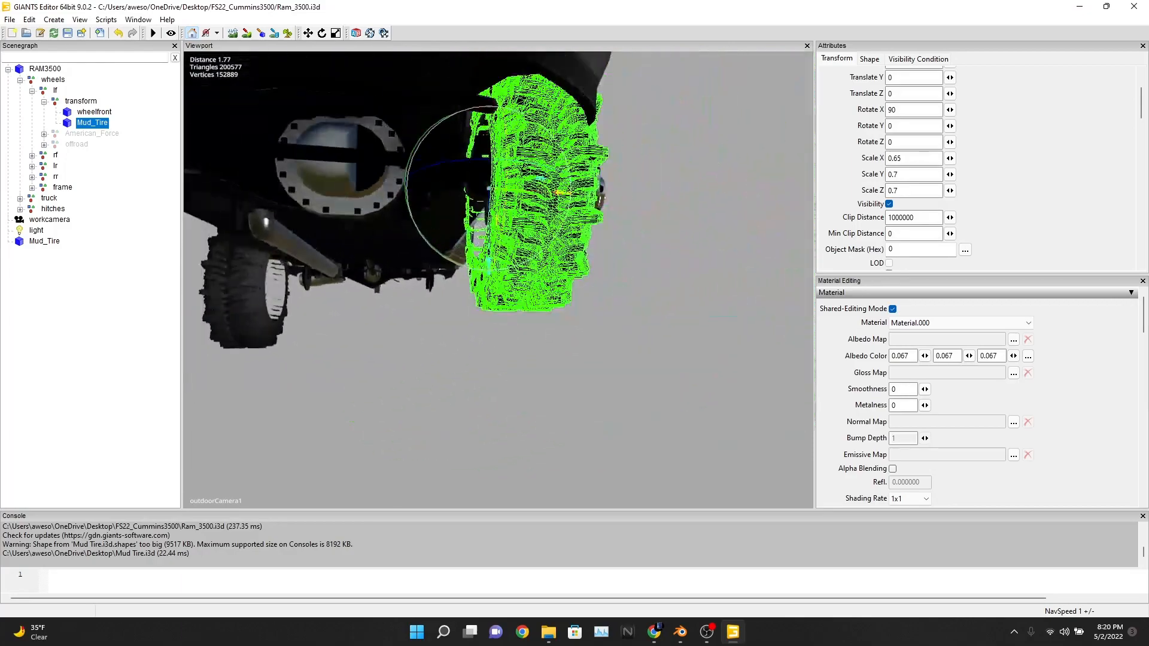
left_click_drag(561, 192, 575, 194)
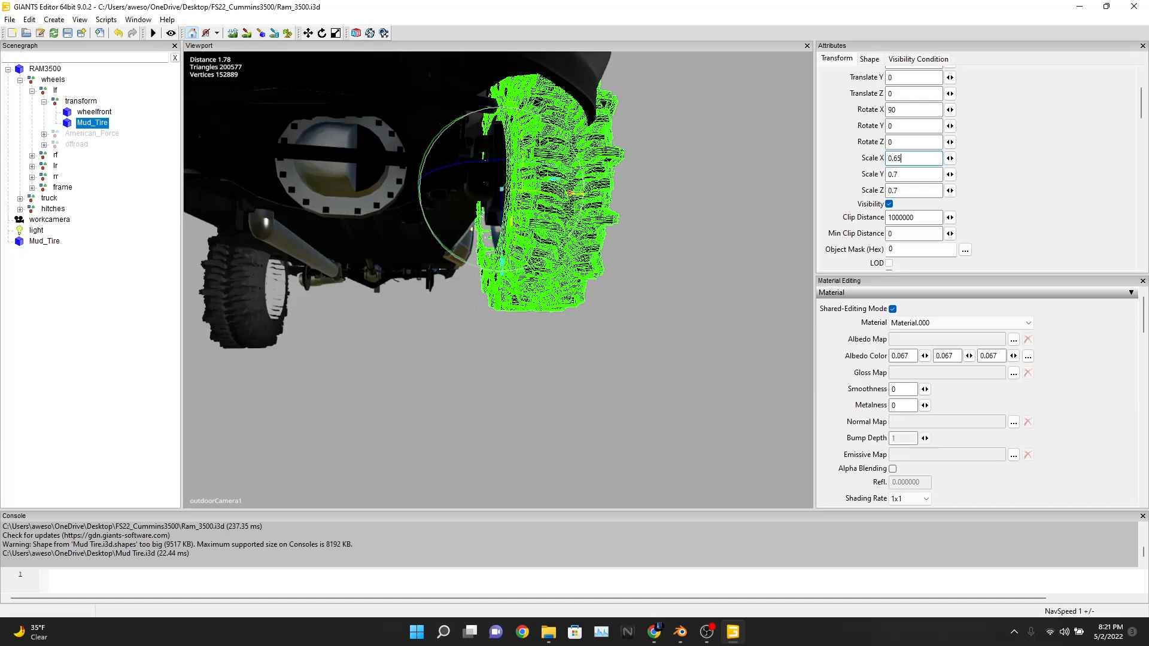
double_click(897, 158)
type(".40")
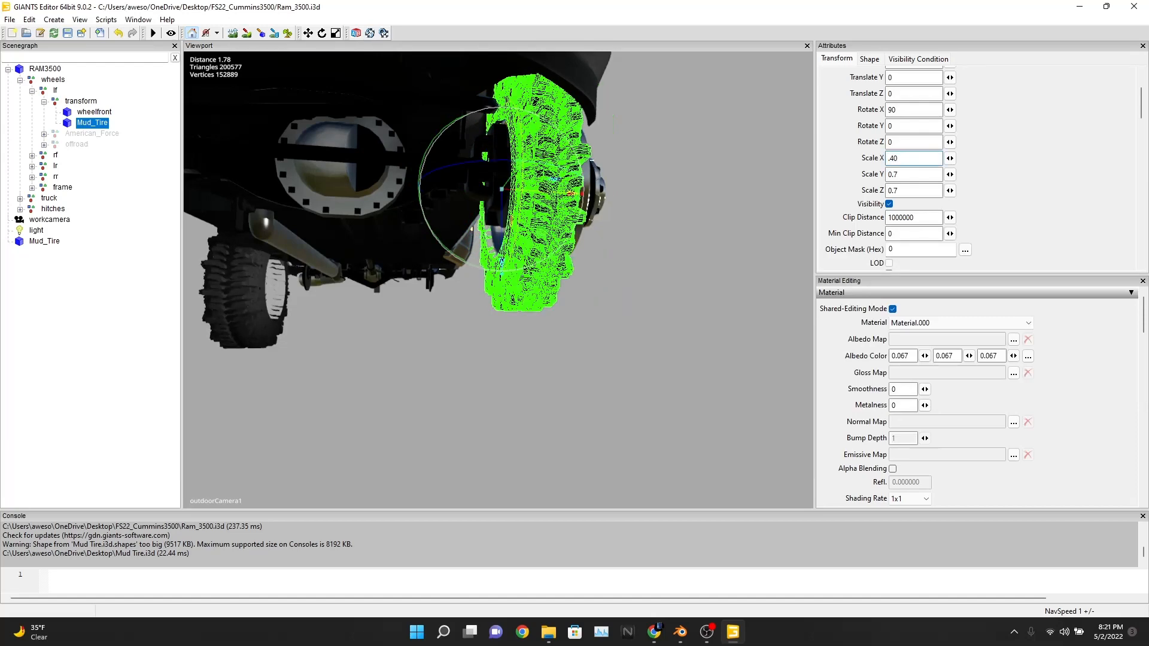
Step: Nudge the narrowed Mud_Tire a little further outward along the axle and check its fit against the rim's inner edge
middle_click_drag(610, 129, 505, 231, "alt")
scroll(505, 230, "up", 4)
left_click_drag(505, 230, 610, 242, "alt")
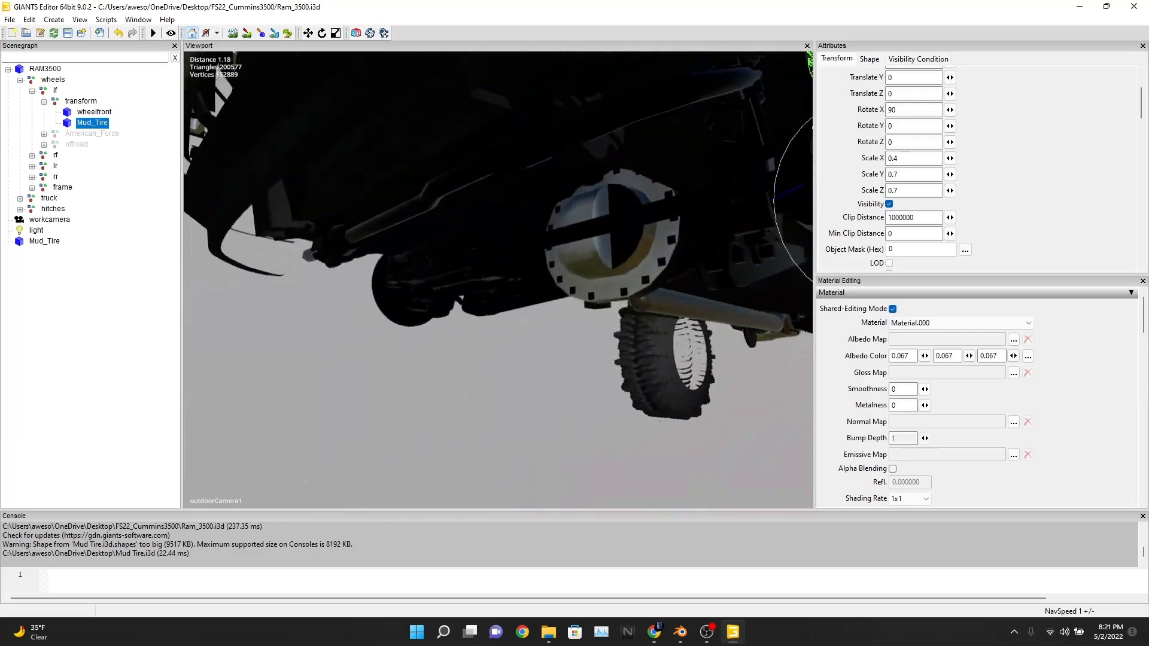
scroll(611, 242, "down", 4)
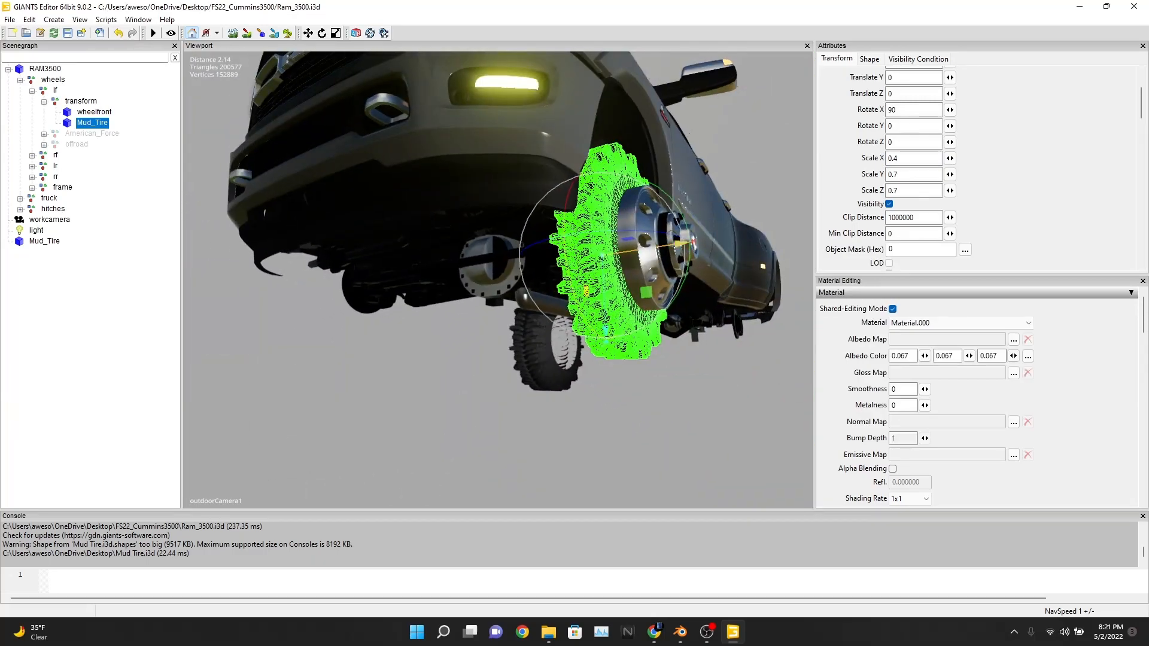
left_click_drag(681, 243, 694, 242)
scroll(748, 248, "up", 4)
middle_click_drag(688, 254, 479, 269, "alt")
scroll(717, 258, "up", 1)
left_click_drag(478, 269, 550, 257, "alt")
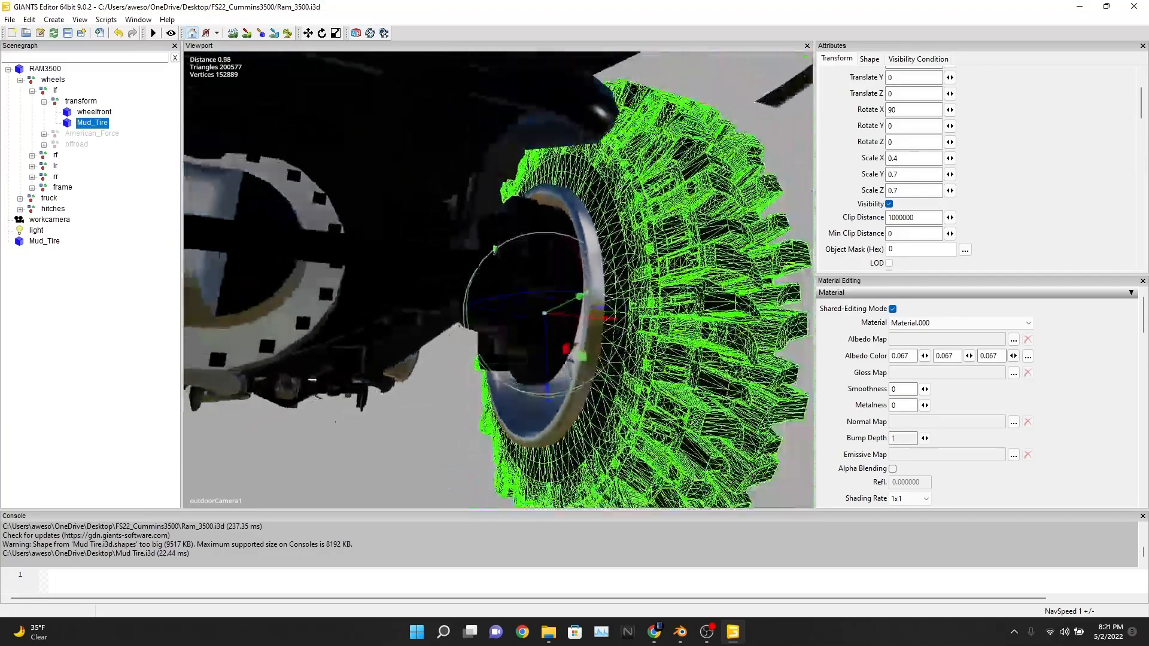
Step: Widen the left front Mud_Tire by setting Scale X to 0.5, and adjust its position along the axle on the rim
left_click(914, 158)
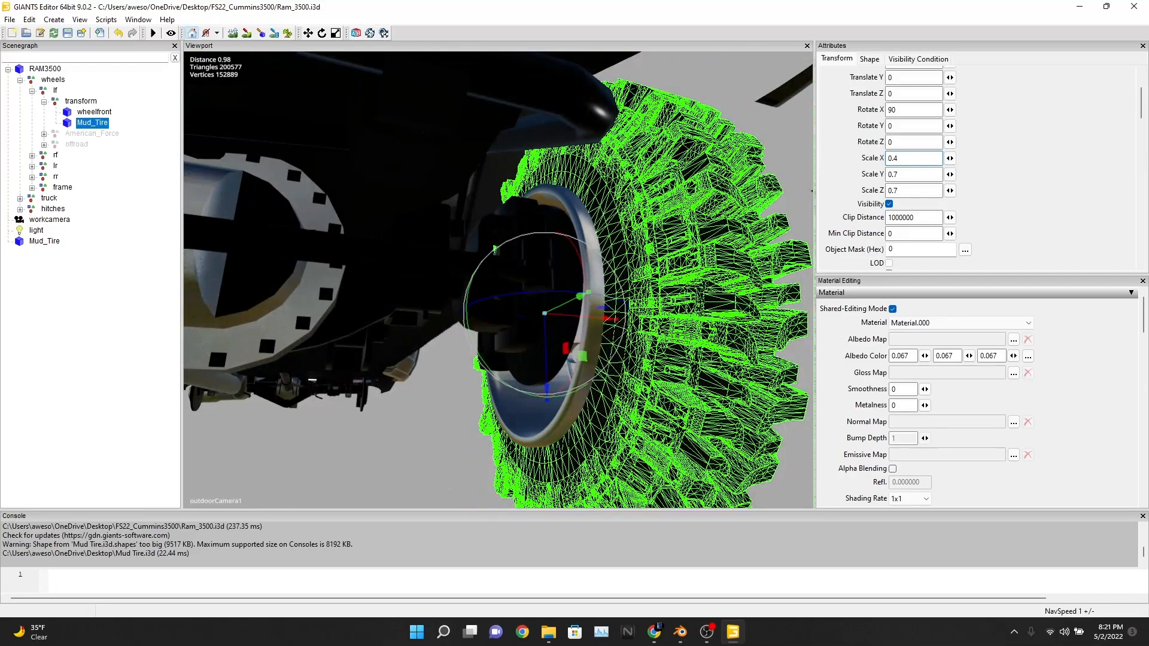
key("BackSpace")
type("5")
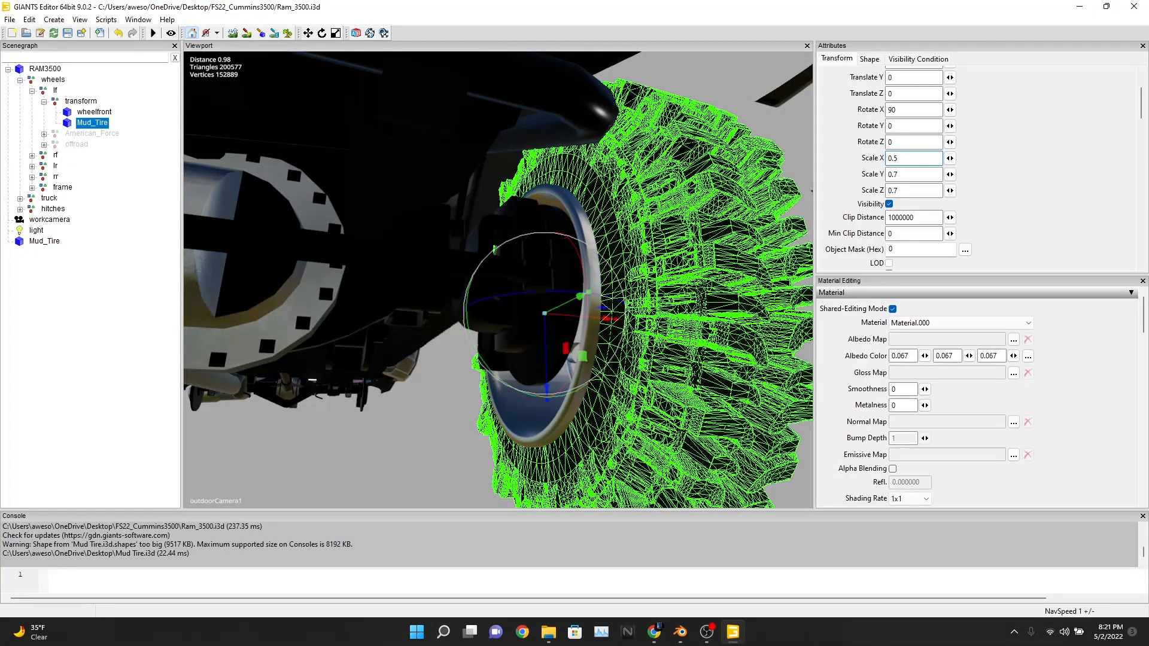
left_click_drag(607, 319, 688, 299)
scroll(598, 317, "down", 5)
scroll(652, 302, "up", 4)
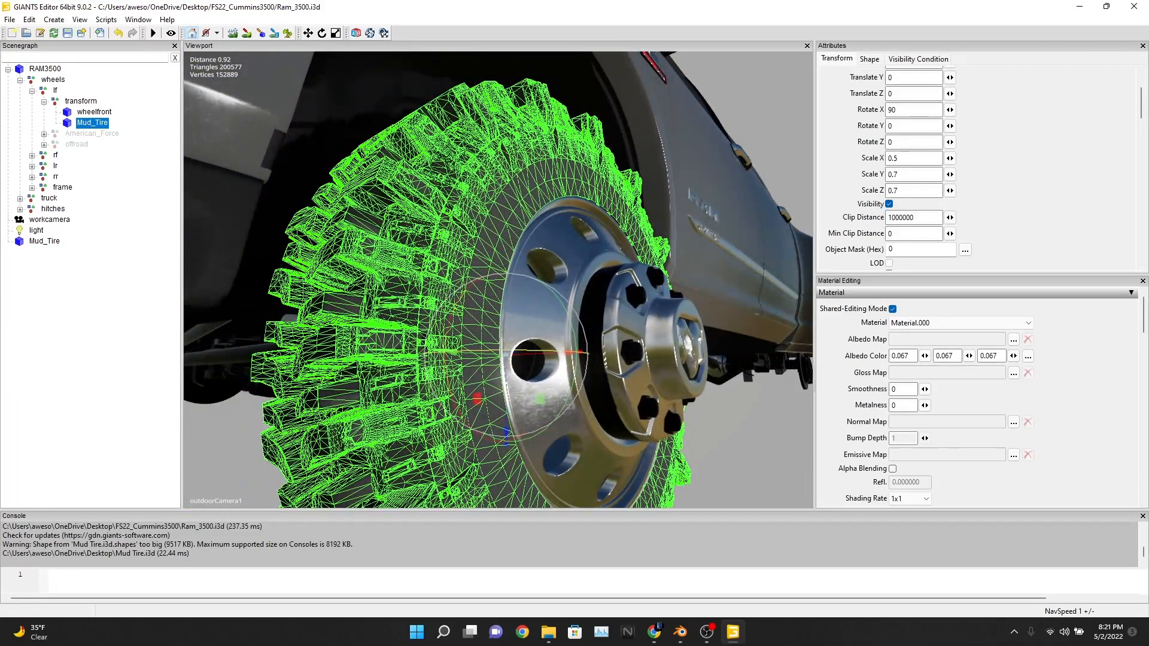
left_click_drag(571, 352, 740, 328)
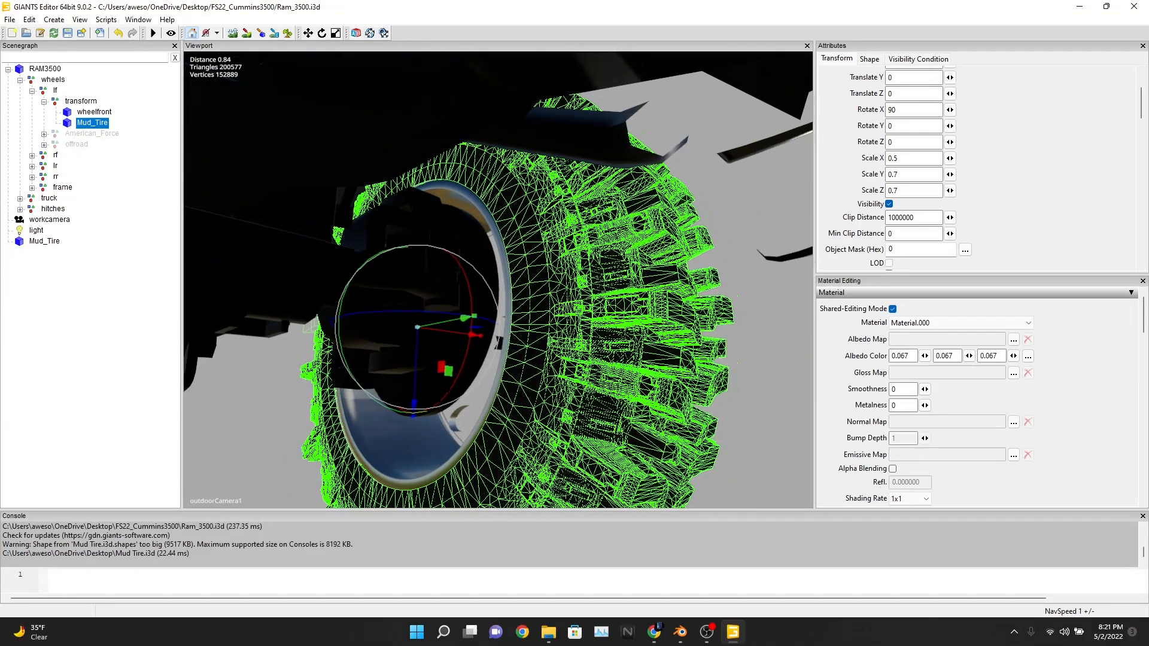
Step: Narrow the Mud_Tire slightly by setting Scale X to 0.49, and check its fit around the rim
left_click(902, 159)
key("BackSpace")
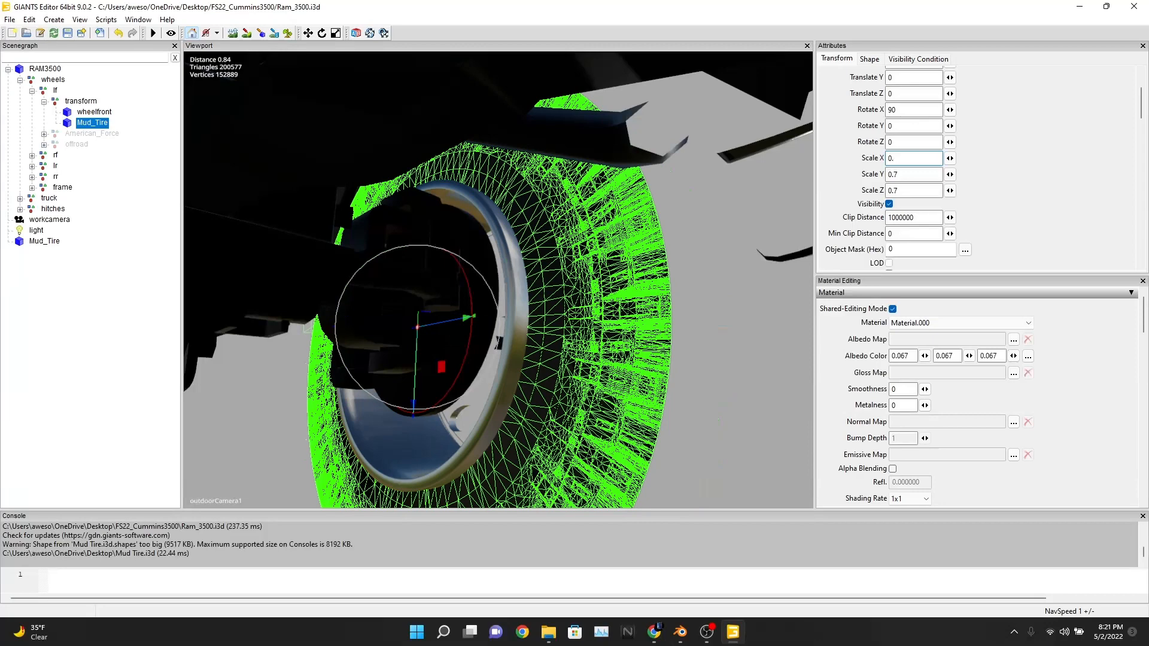
type("49")
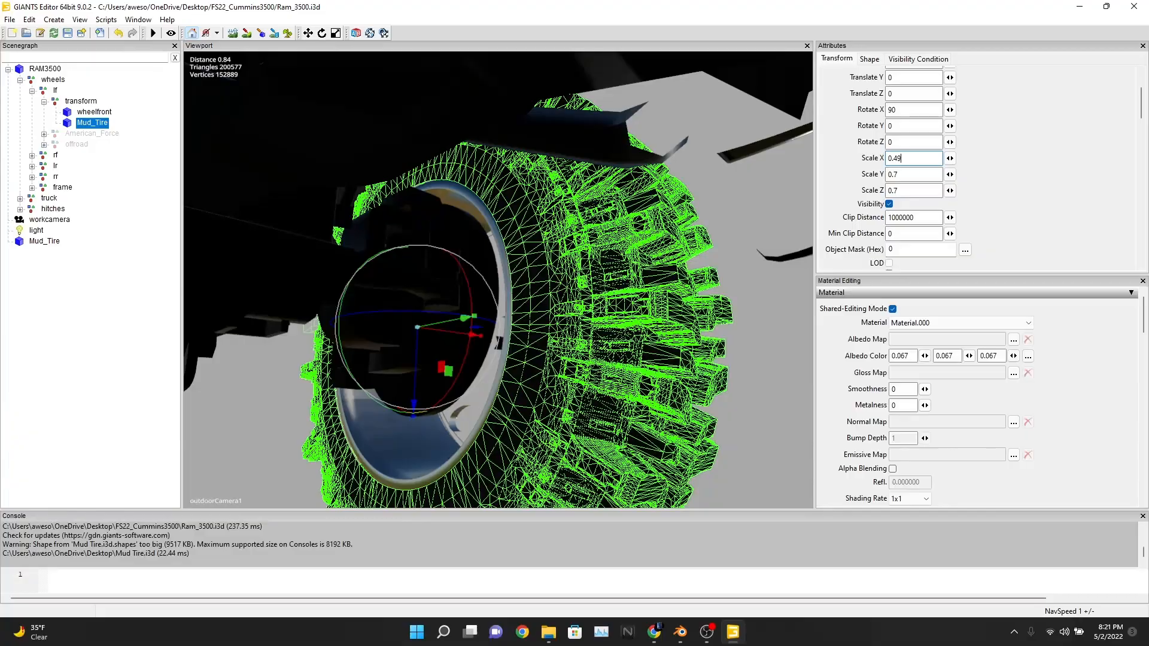
key("Return")
left_click_drag(498, 279, 574, 279, "alt")
scroll(497, 280, "up", 4)
scroll(498, 279, "down", 4)
scroll(498, 279, "up", 3)
scroll(498, 280, "down", 3)
left_click_drag(498, 279, 574, 263, "alt")
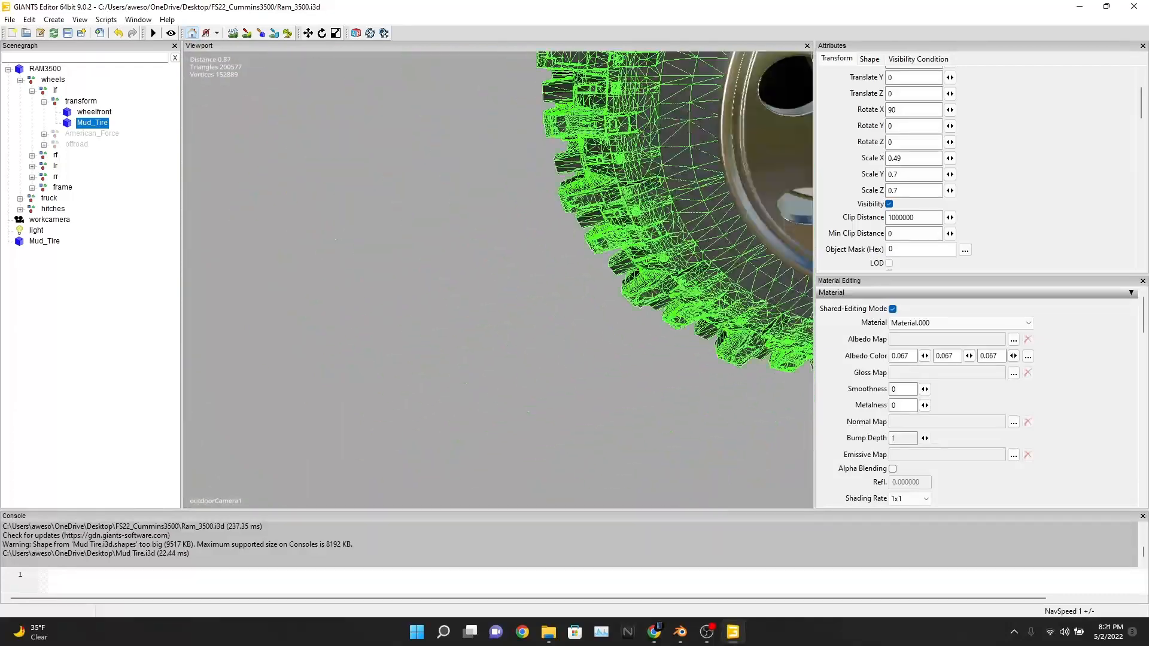
middle_click_drag(598, 239, 425, 371, "alt")
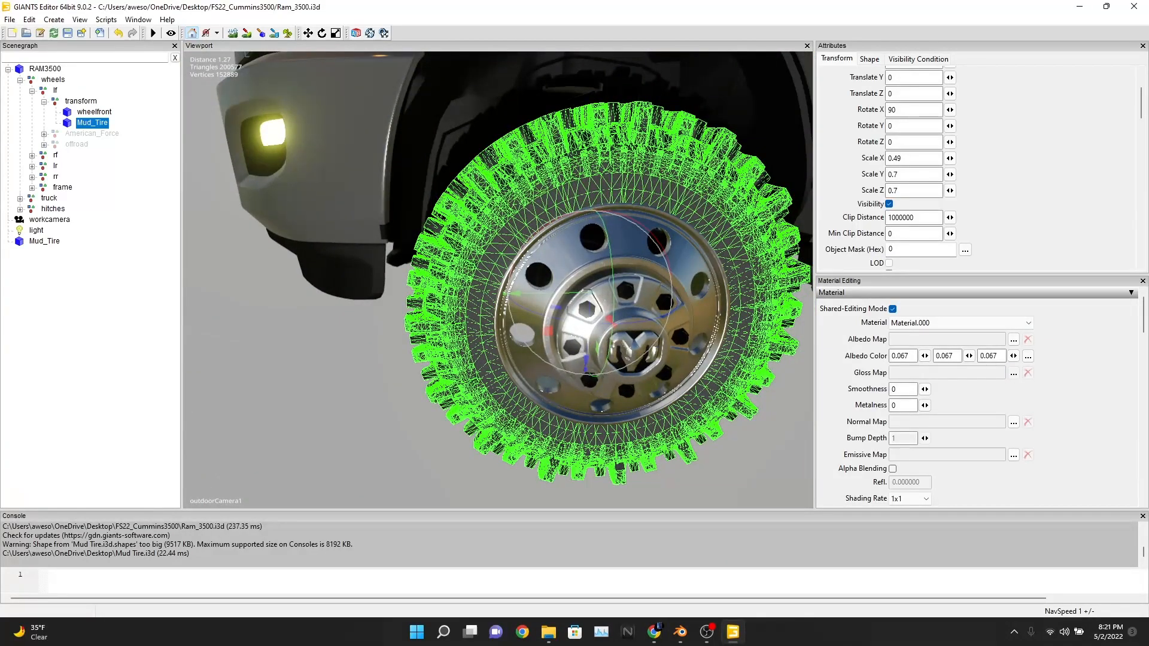
Step: Assign gen_dirt_1.dds from the FS22_Cummins3500/new_shaders folder as the gloss map of the Mud_Tire material
left_click(1013, 373)
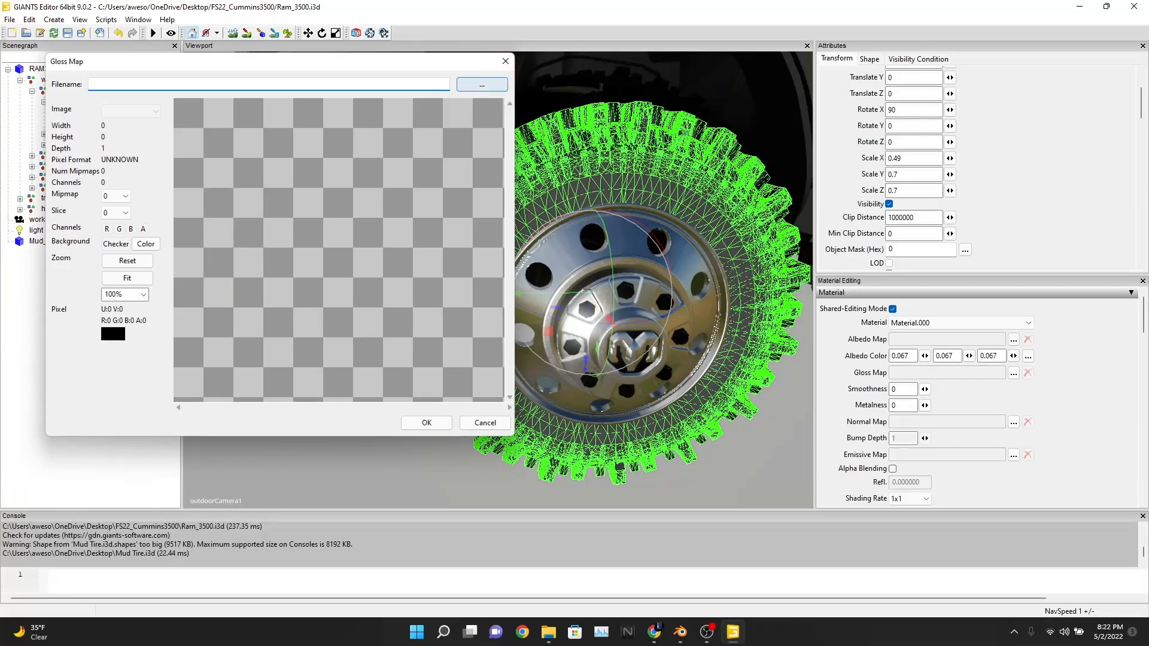
left_click(482, 85)
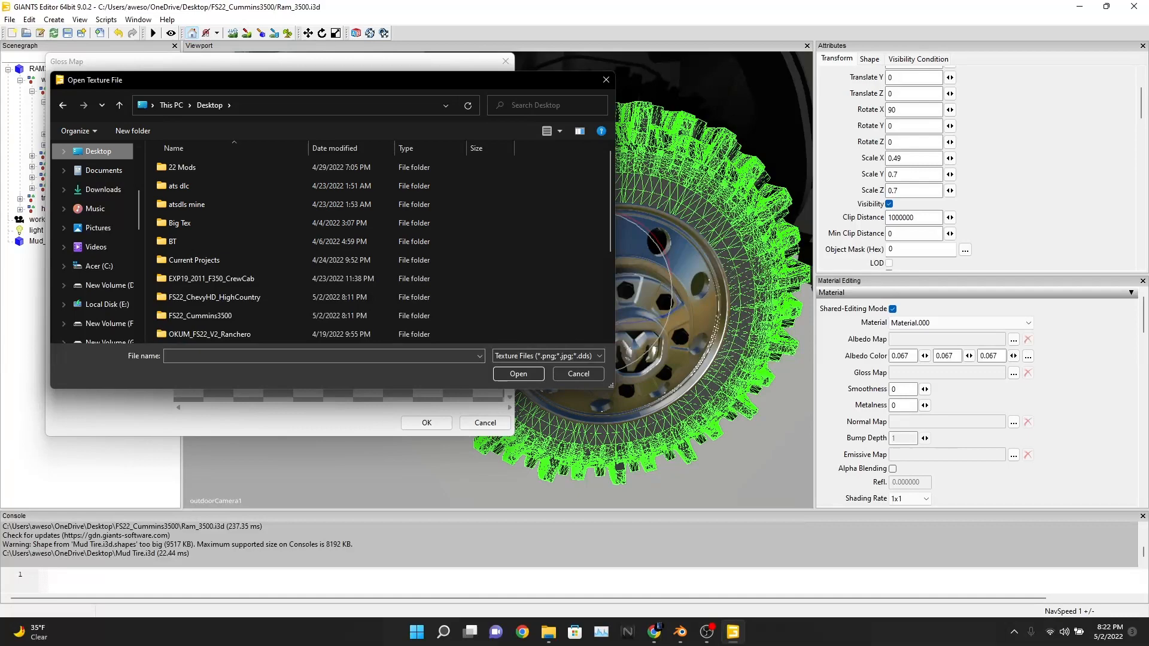
scroll(240, 224, "down", 3)
left_click(239, 224)
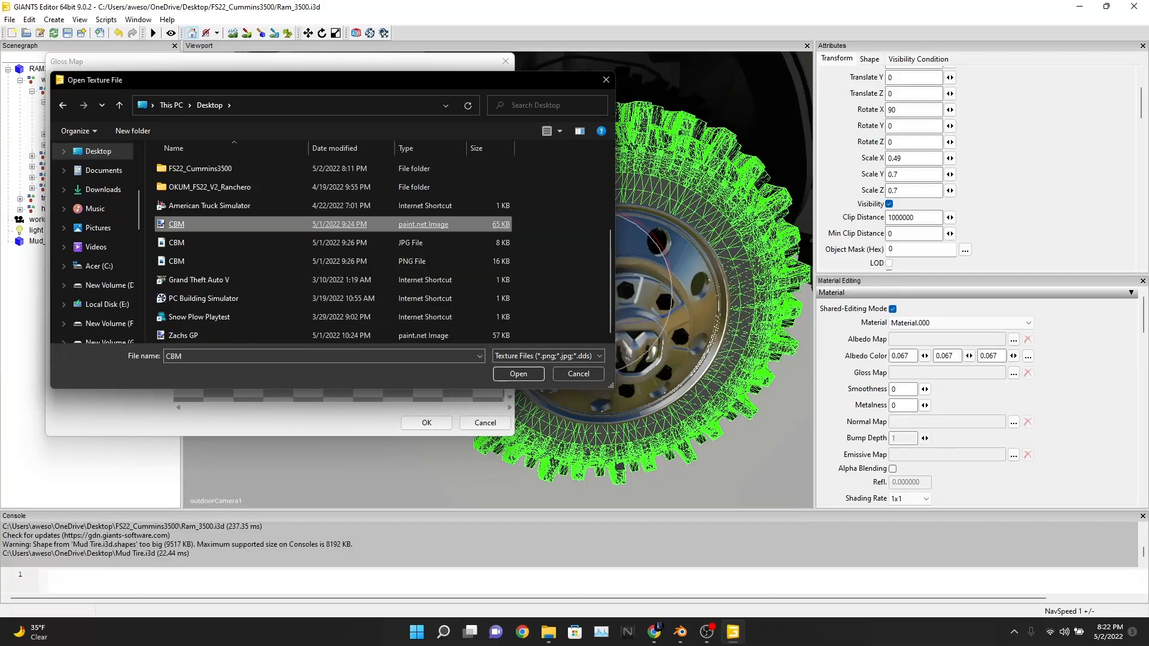
scroll(240, 223, "up", 2)
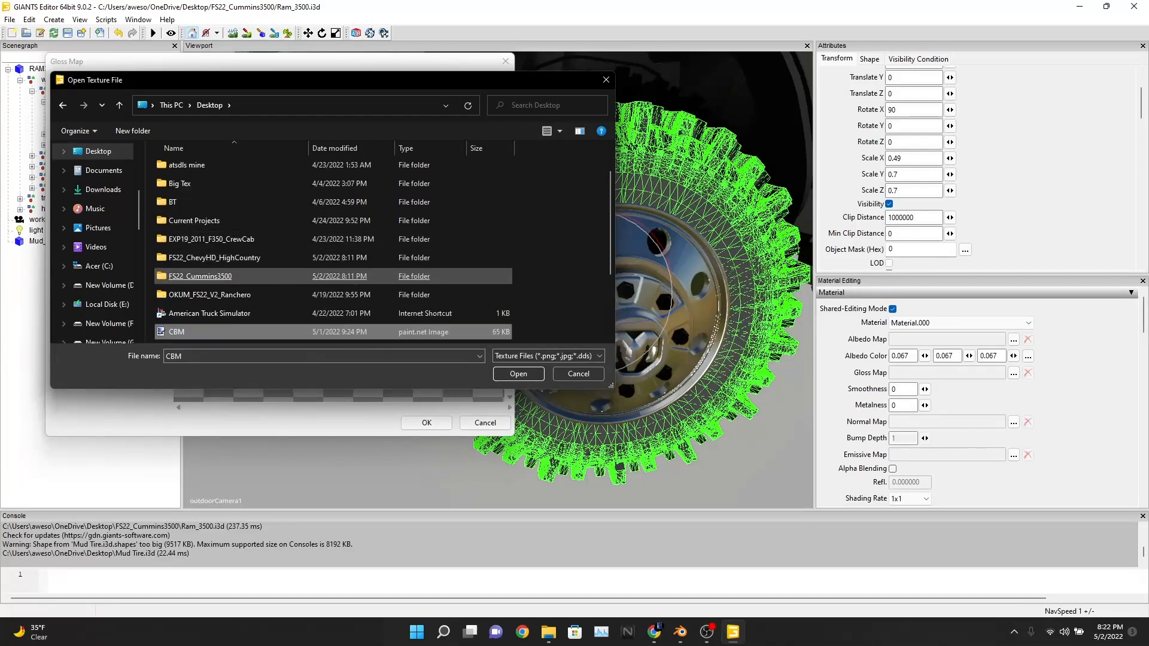
left_click(215, 276)
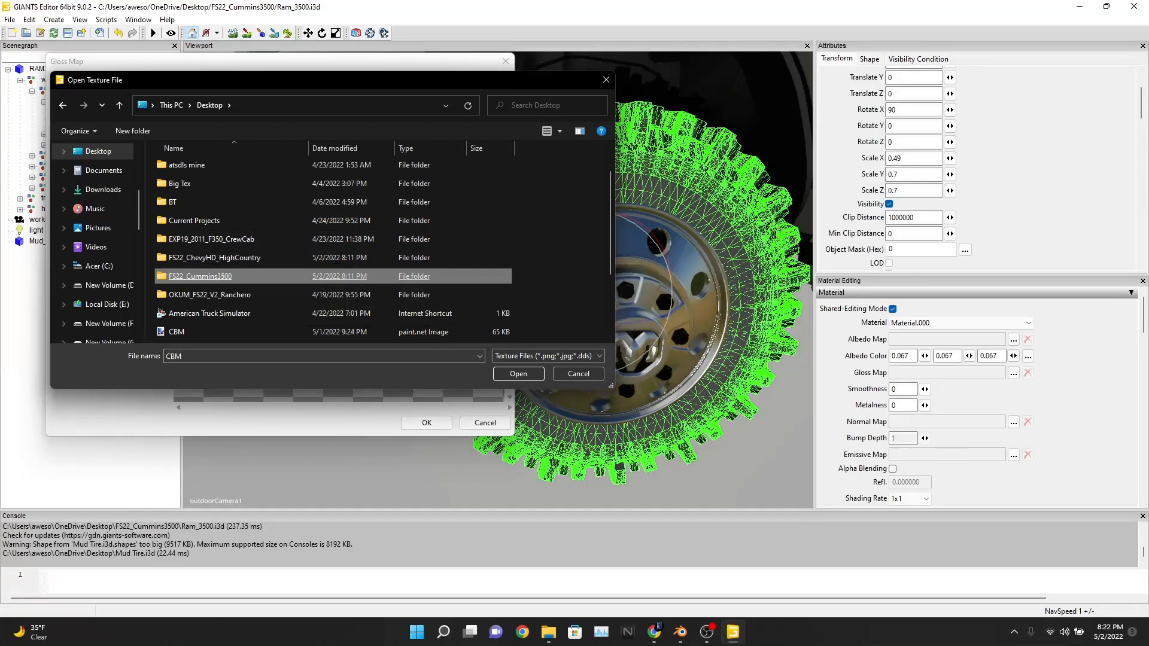
double_click(216, 276)
left_click(215, 278)
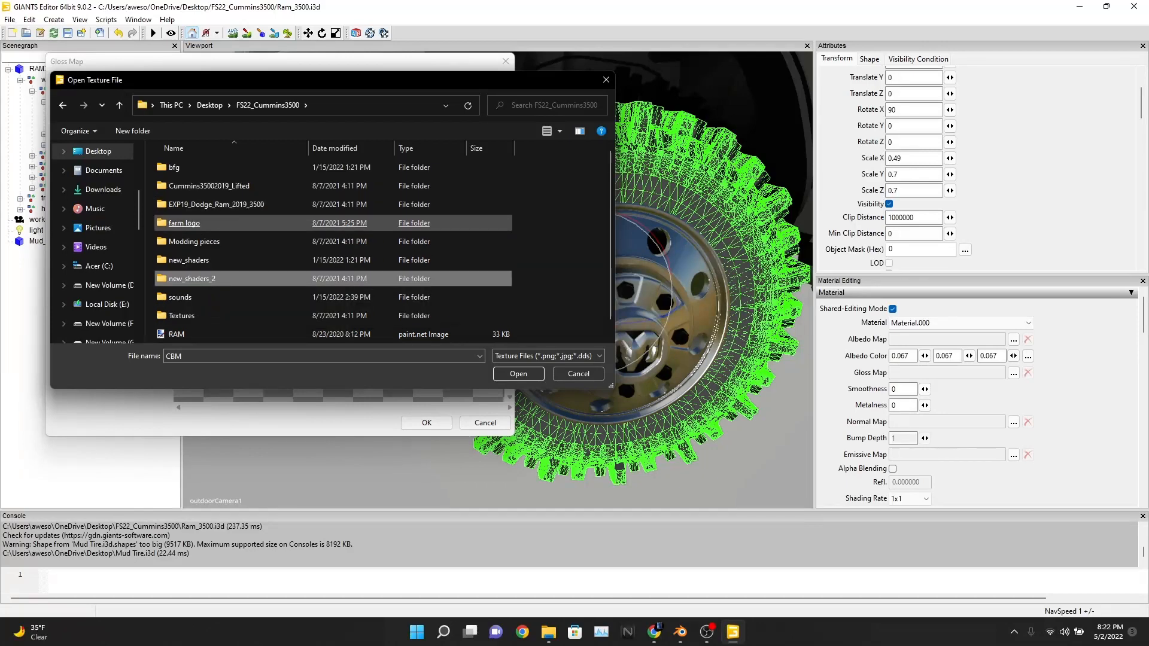
double_click(188, 259)
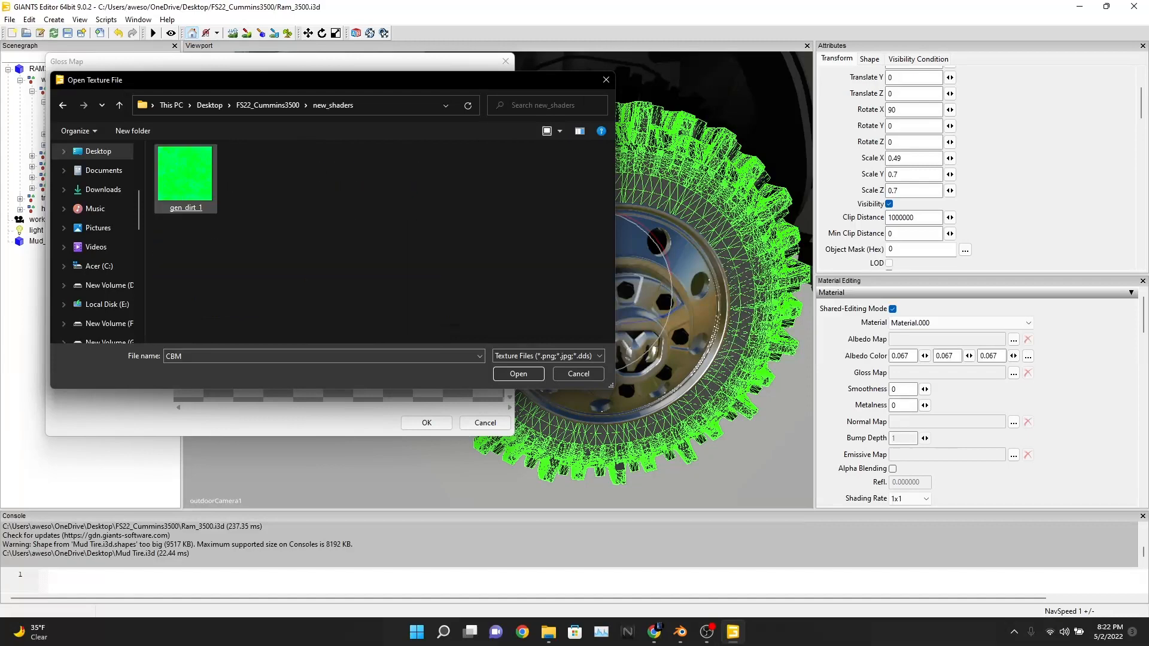
double_click(185, 176)
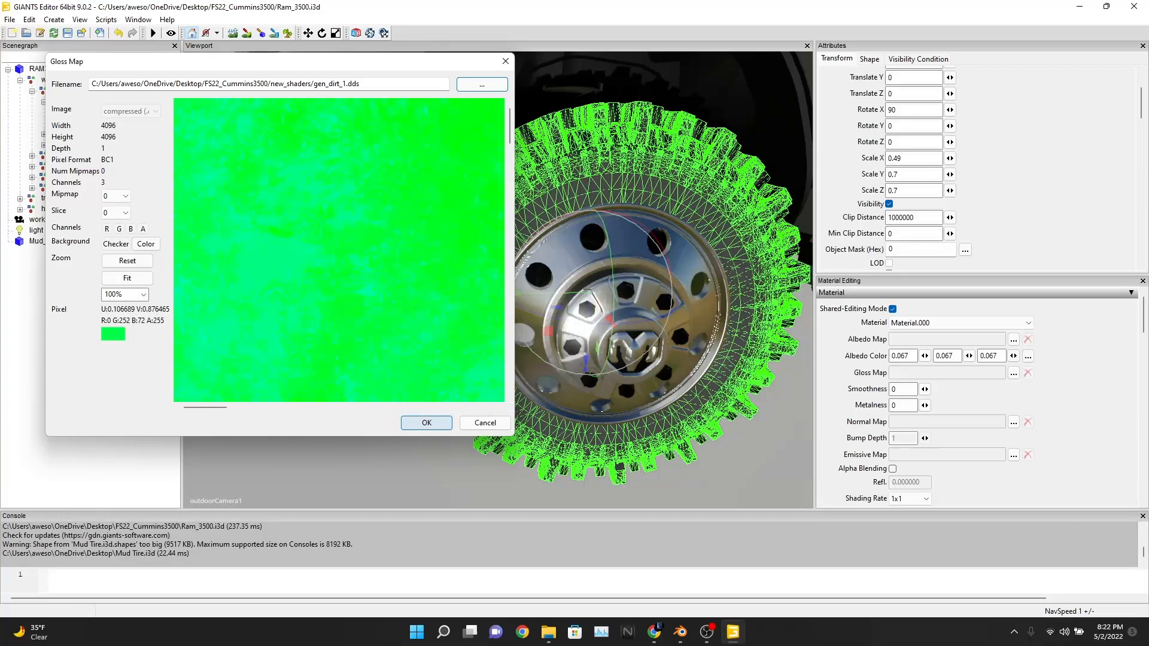
left_click(428, 423)
Step: Assign default_normal.dds from the FS22_Cummins3500/new_shaders_2 folder as the normal map of the Mud_Tire material
left_click(1013, 422)
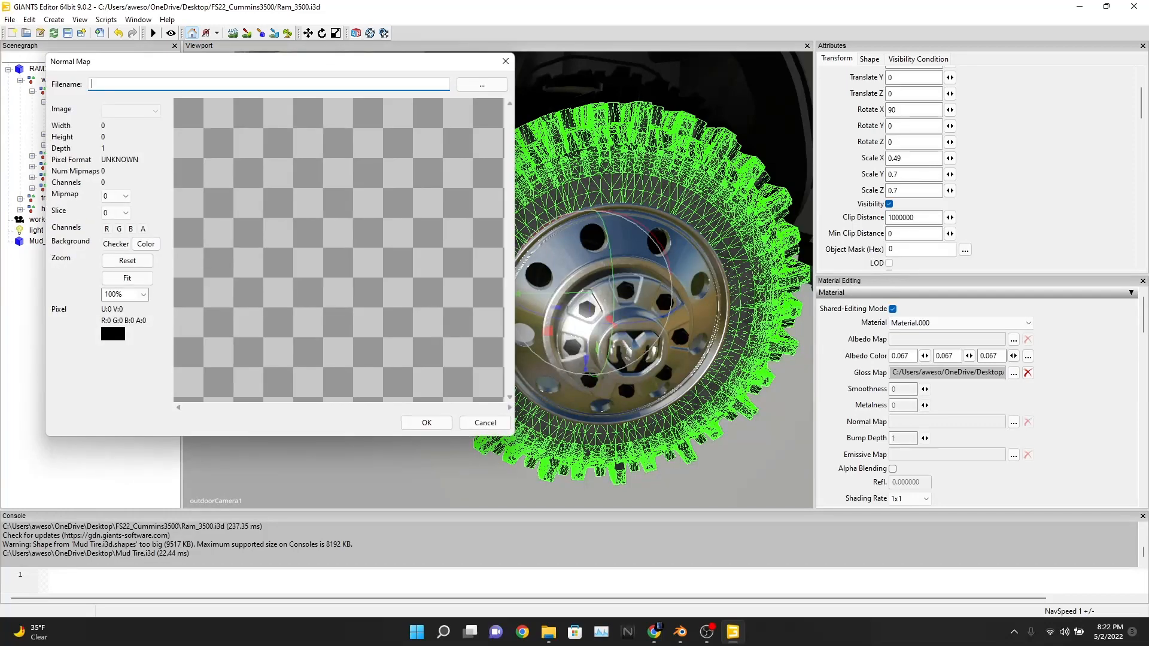
left_click(482, 84)
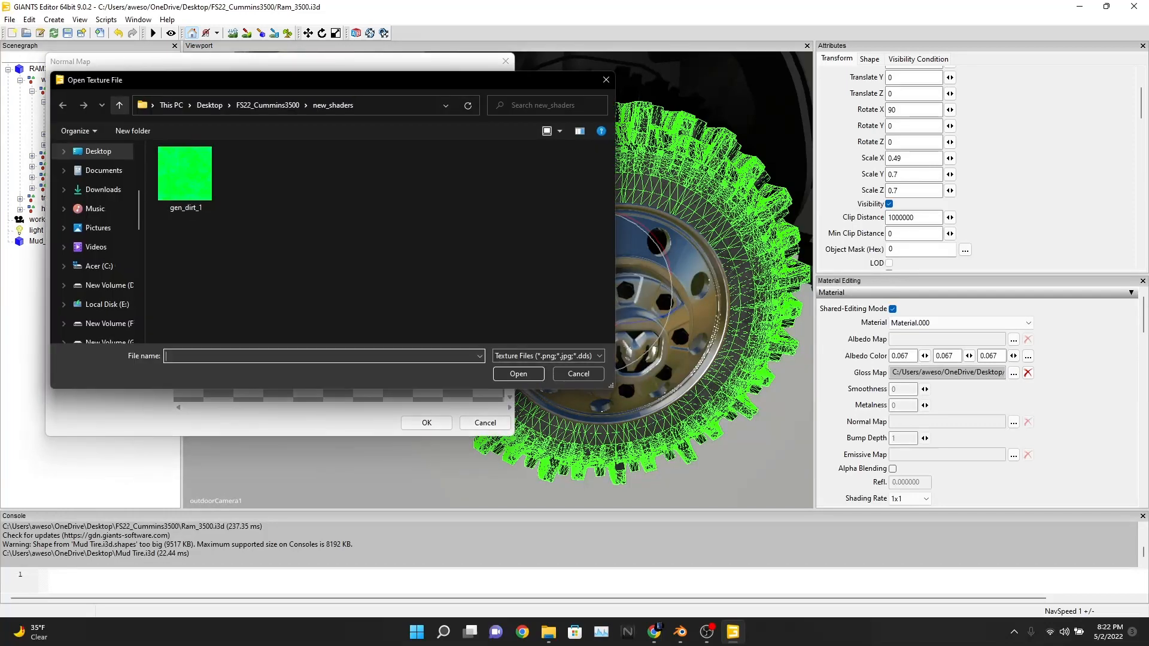
left_click(119, 105)
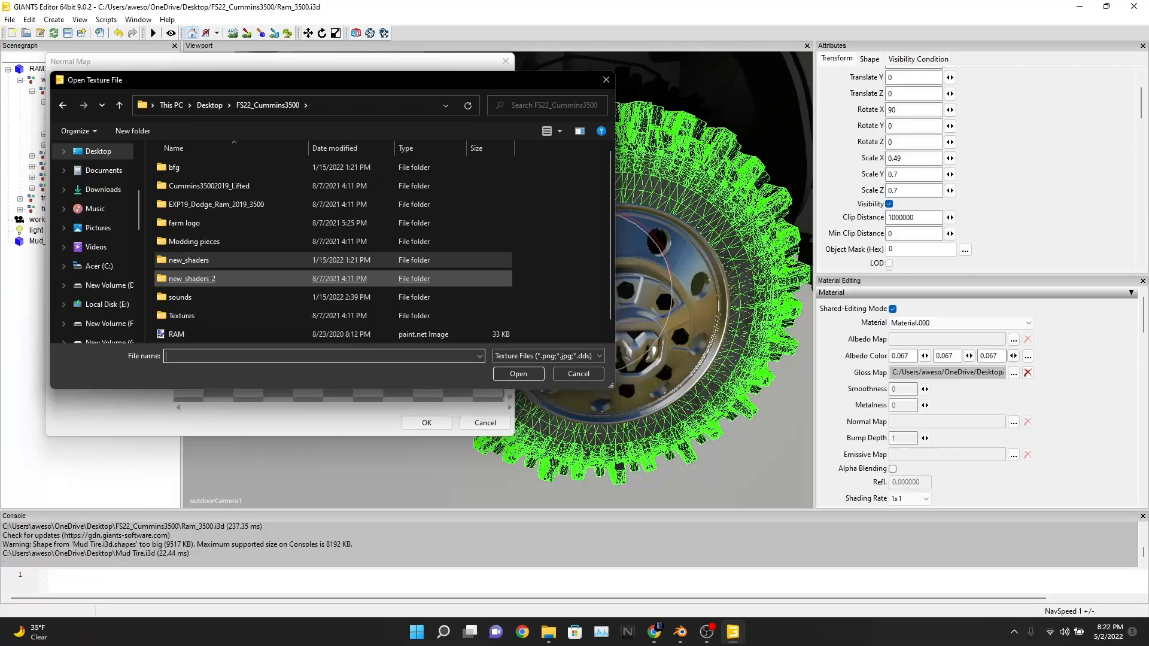
left_click(193, 279)
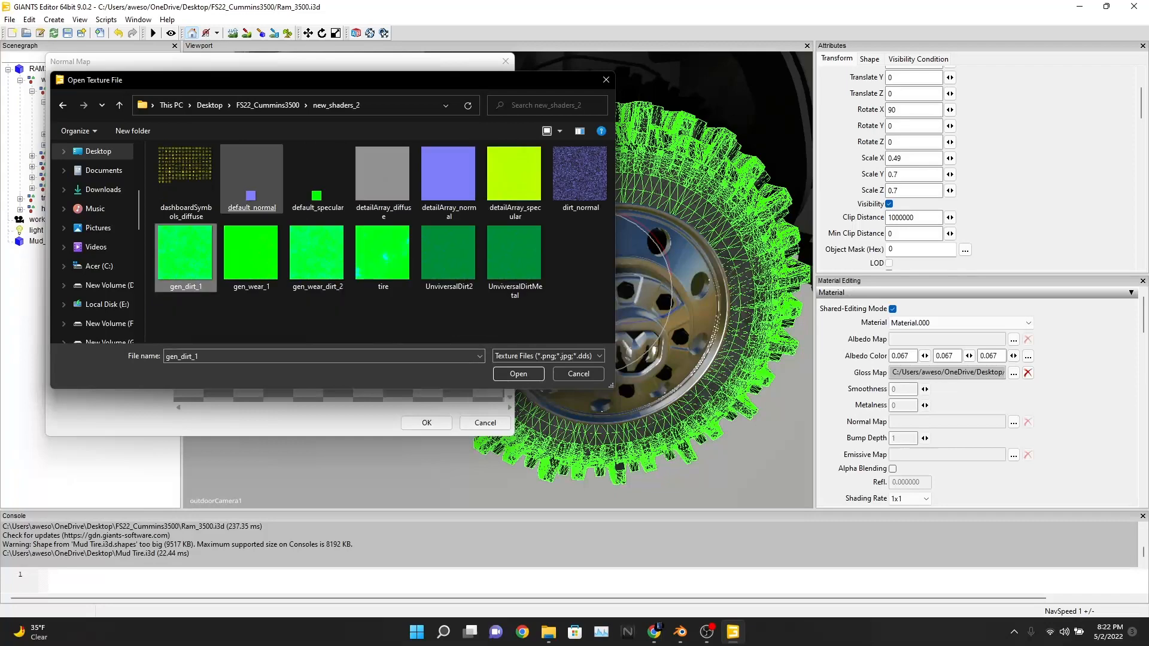
double_click(251, 179)
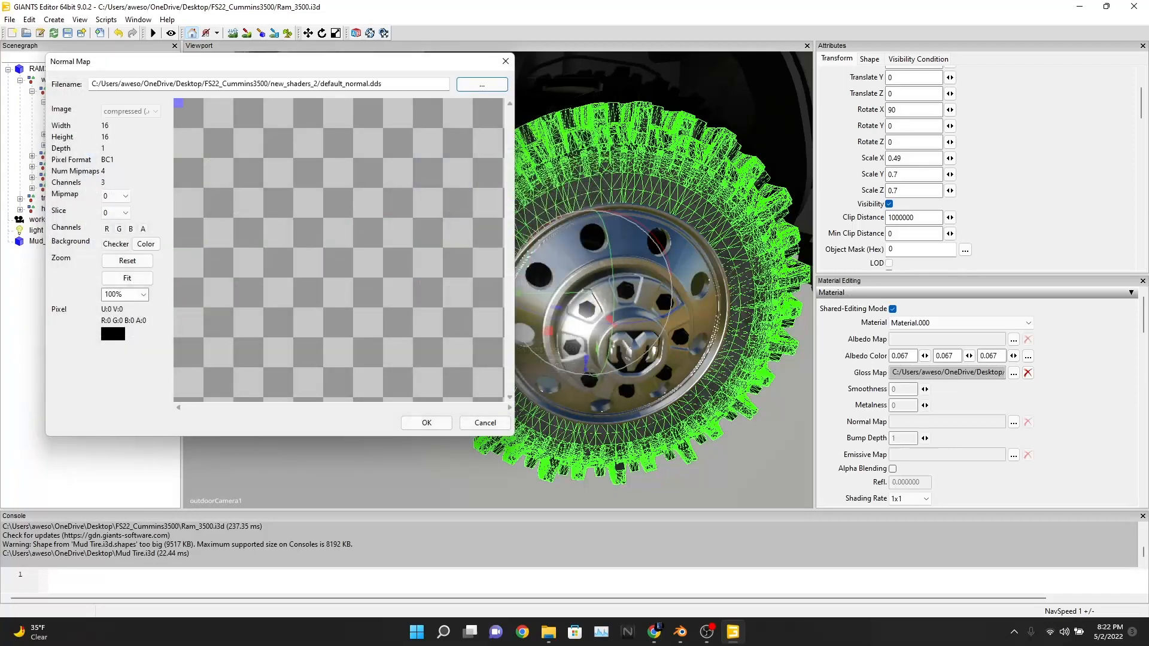
left_click(427, 423)
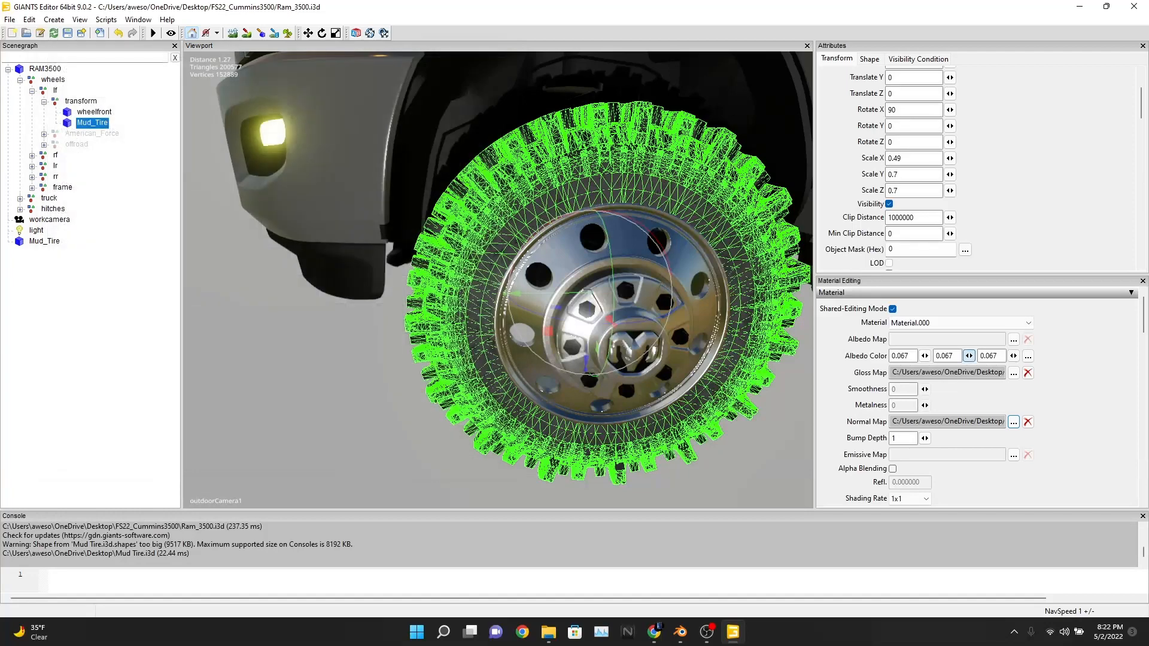
Step: Add the vehicleShader from Farming Simulator 2022's data/shaders folder to the Mud_Tire material and set its variation to colorMask
scroll(969, 359, "down", 2)
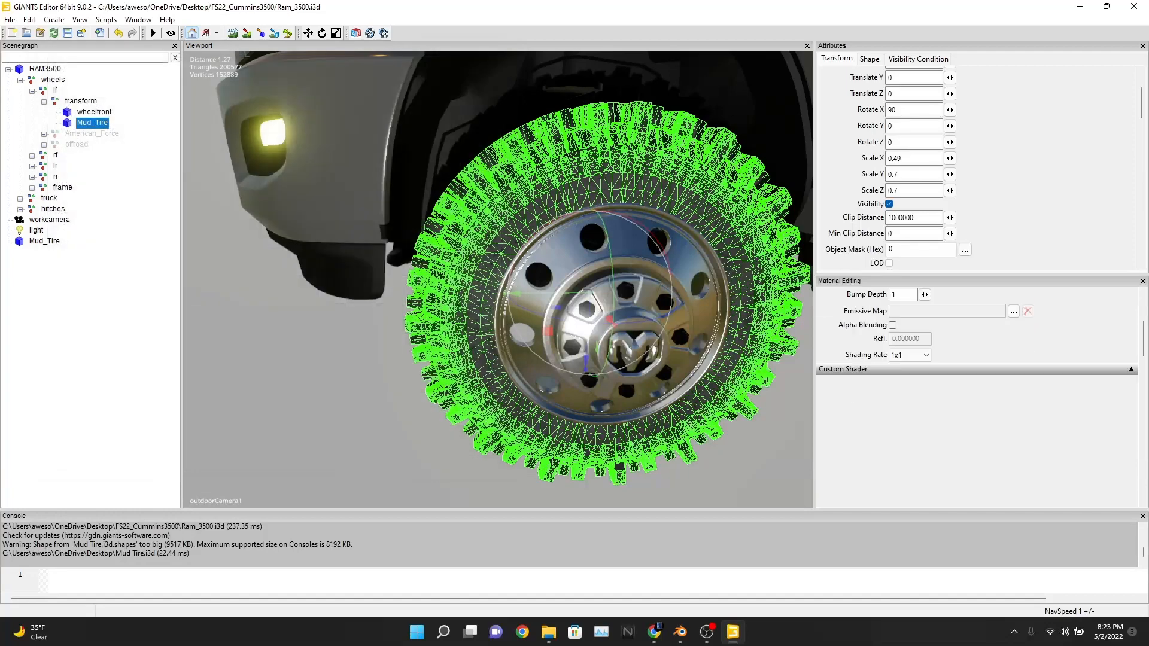
left_click(1131, 369)
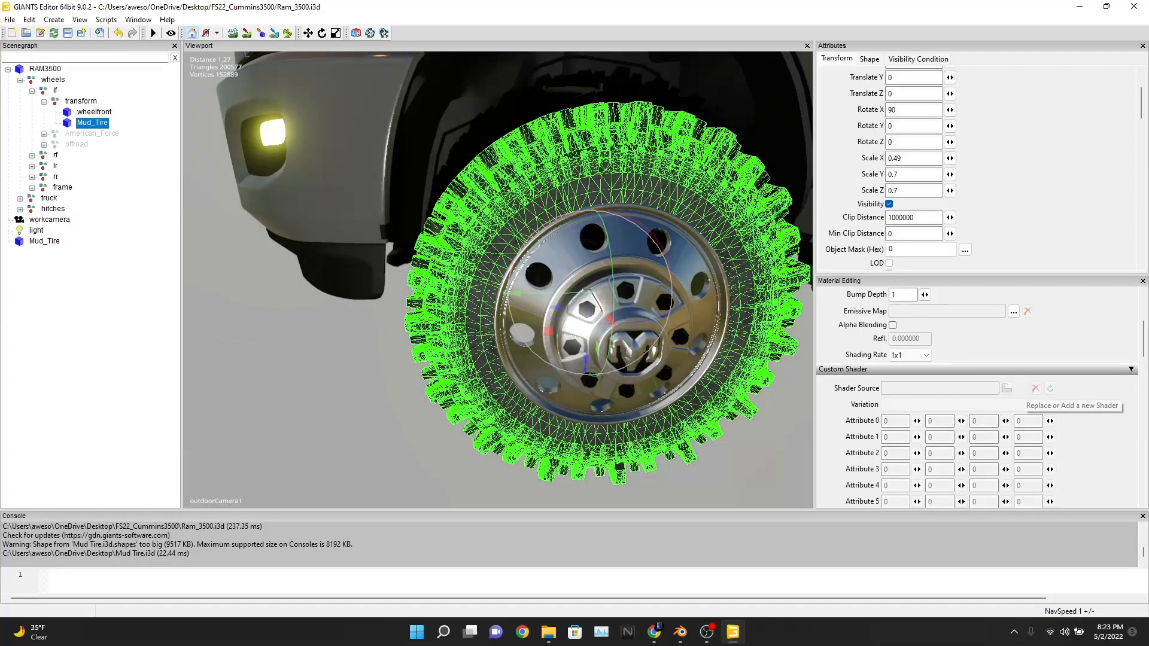
left_click(1021, 388)
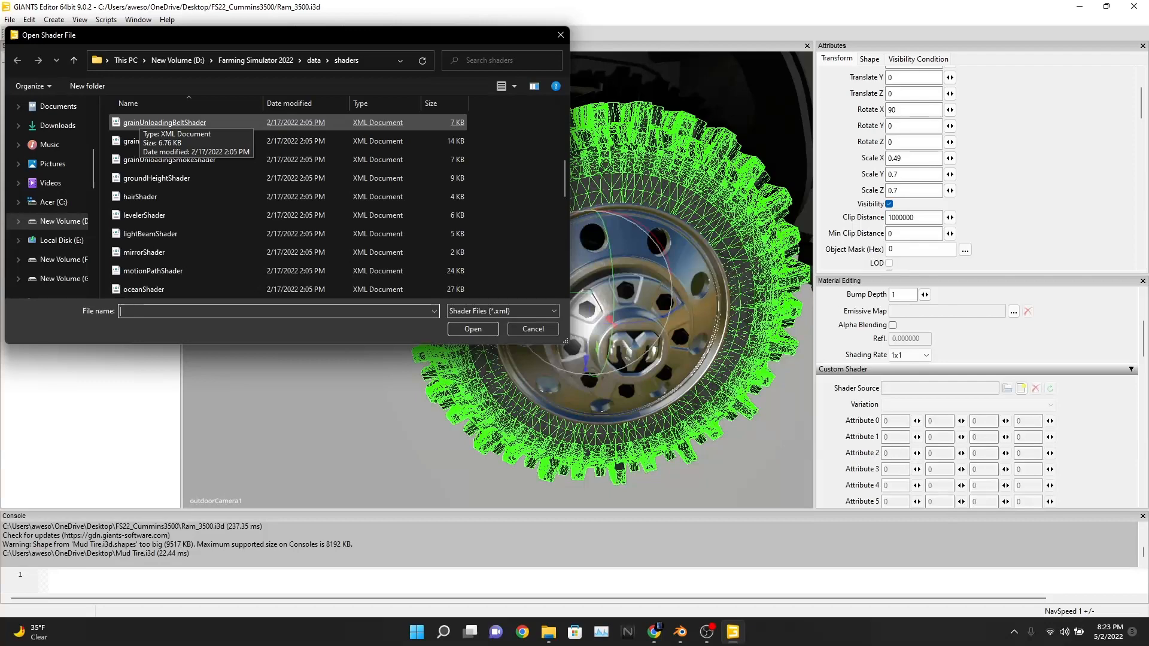
scroll(180, 180, "down", 8)
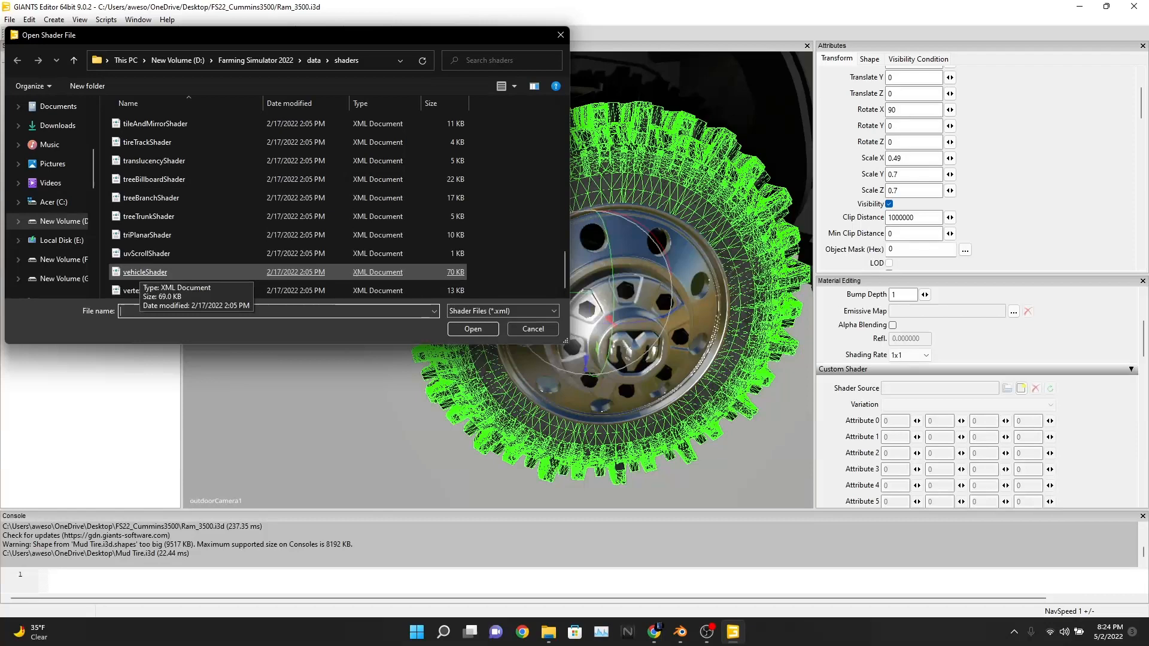
double_click(144, 272)
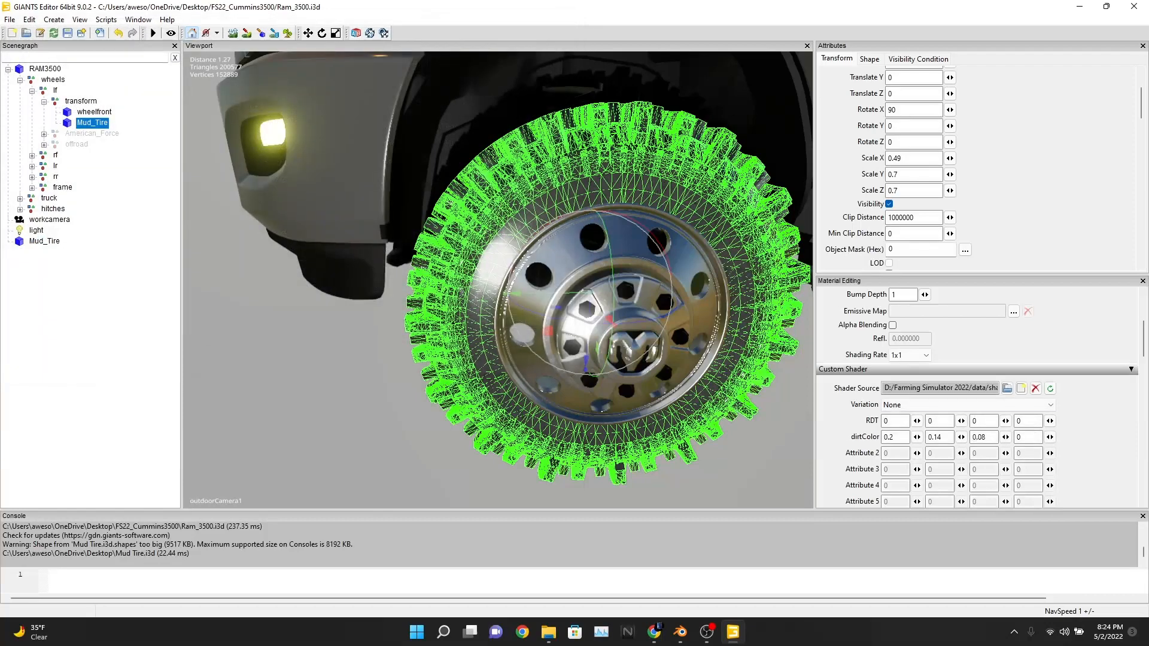
left_click(966, 405)
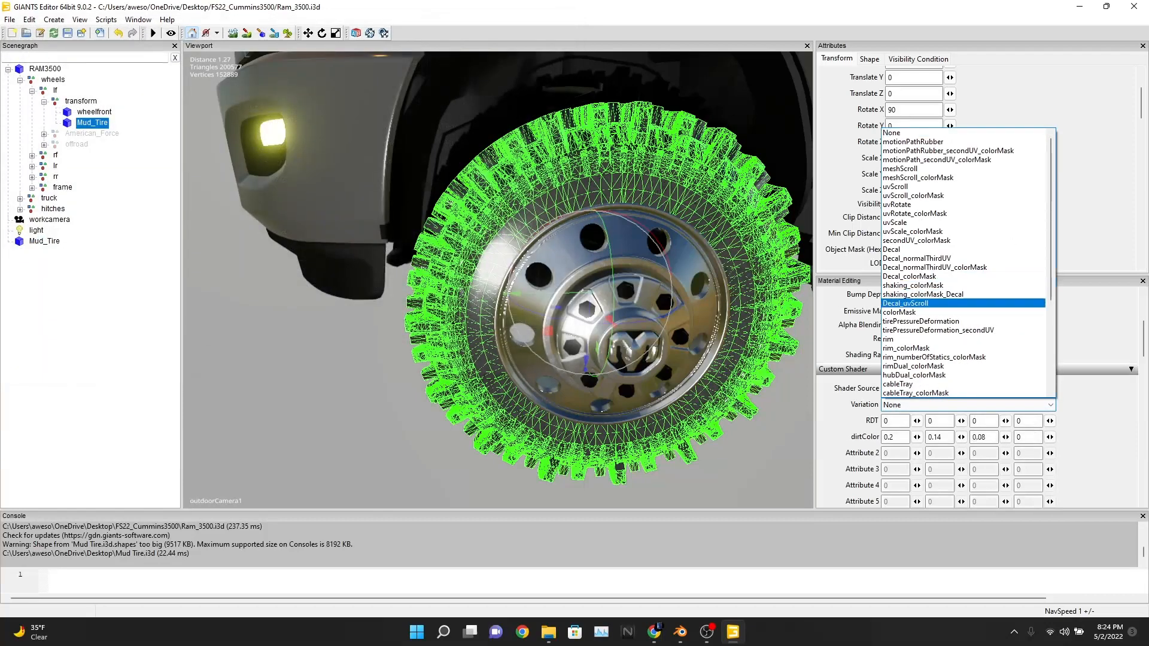
left_click(907, 312)
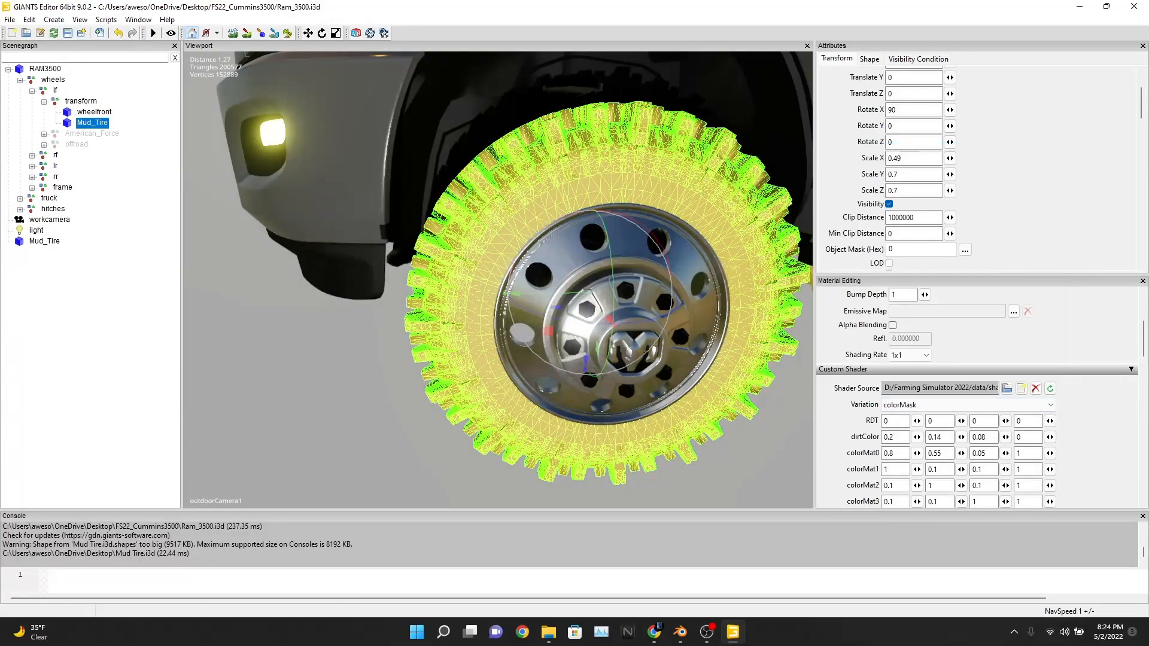
Step: Deselect the Mud_Tire and examine its shaded tread, sidewall and rim fit from several angles
left_click_drag(598, 335, 675, 403, "alt")
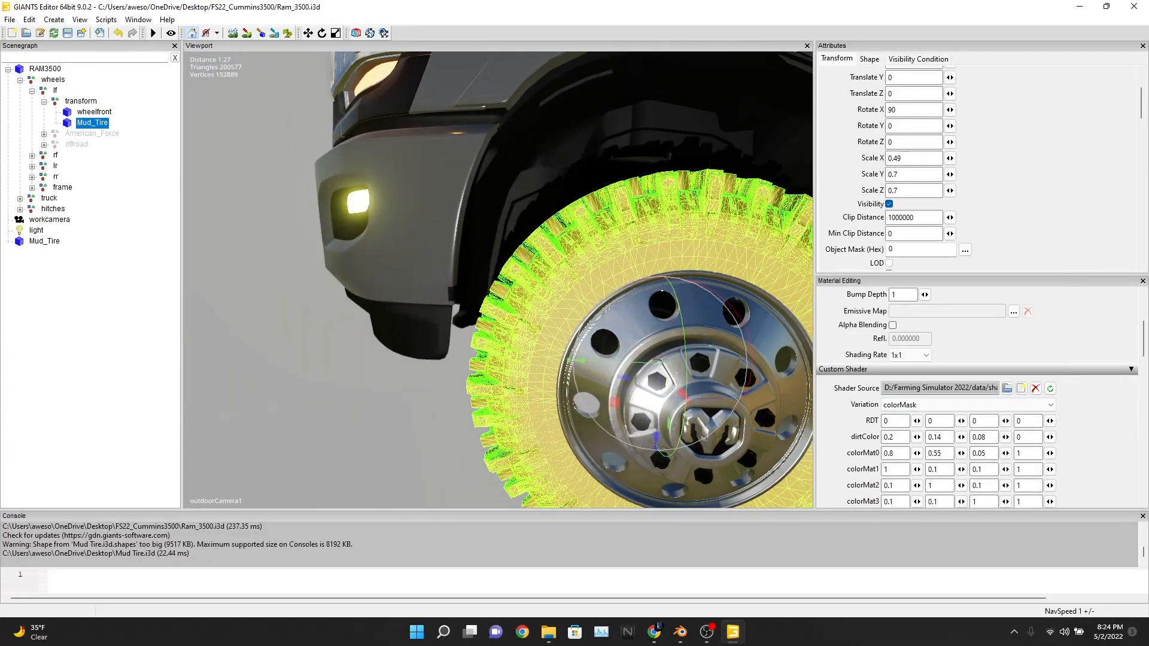
left_click(371, 407)
left_click_drag(371, 406, 538, 443, "alt")
scroll(498, 279, "up", 4)
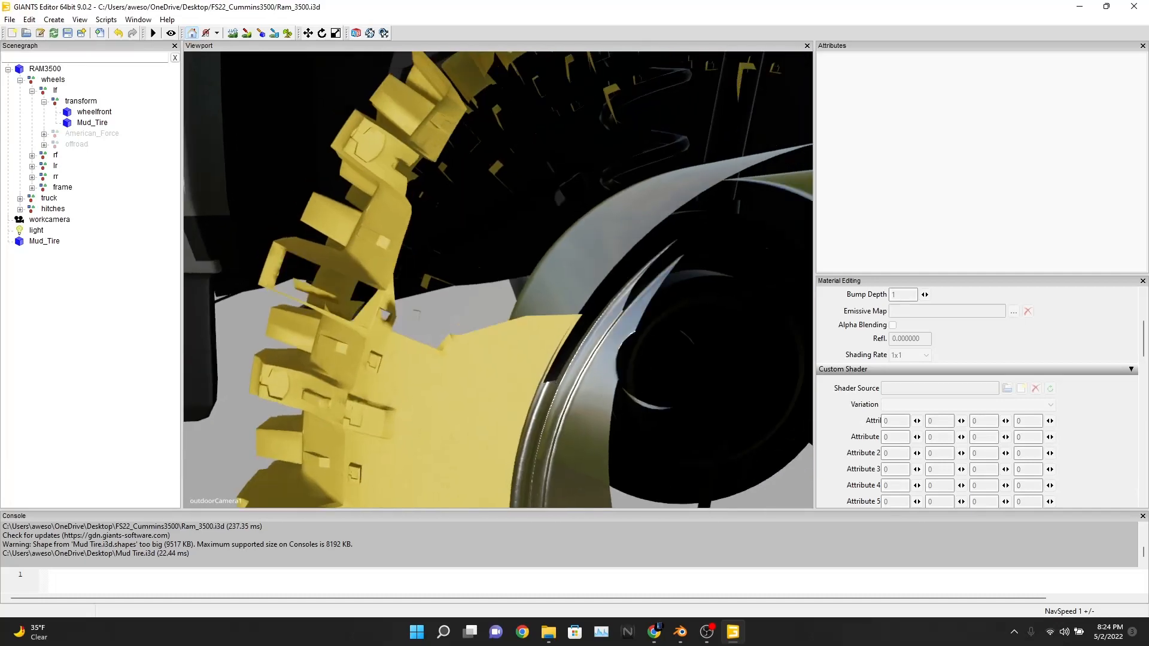
scroll(498, 279, "down", 5)
scroll(498, 279, "down", 3)
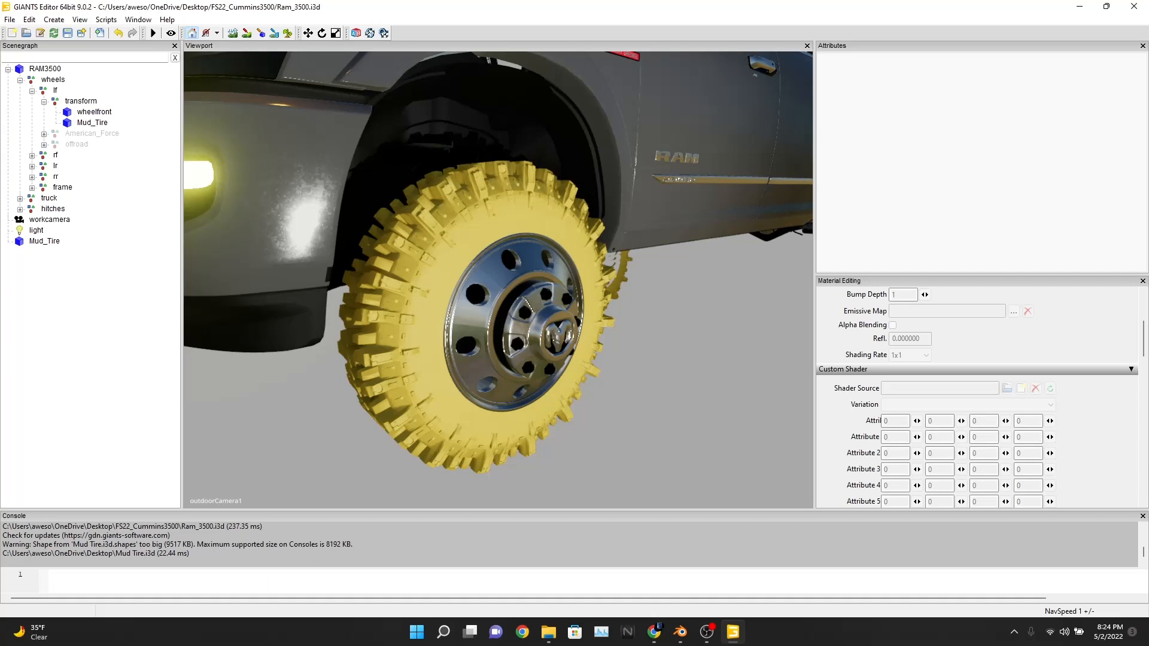
middle_click_drag(498, 280, 540, 224, "alt")
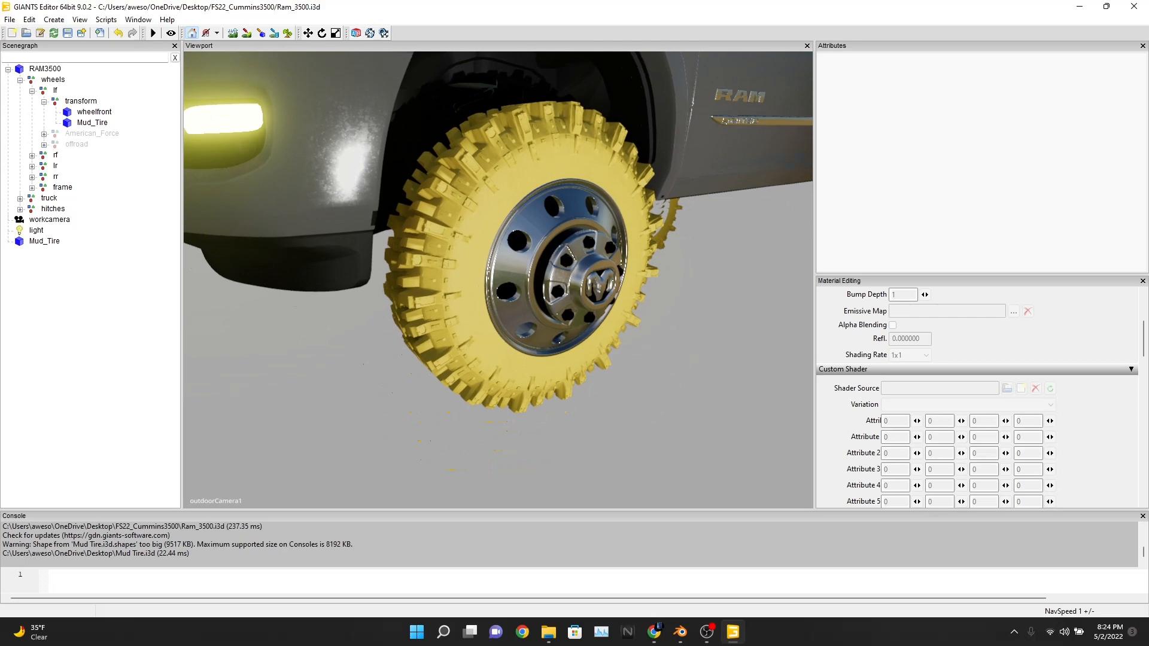
scroll(498, 280, "up", 1)
scroll(498, 280, "up", 2)
middle_click_drag(498, 279, 643, 341, "alt")
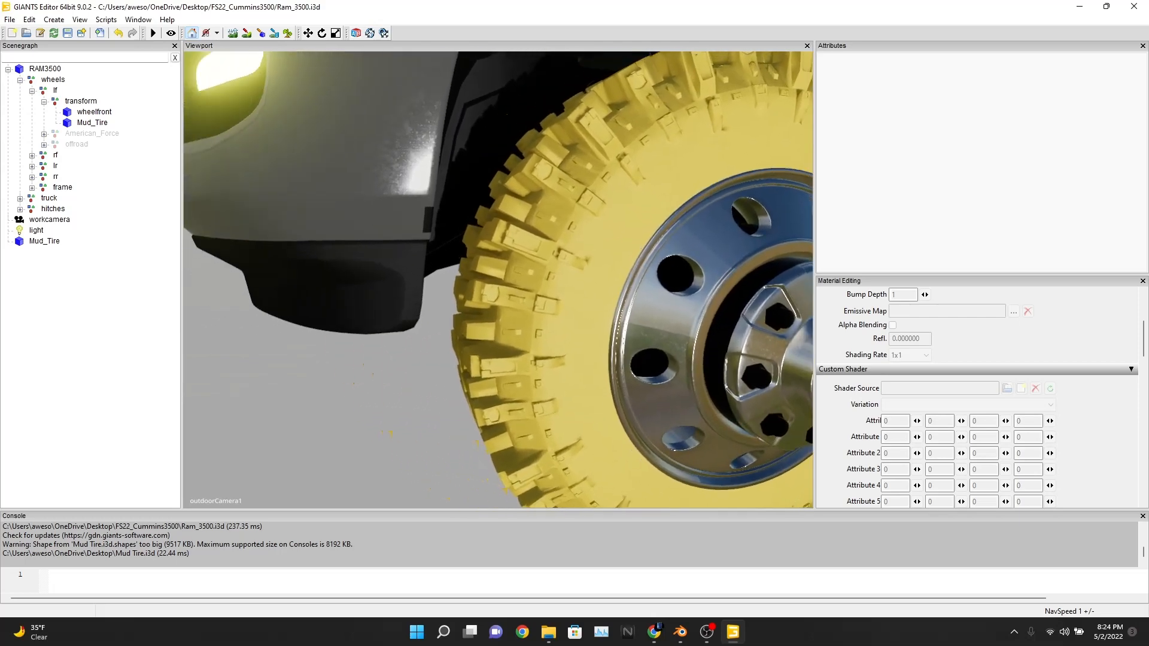
scroll(498, 280, "down", 1)
scroll(498, 280, "down", 1)
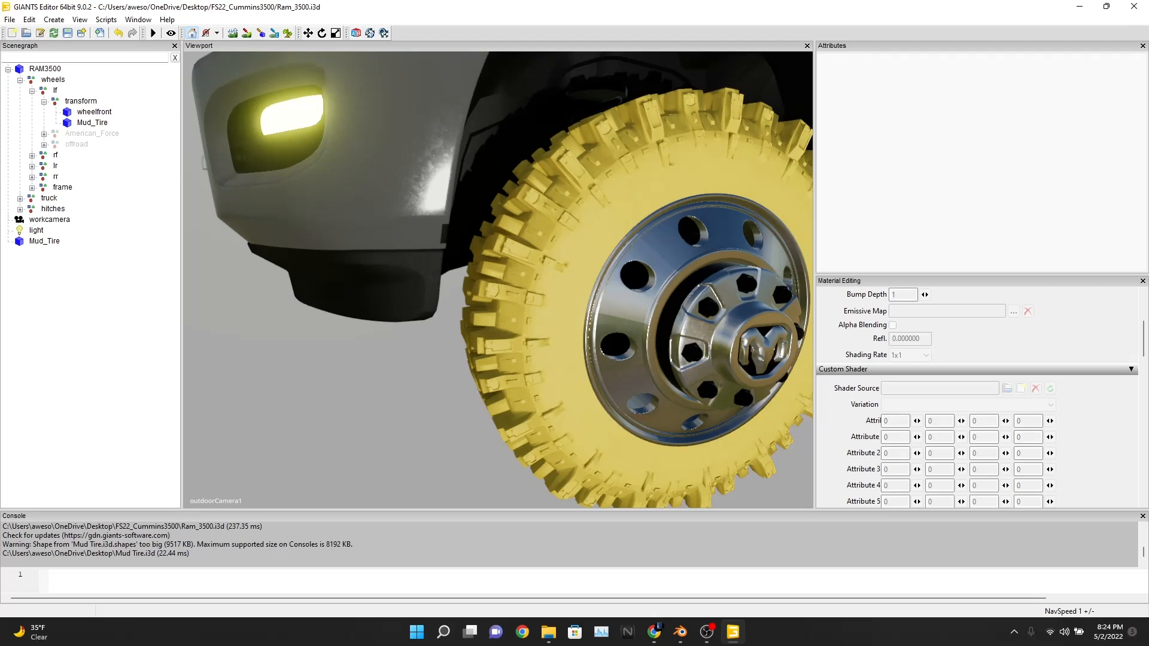
Step: Set the fourth colorMat0 value of the Mud_Tire under wheels > lf > transform to 5 and check the shaded tire
left_click(93, 122)
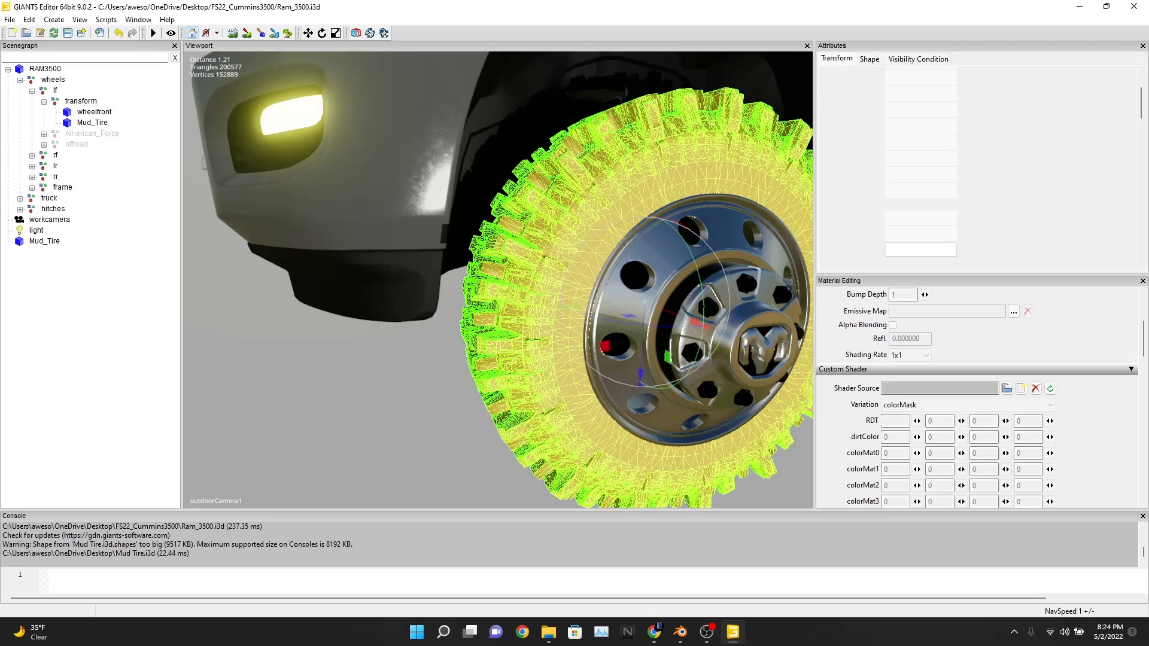
double_click(1018, 453)
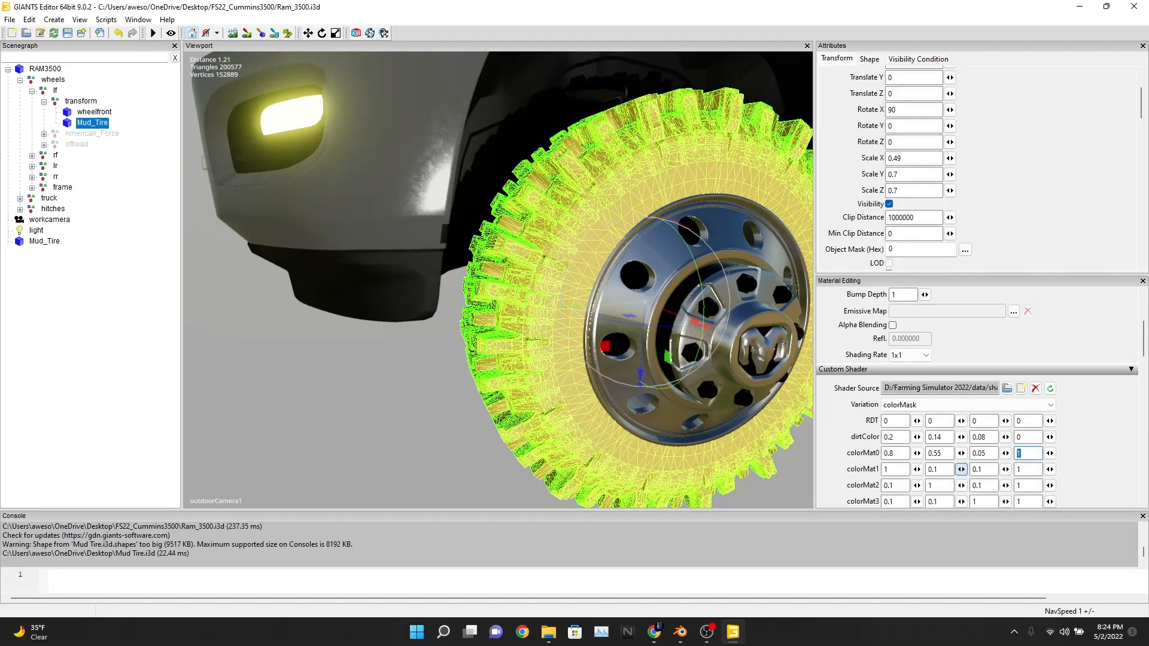
type("5")
double_click(1019, 453)
left_click_drag(538, 299, 437, 281, "alt")
scroll(498, 279, "up", 4)
scroll(498, 279, "down", 4)
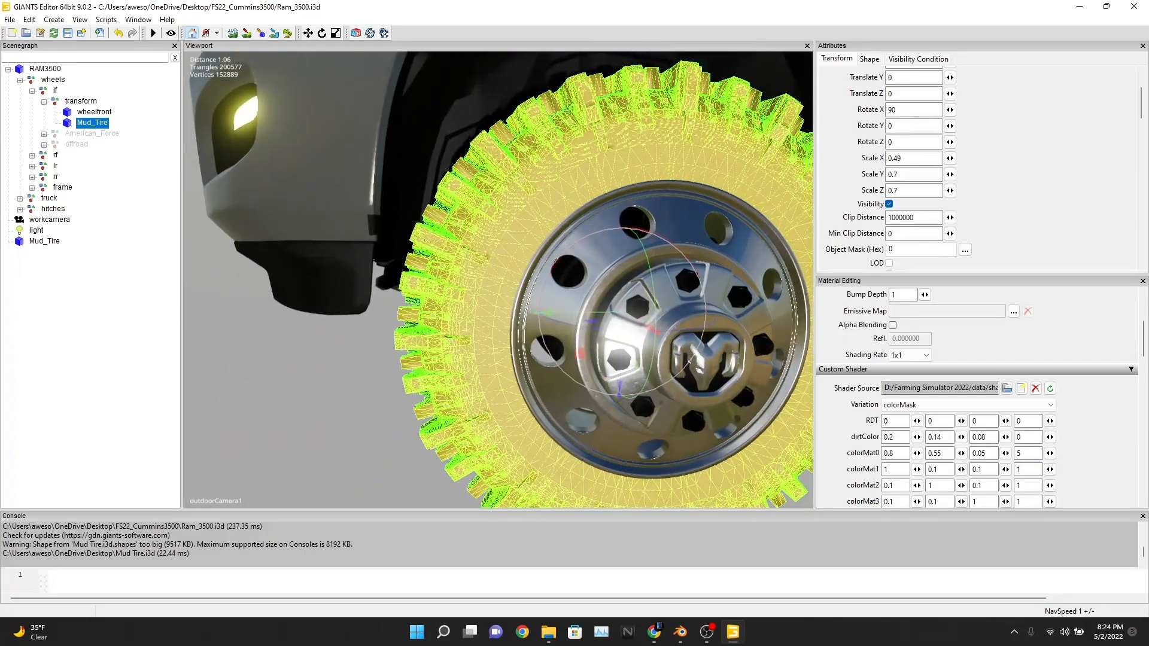
left_click(299, 395)
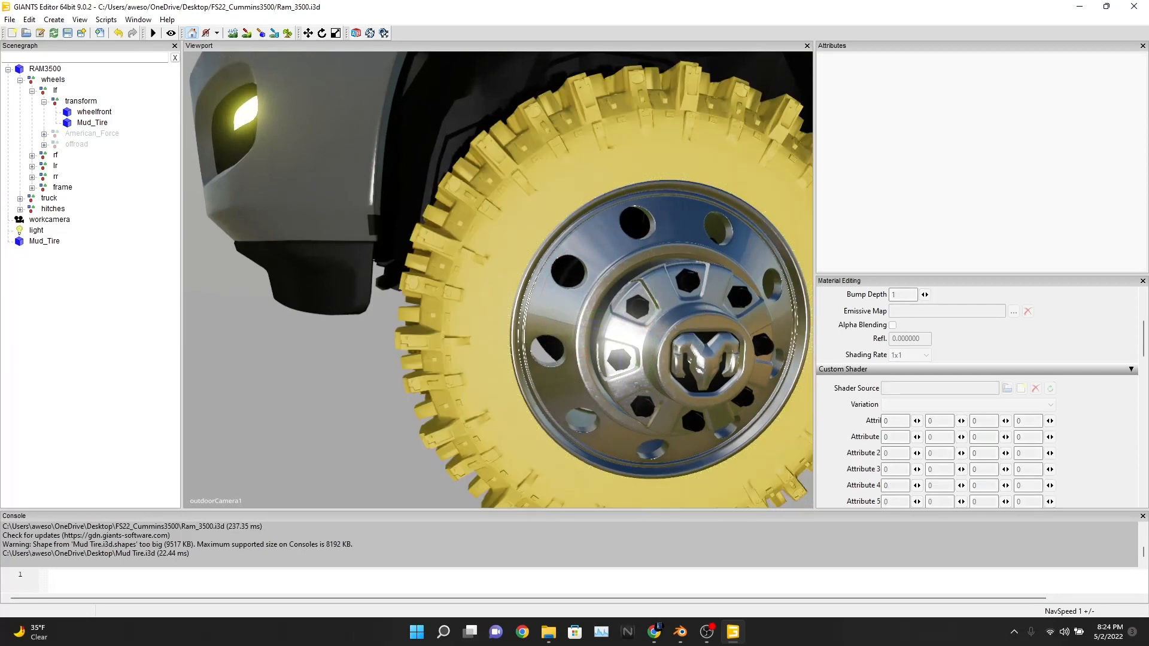
Step: Darken the Mud_Tire by setting each of the first three colorMat0 values to 0.01
left_click(478, 359)
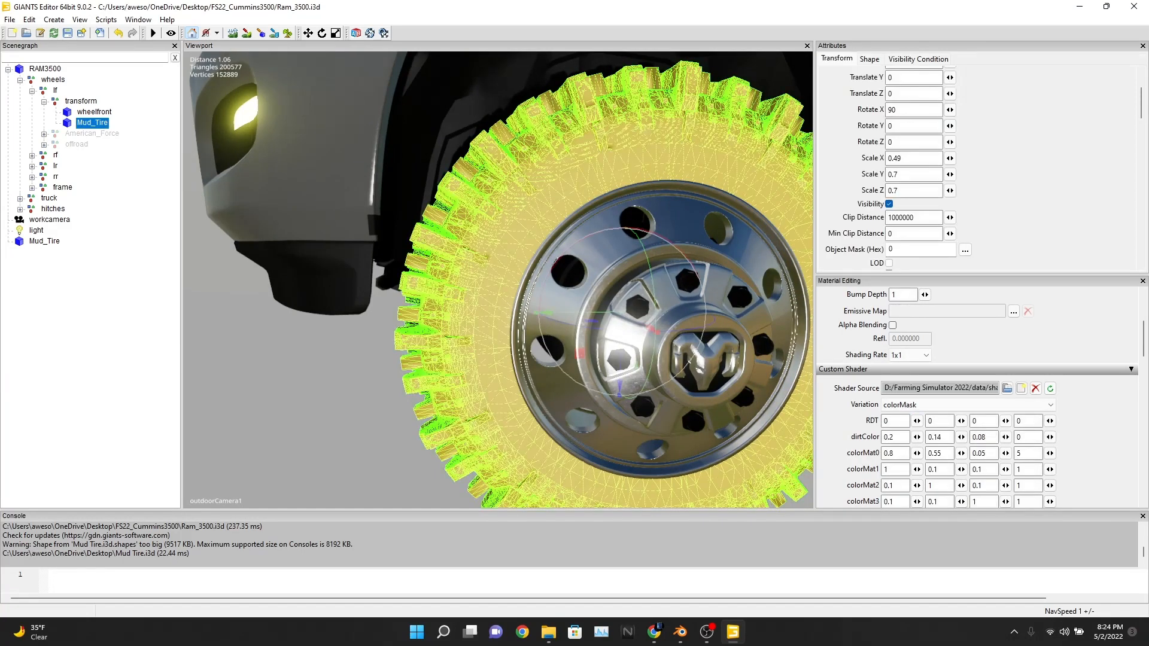
double_click(980, 454)
key("Down")
key("Down")
key("Down")
key("Down")
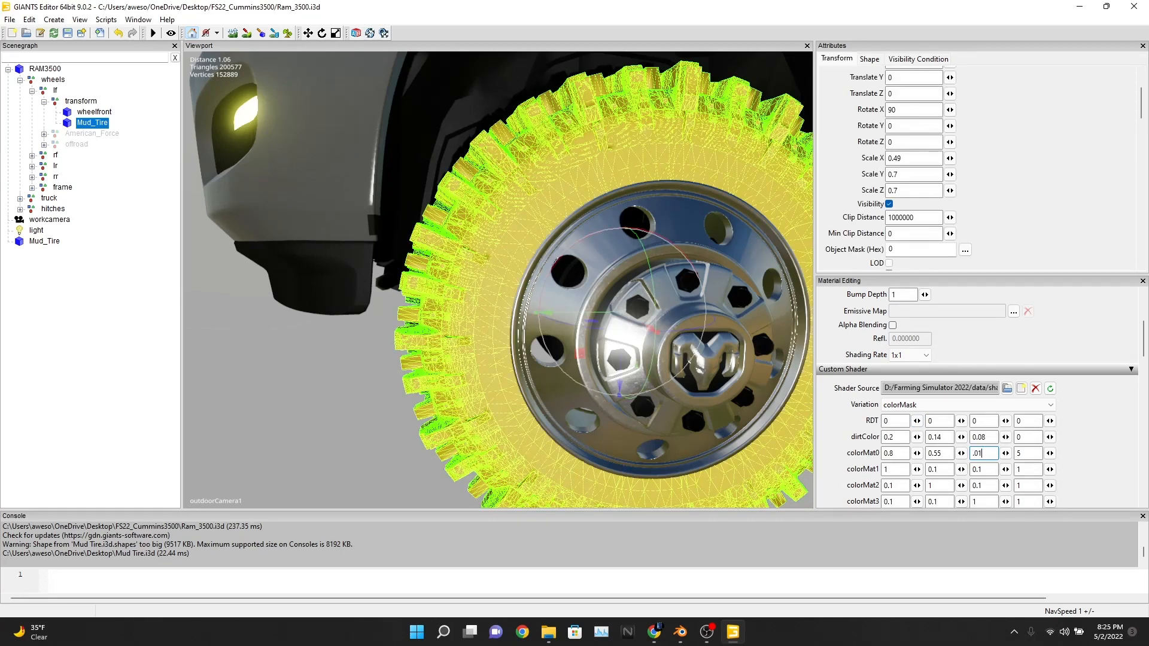
double_click(935, 454)
type(".0")
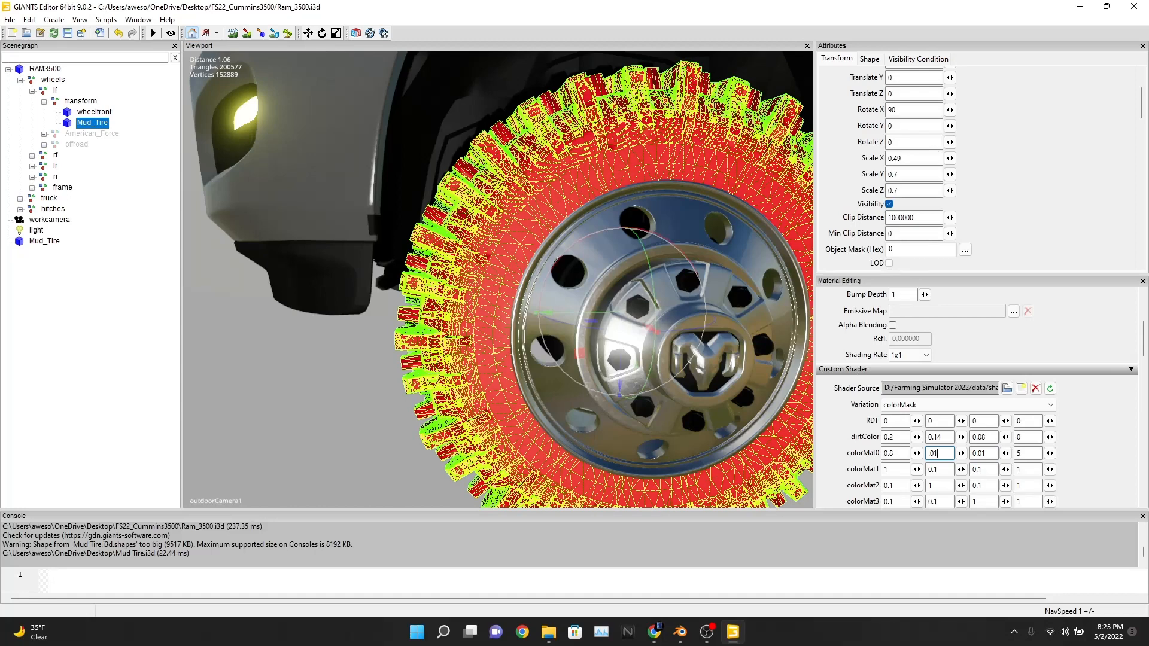
type("1")
key("Return")
key("shift+Tab")
type(".01")
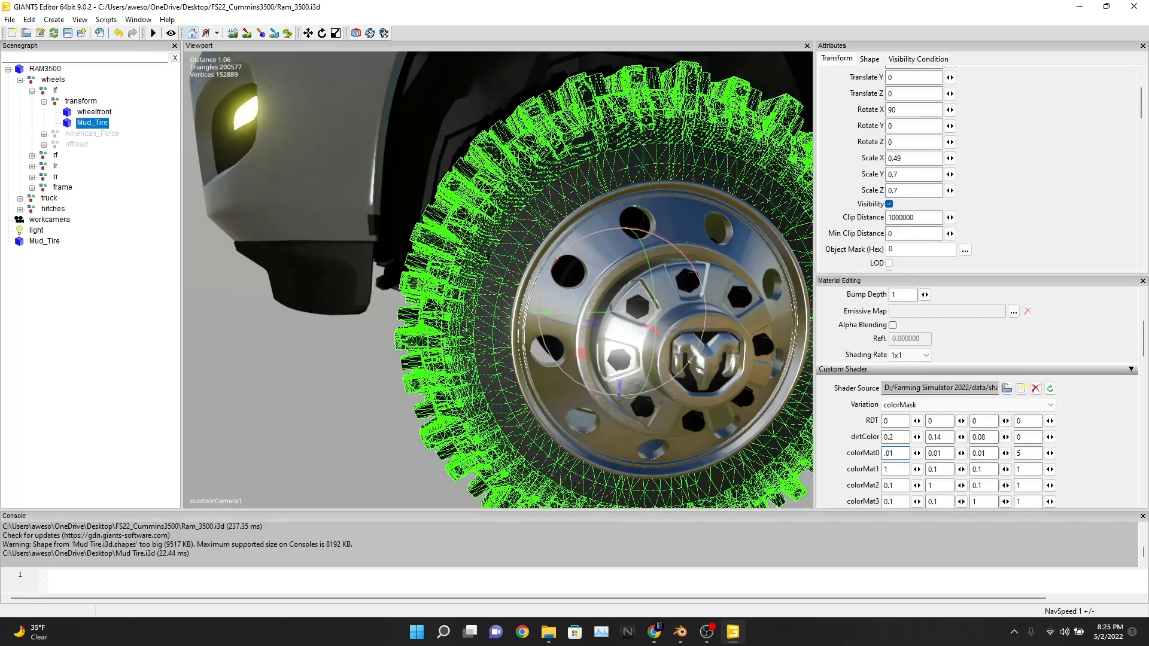
key("Return")
Step: Deselect the Mud_Tire and examine its recolored tread, sidewall and rim fit up close and from a distance
left_click(359, 389)
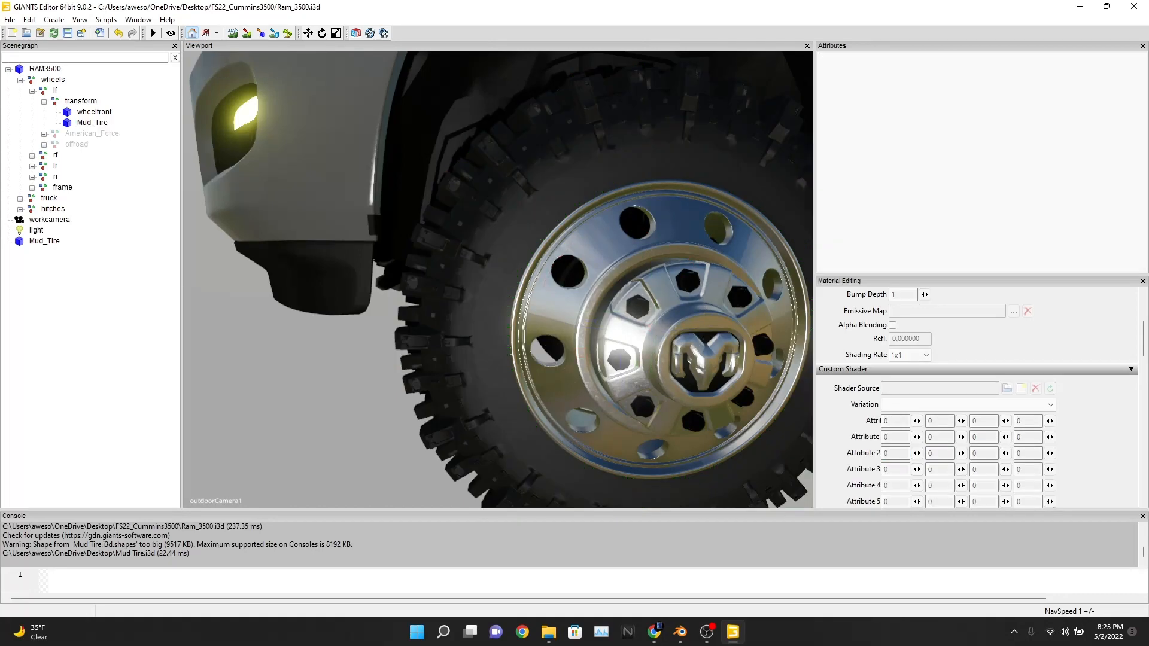
middle_click_drag(538, 299, 335, 290, "alt")
scroll(498, 280, "up", 4)
left_click_drag(419, 282, 491, 192, "alt")
scroll(497, 280, "down", 5)
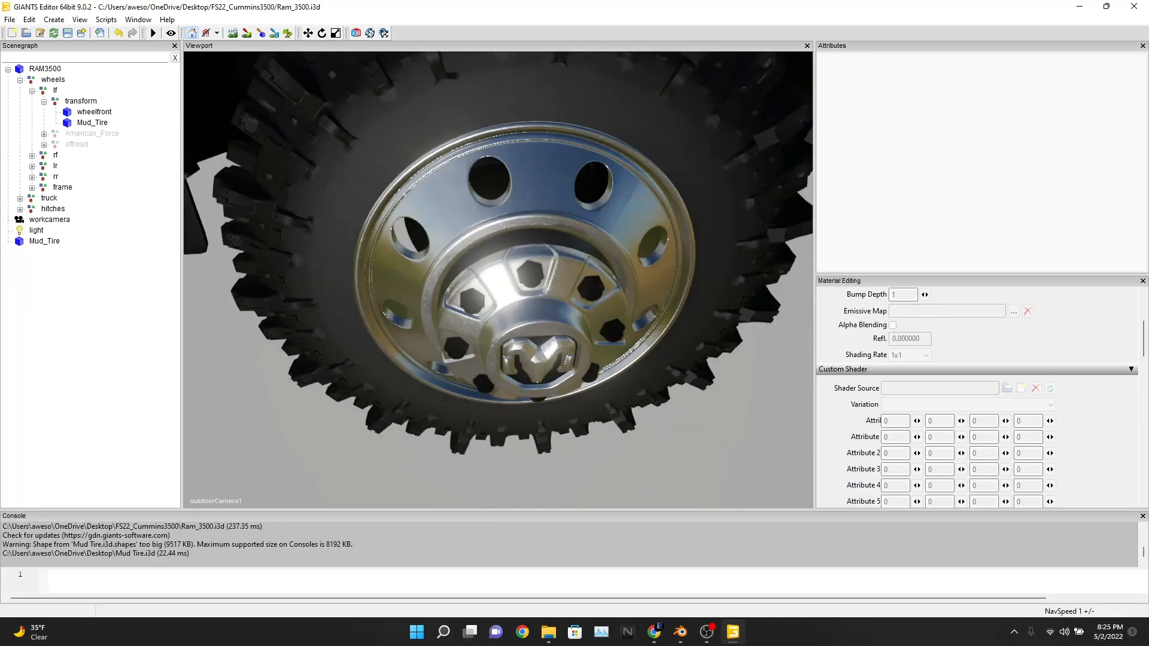
scroll(497, 280, "up", 8)
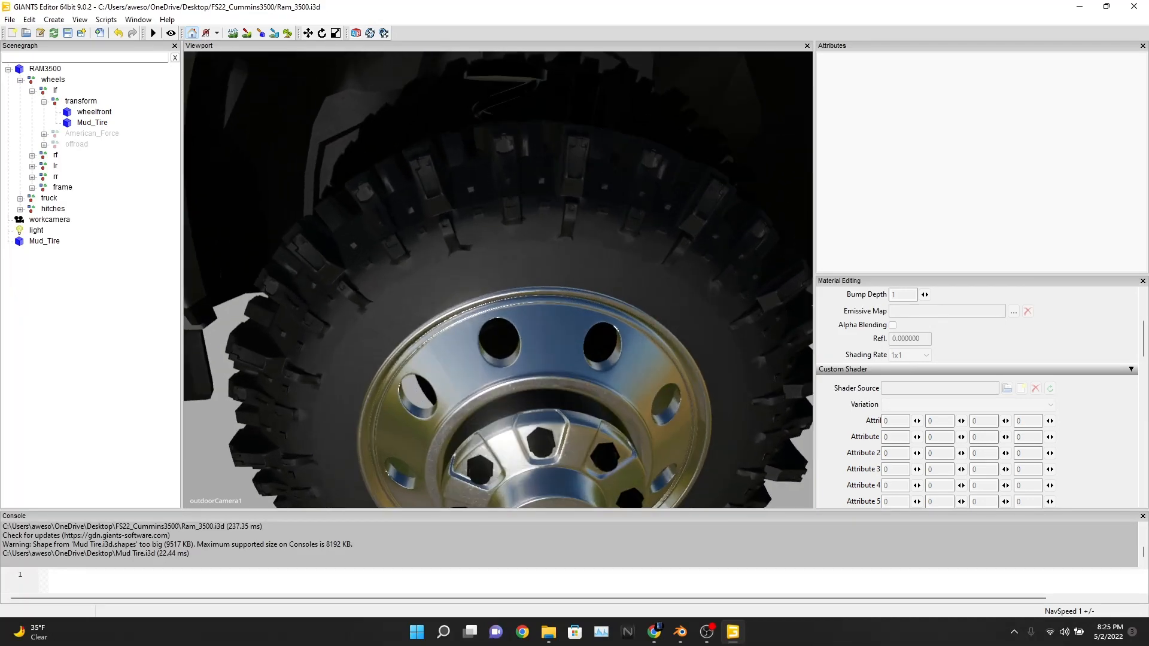
scroll(497, 280, "up", 3)
scroll(497, 280, "down", 3)
middle_click_drag(498, 279, 516, 320, "alt")
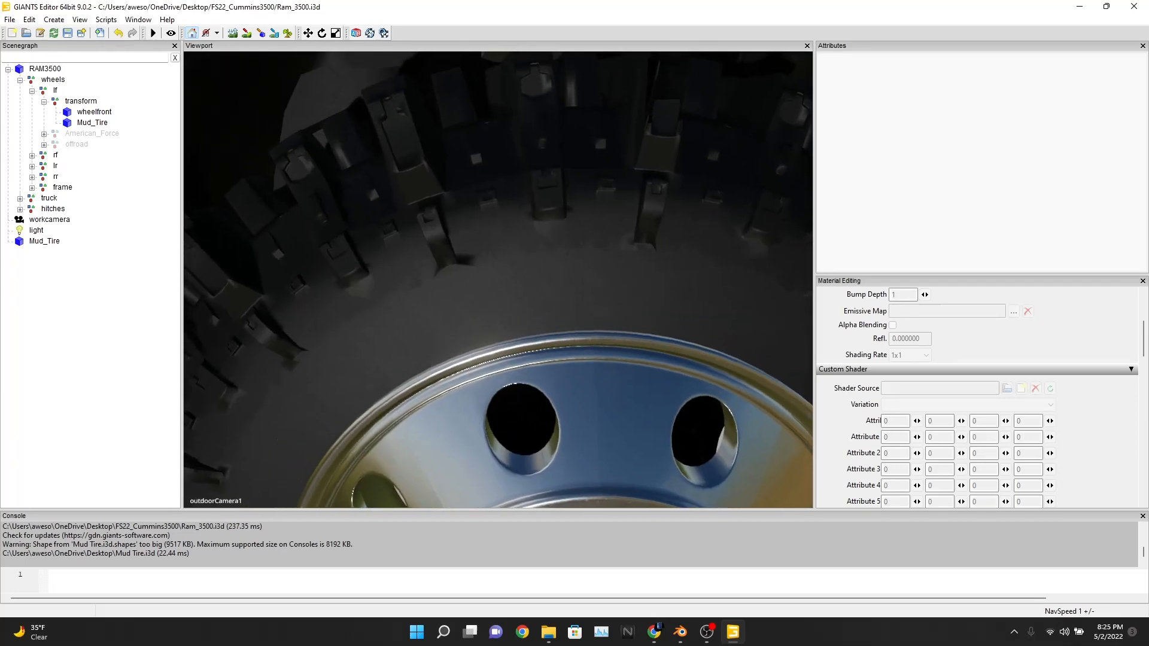
scroll(516, 321, "up", 3)
scroll(498, 280, "down", 3)
middle_click_drag(498, 280, 500, 229, "alt")
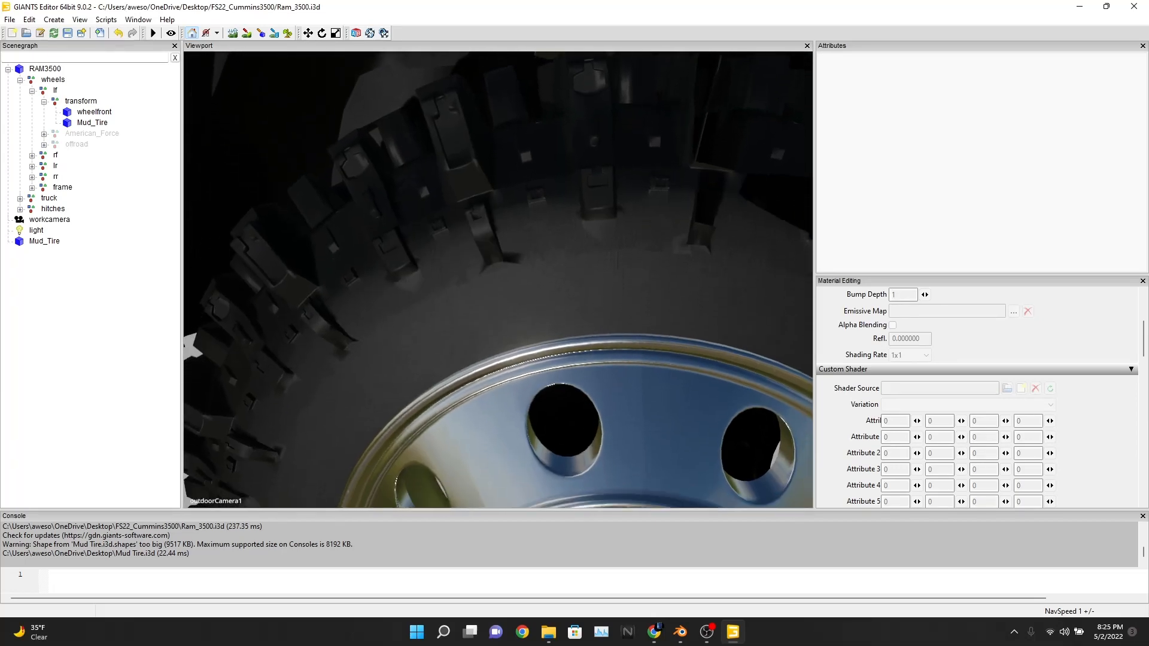
scroll(497, 280, "down", 6)
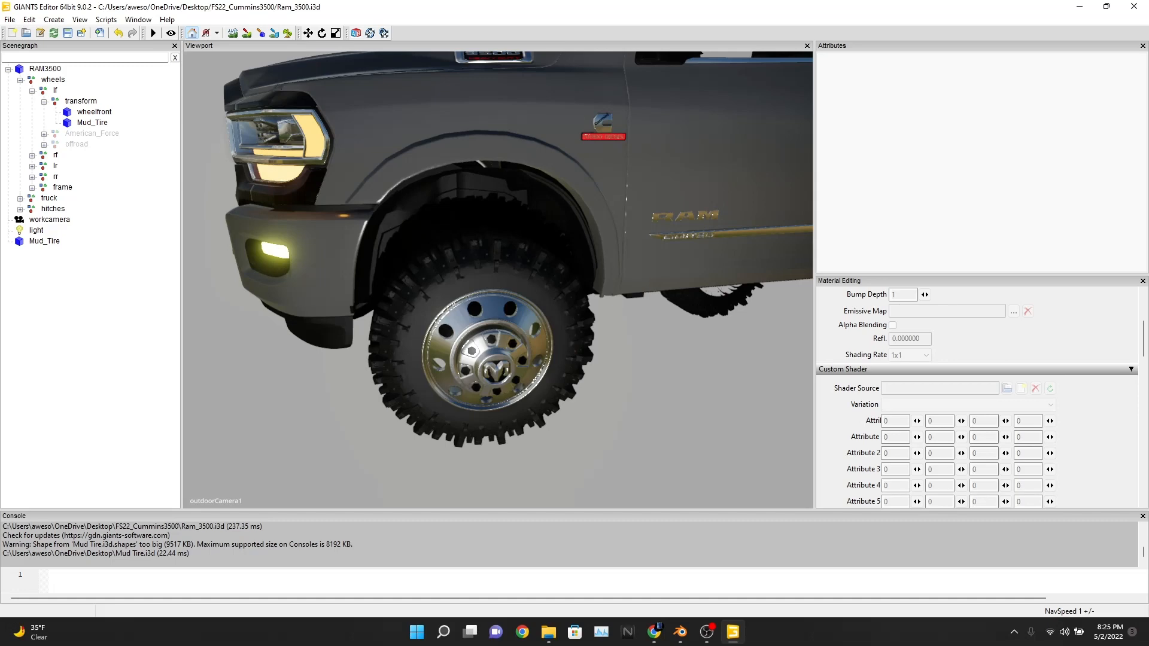
Step: Delete the root-level light and the leftover root-level Mud_Tire from the scene
left_click(37, 231)
left_click(45, 241, "ctrl")
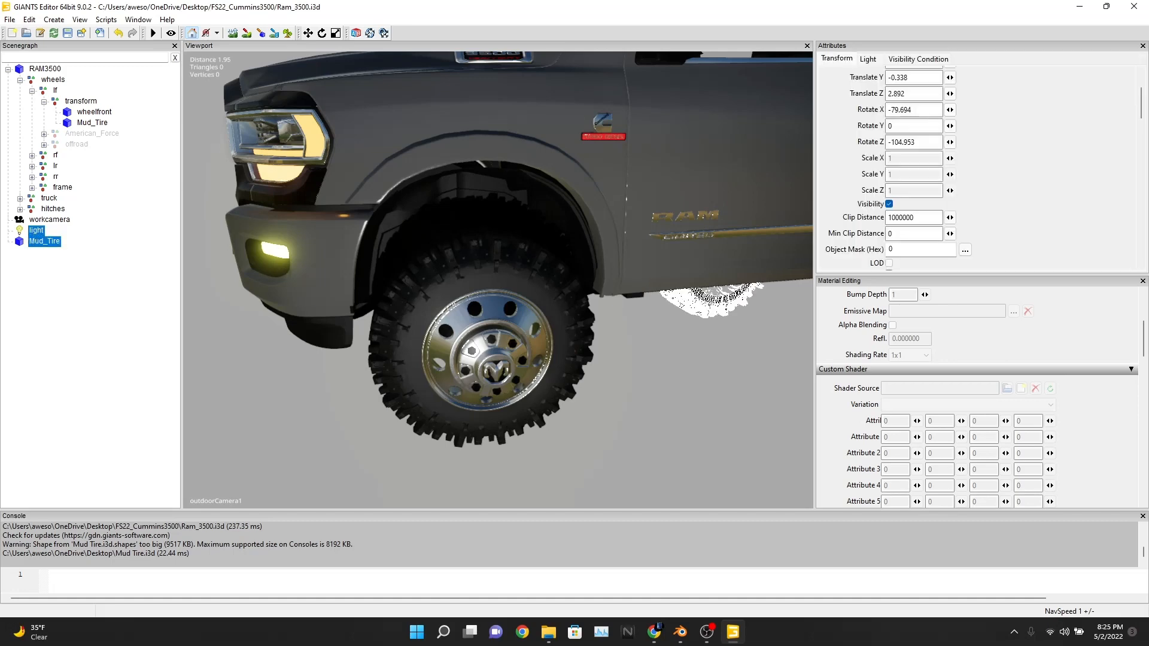
left_click(29, 20)
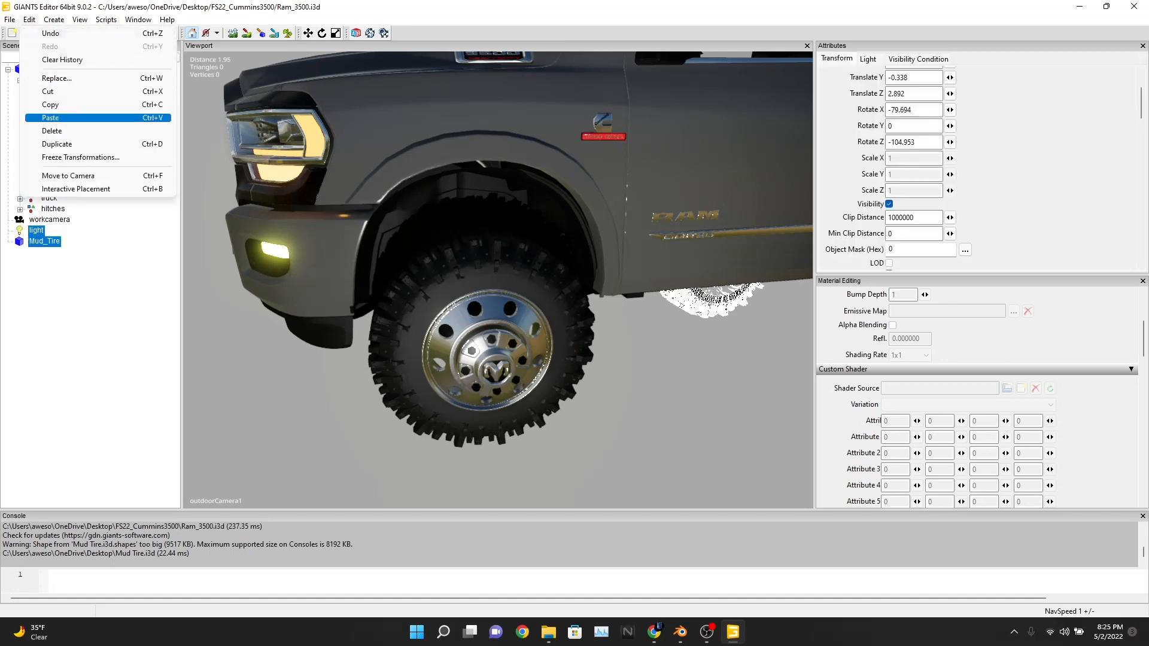
left_click(42, 131)
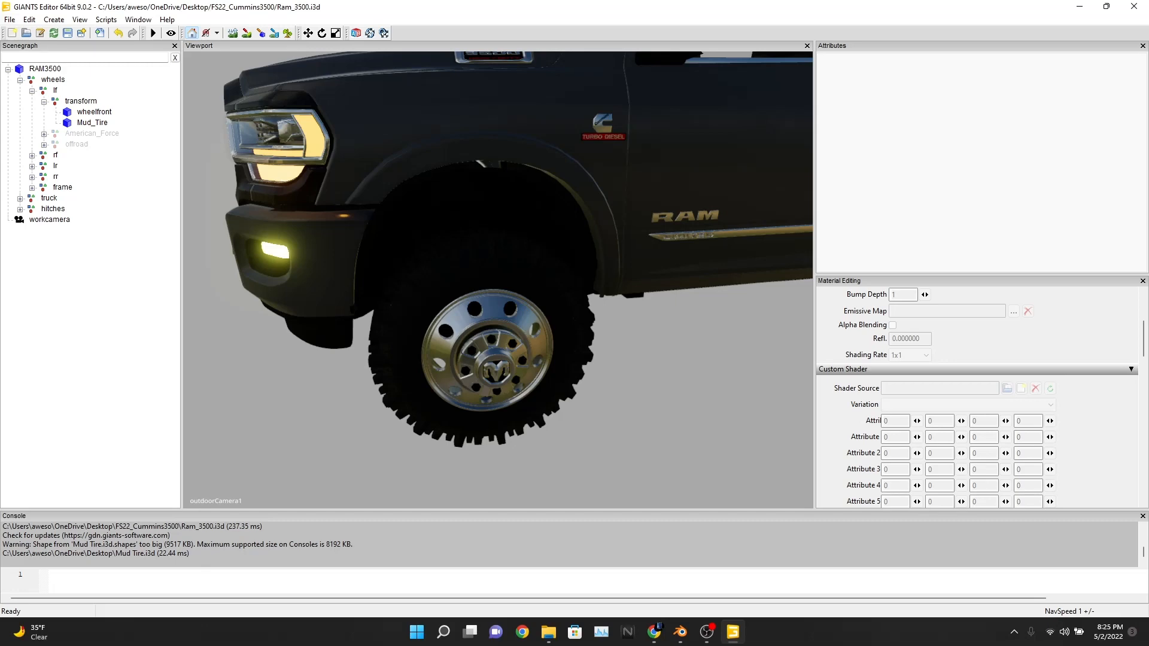
Step: Hide the whole wheels group, expand its lf and rf wheel sets, and make the group visible again
left_click(52, 80)
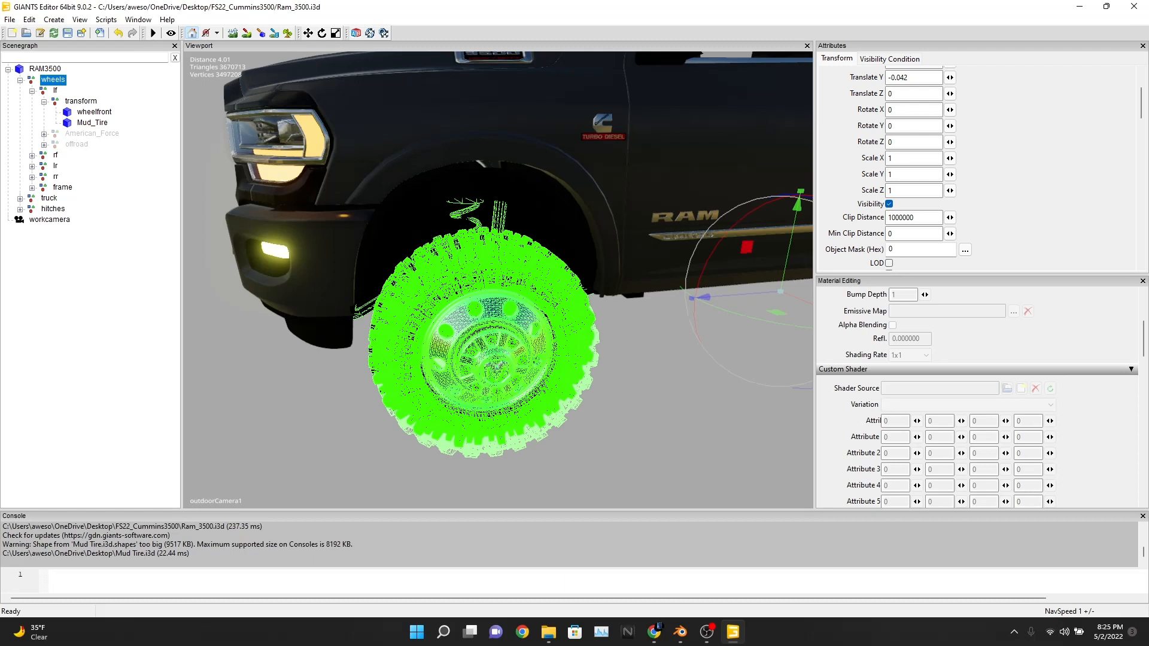
left_click(43, 102)
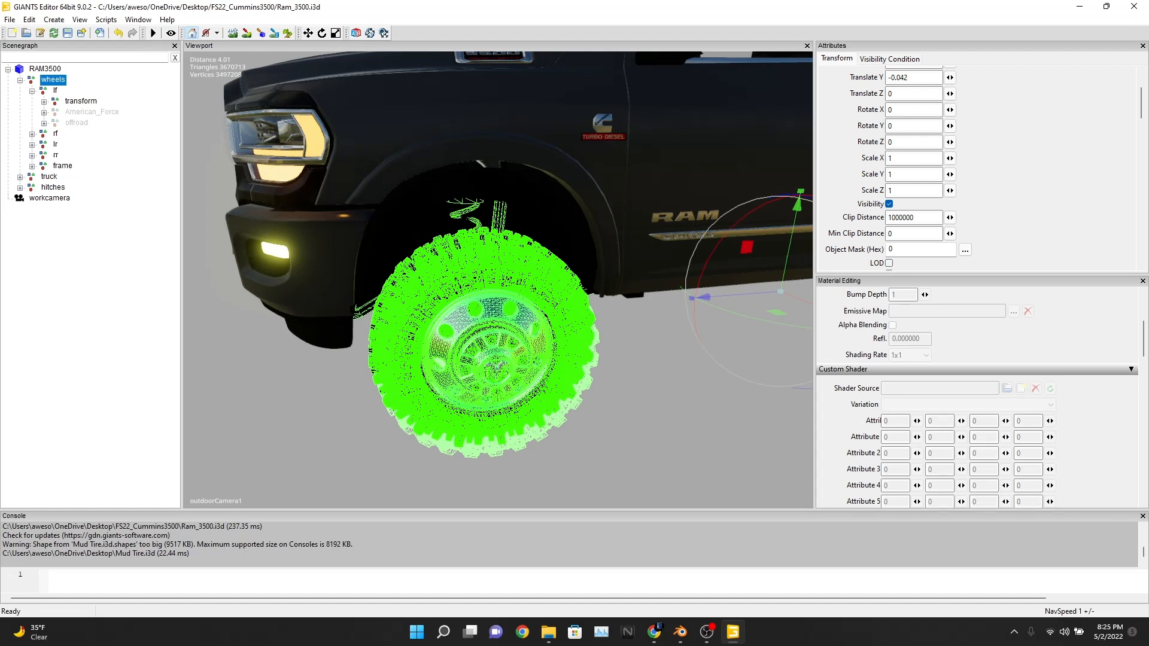
left_click(32, 91)
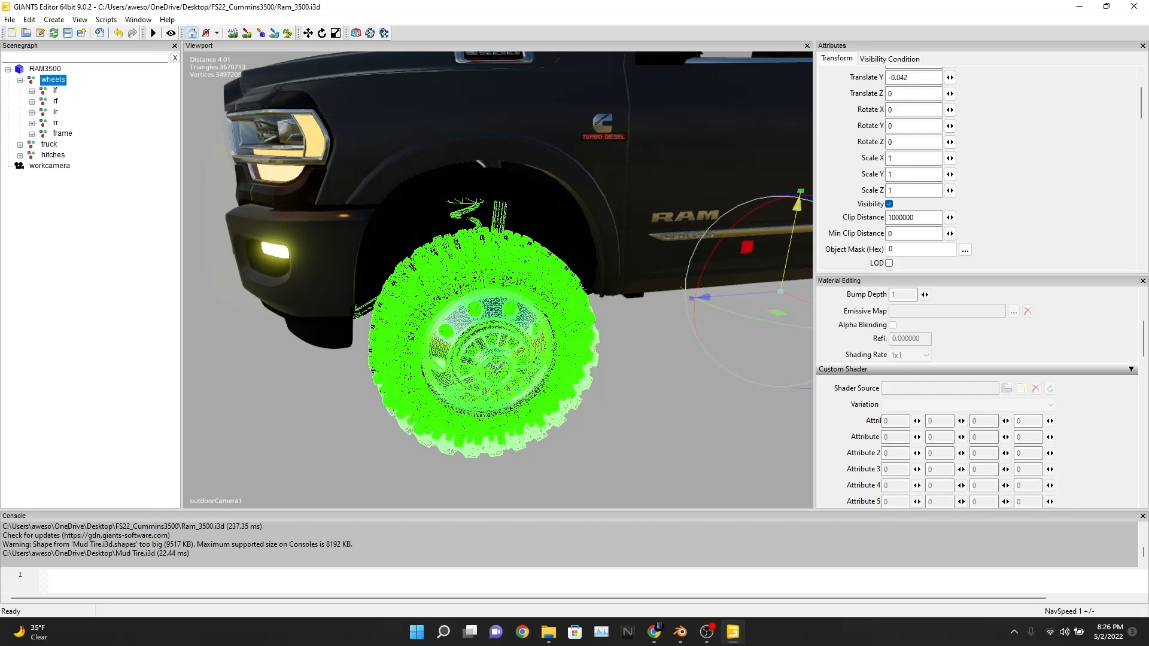
left_click(889, 204)
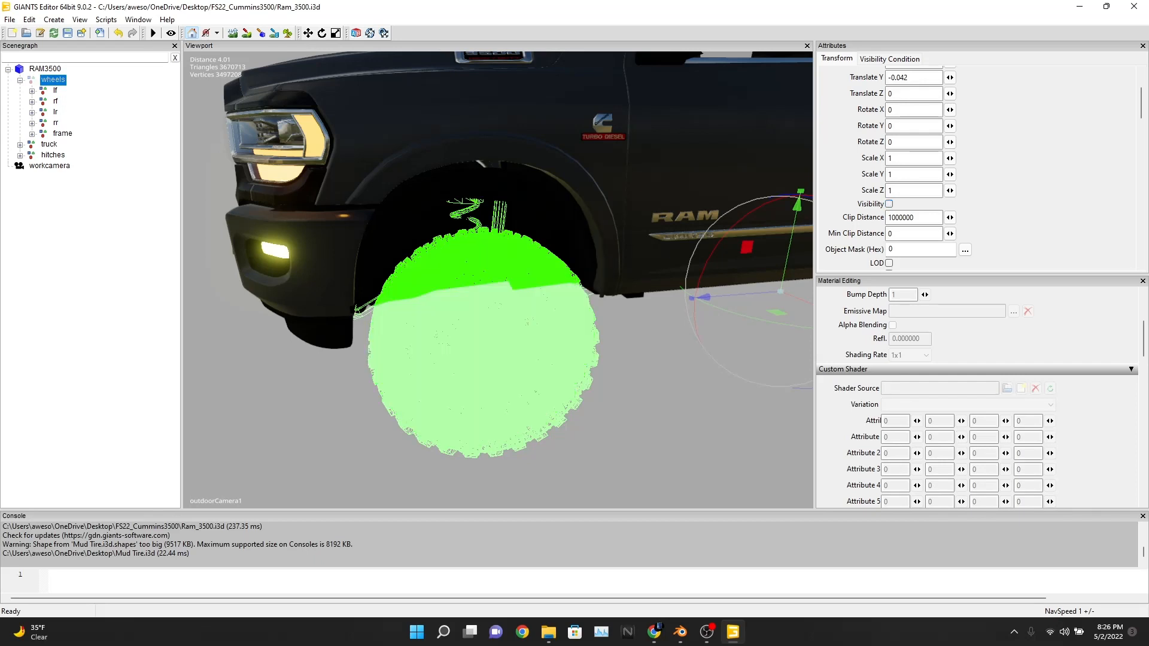
left_click(20, 80)
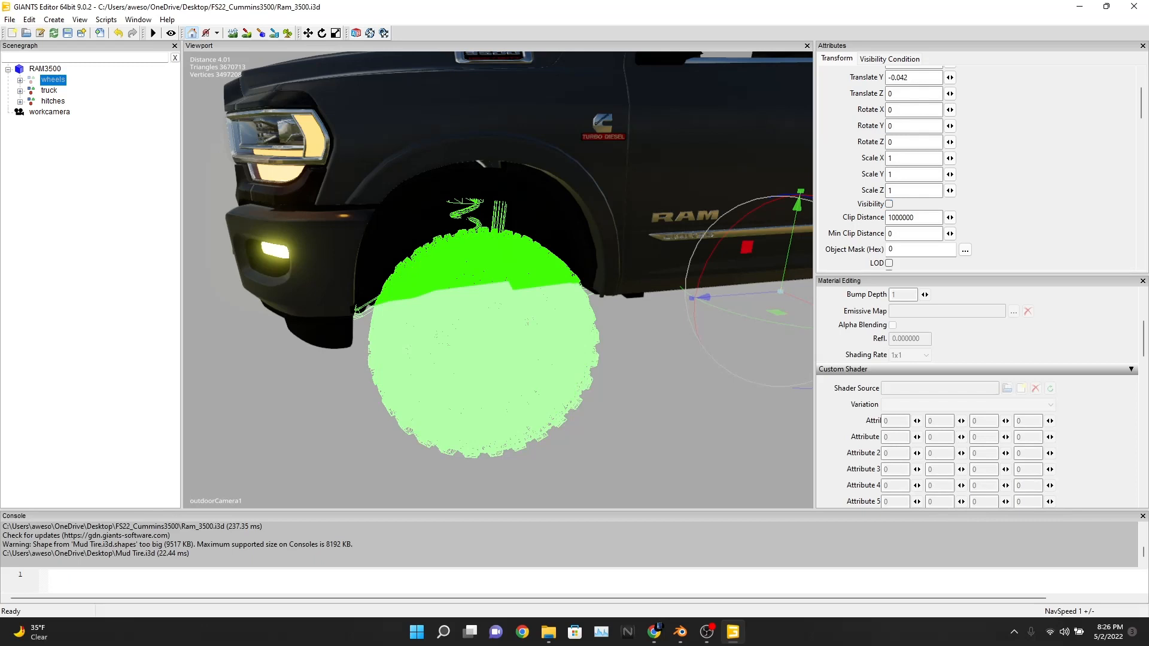
left_click(19, 80)
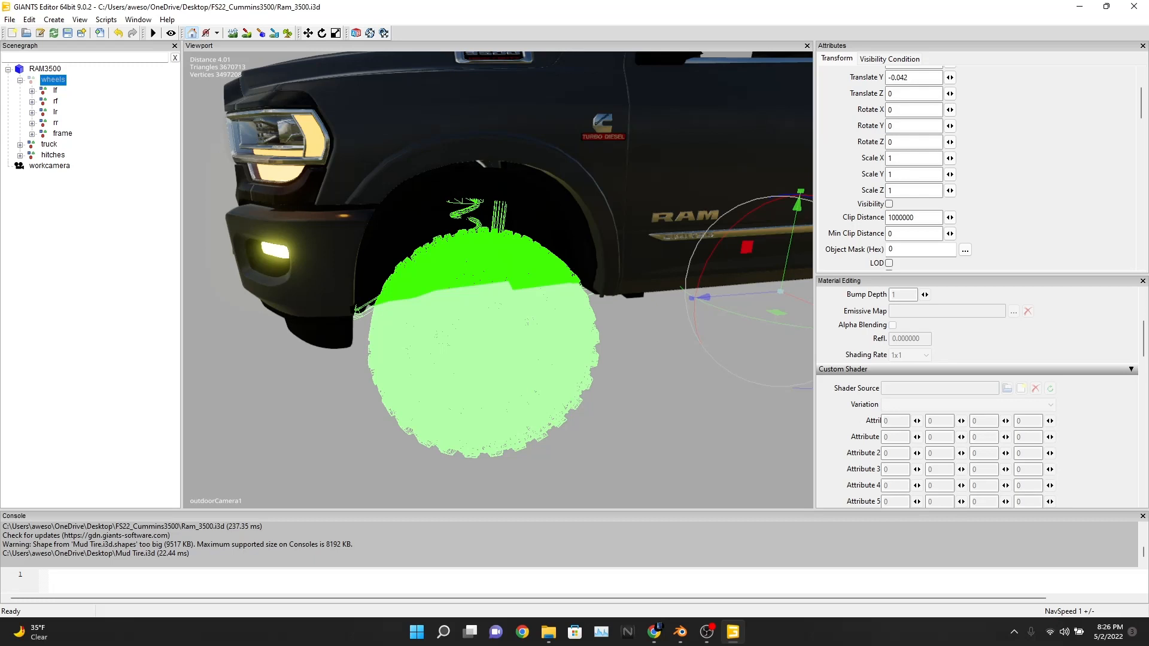
left_click(31, 91)
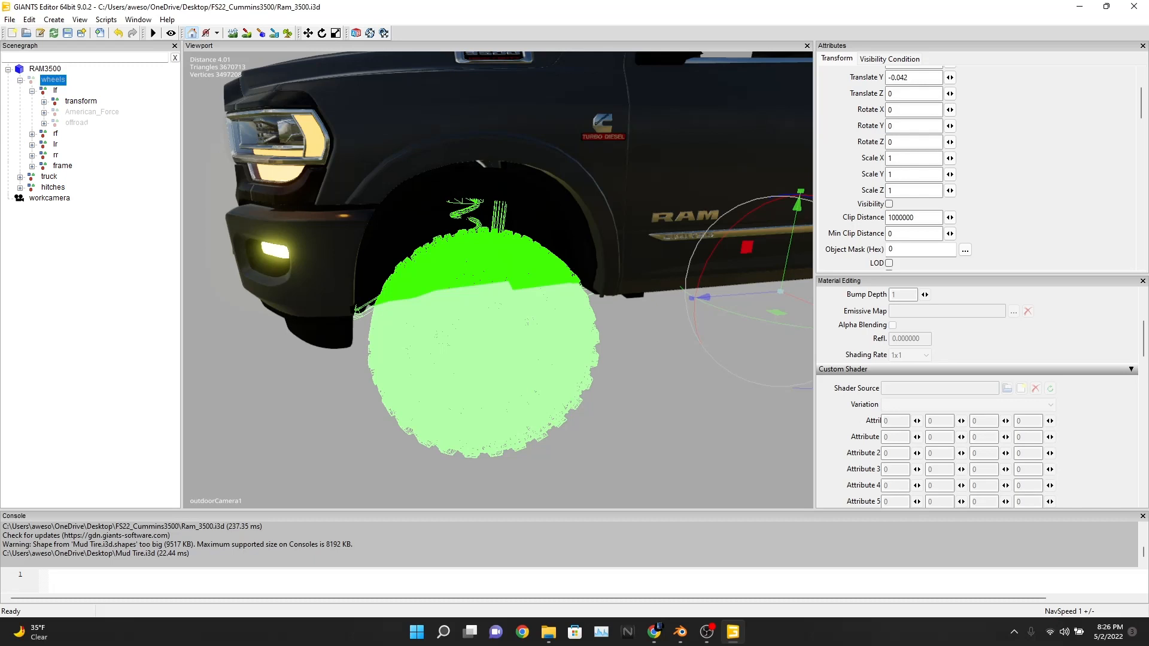
left_click(32, 134)
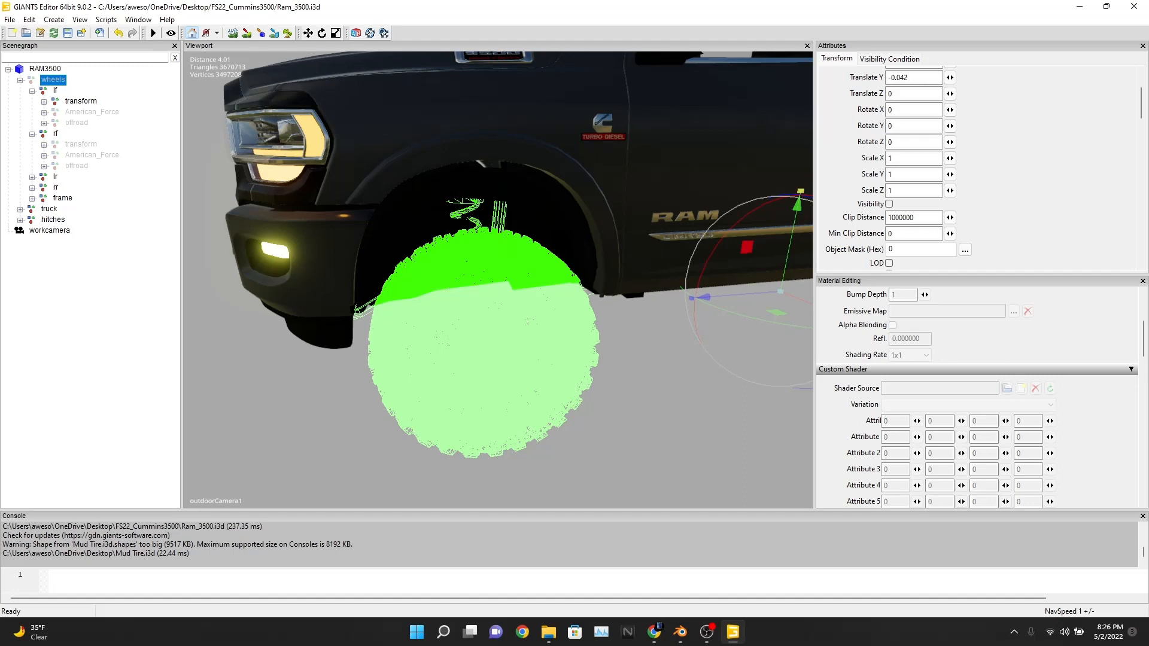
left_click(888, 204)
Step: Hide the transform wheel set under lf, which holds the wheelfront rim and Mud_Tire
left_click(81, 101)
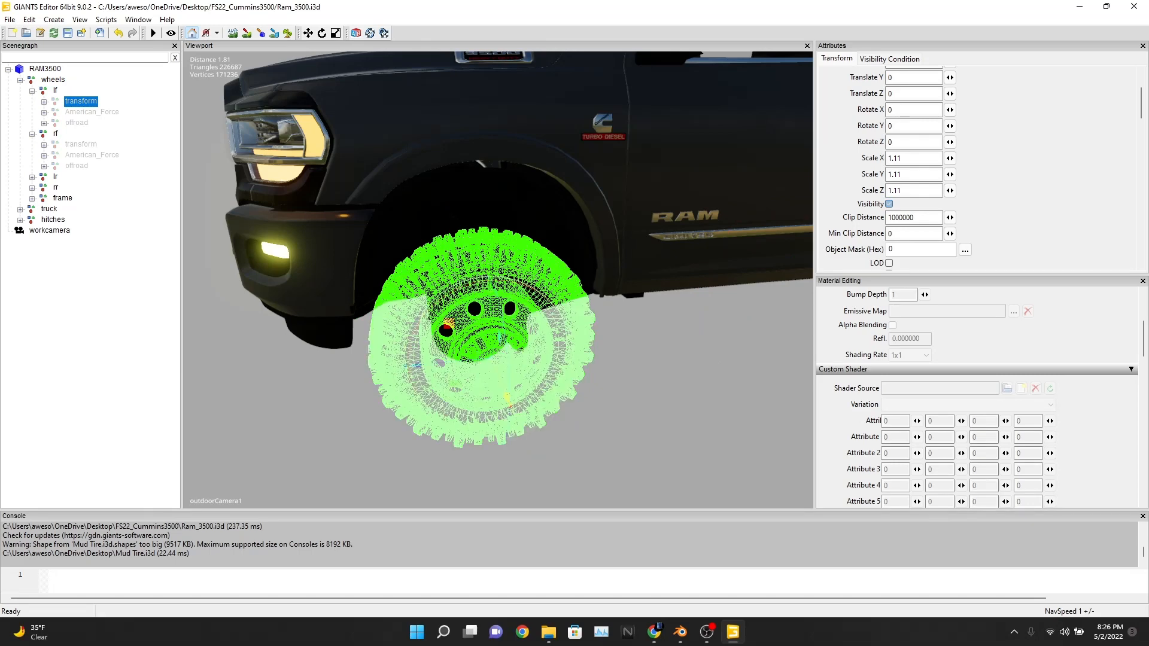
left_click(888, 204)
left_click(10, 20)
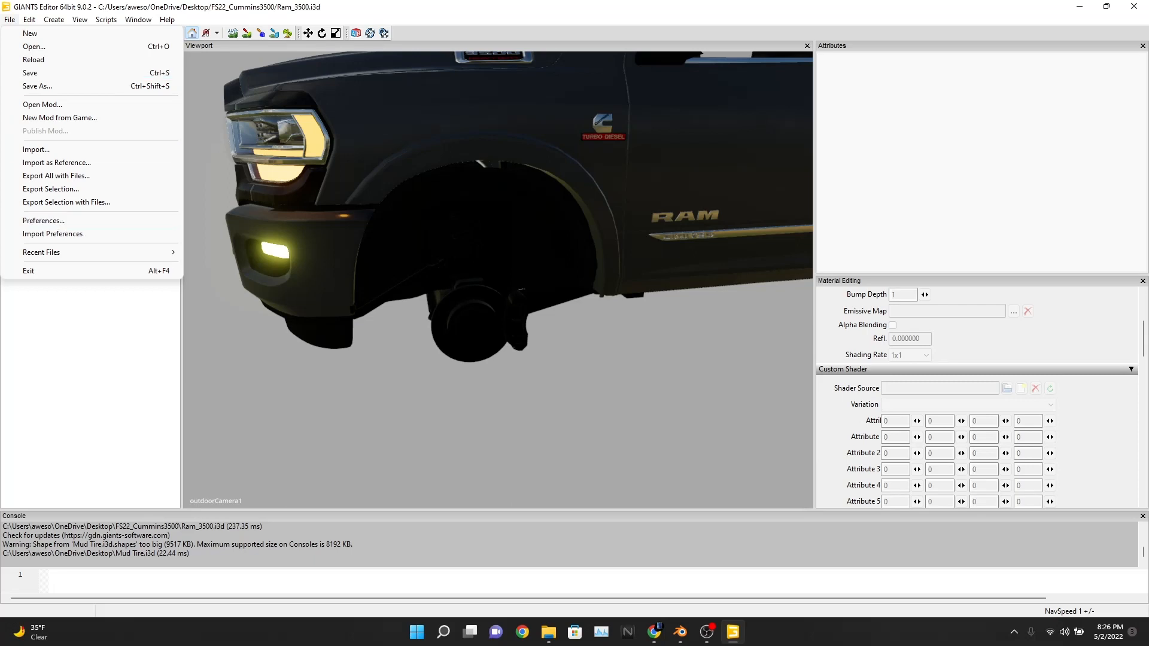
key("Escape")
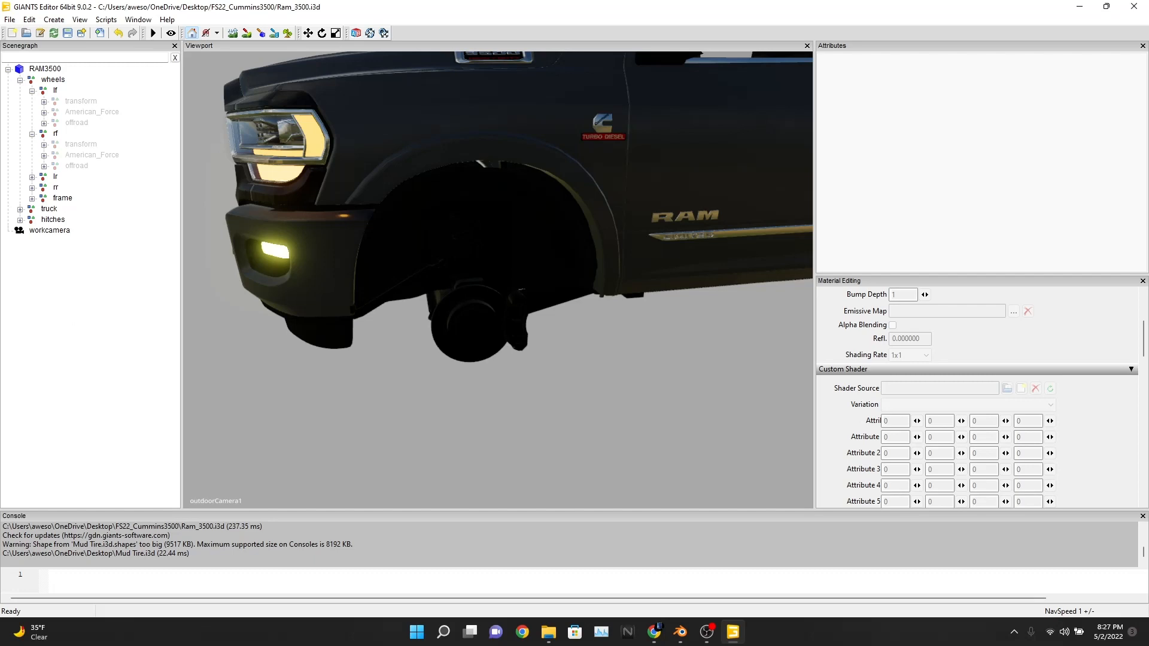
left_click_drag(498, 280, 483, 346, "alt")
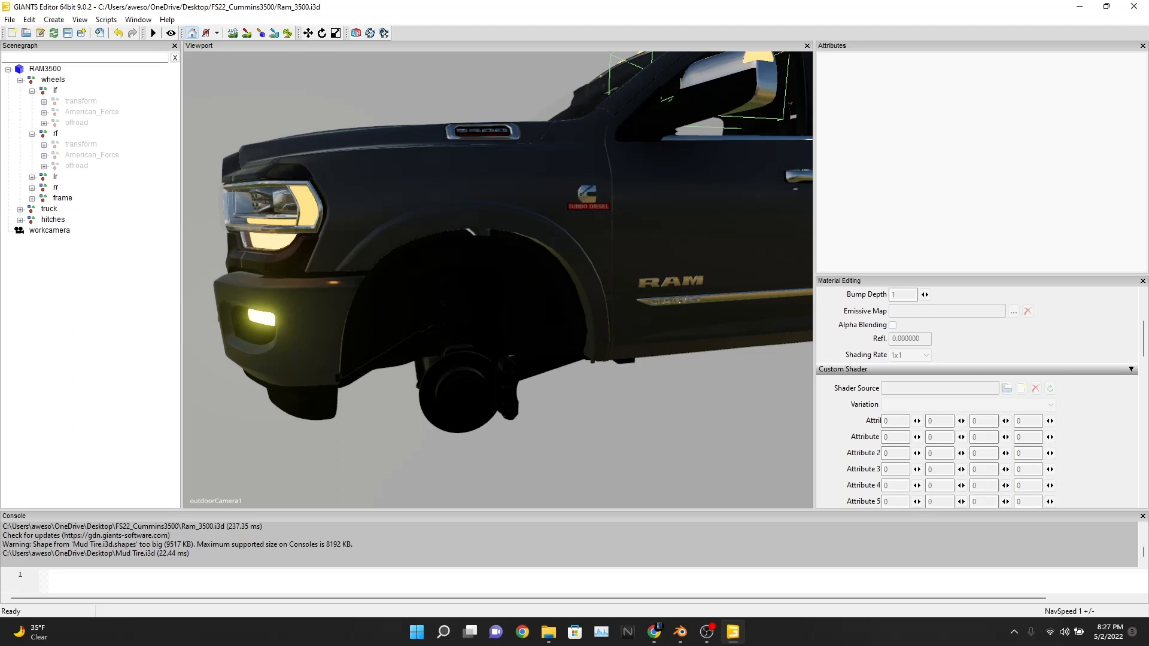
left_click_drag(498, 279, 747, 204, "alt")
scroll(497, 279, "up", 8)
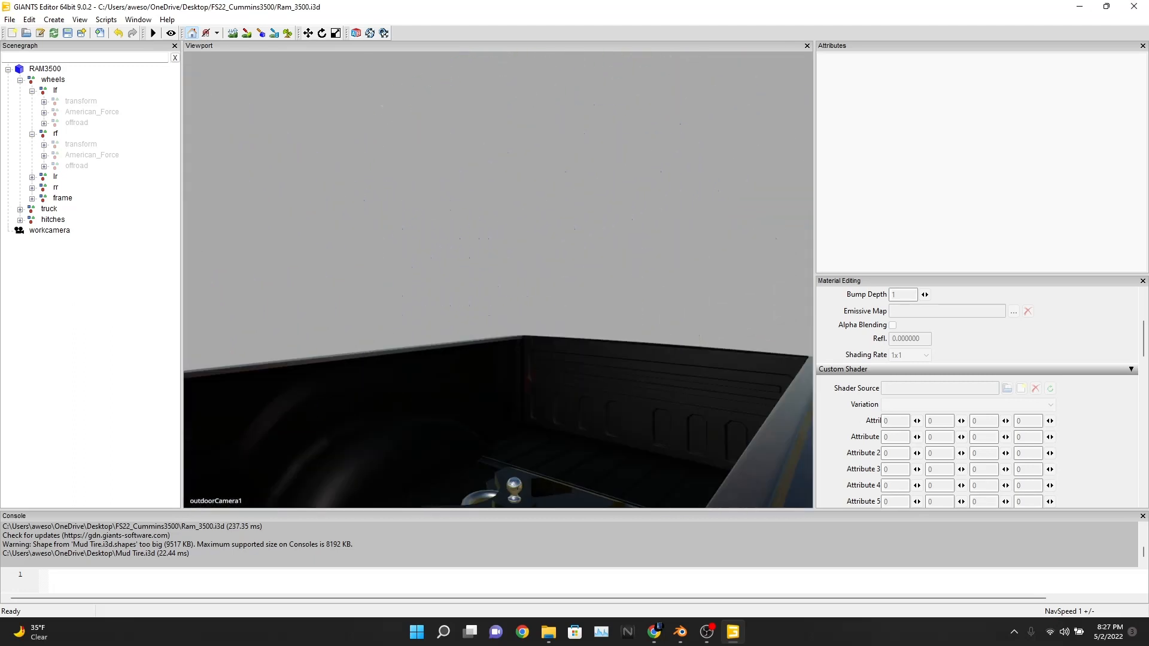
left_click_drag(498, 279, 658, 269, "alt")
scroll(498, 279, "down", 8)
left_click_drag(498, 279, 431, 290, "alt")
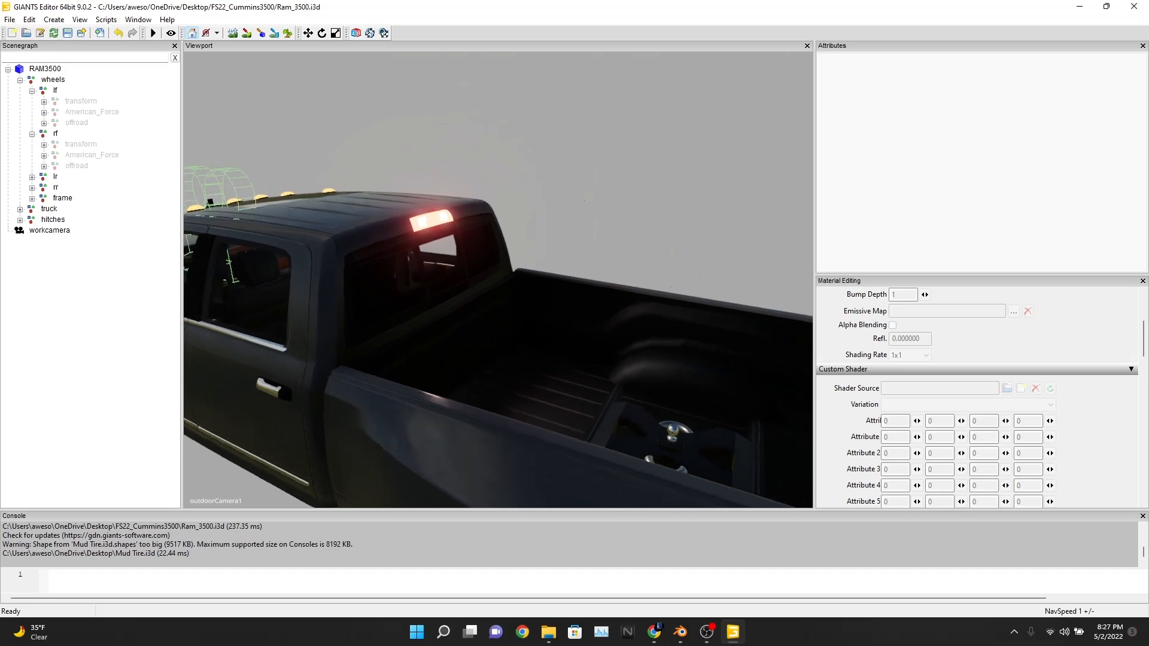
scroll(498, 279, "down", 1)
left_click_drag(498, 279, 563, 256, "alt")
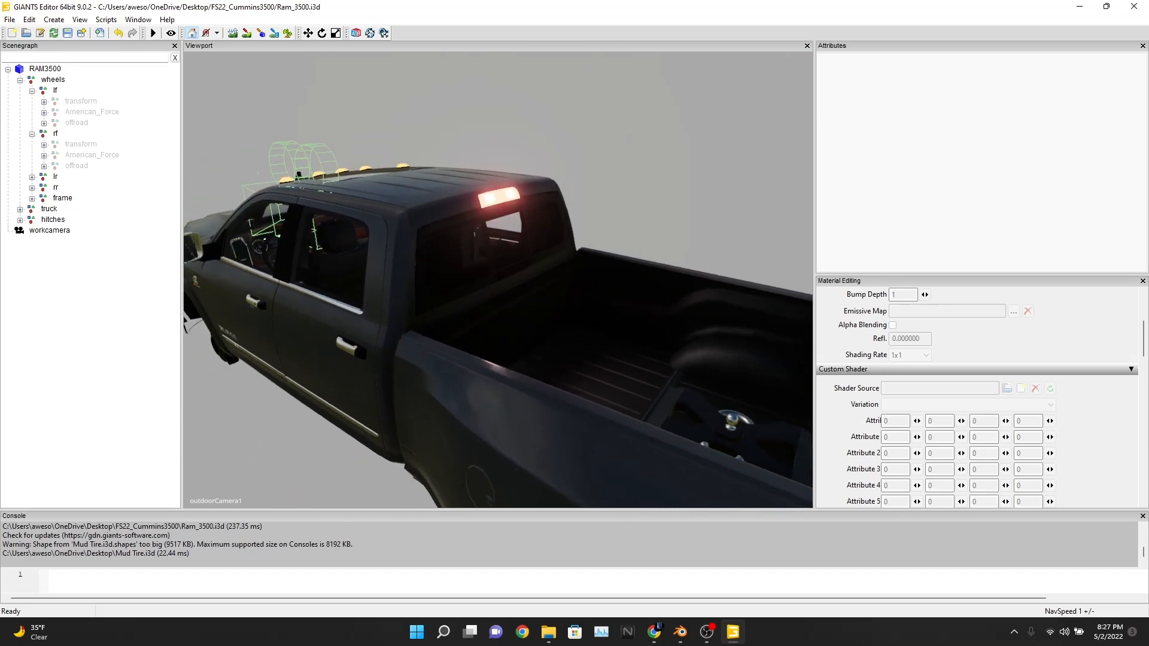
mouse_move(498, 280)
left_mouse_down("alt")
mouse_move(444, 259)
mouse_move(354, 253)
mouse_move(356, 222)
mouse_move(508, 275)
left_mouse_up("alt")
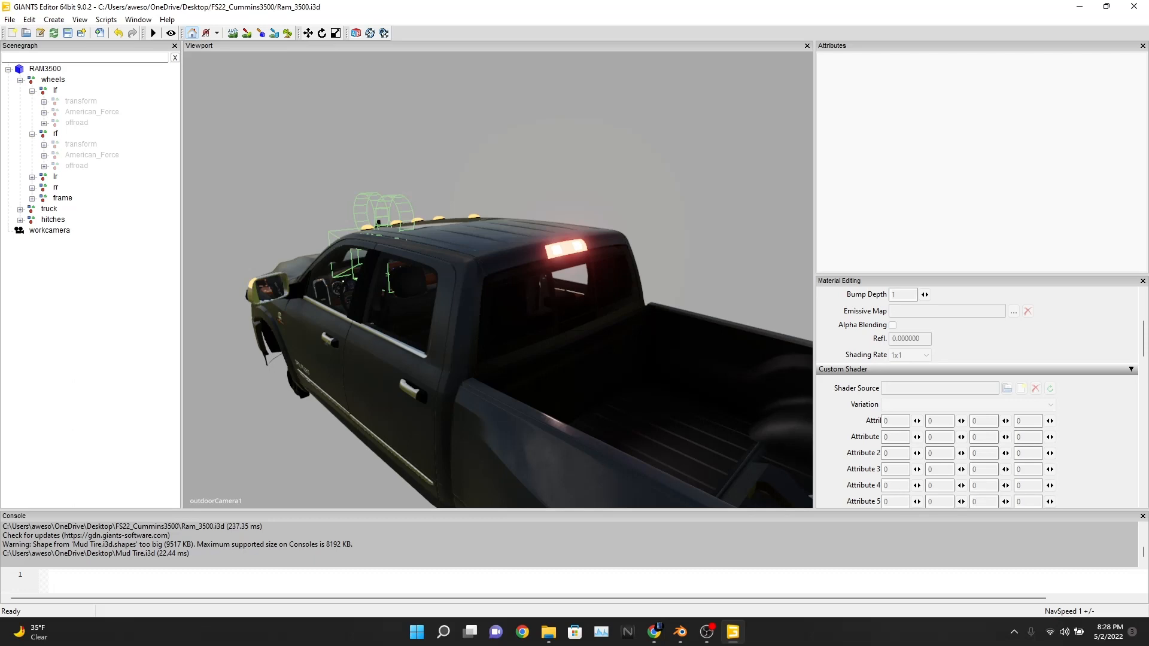
left_click_drag(498, 279, 571, 272, "alt")
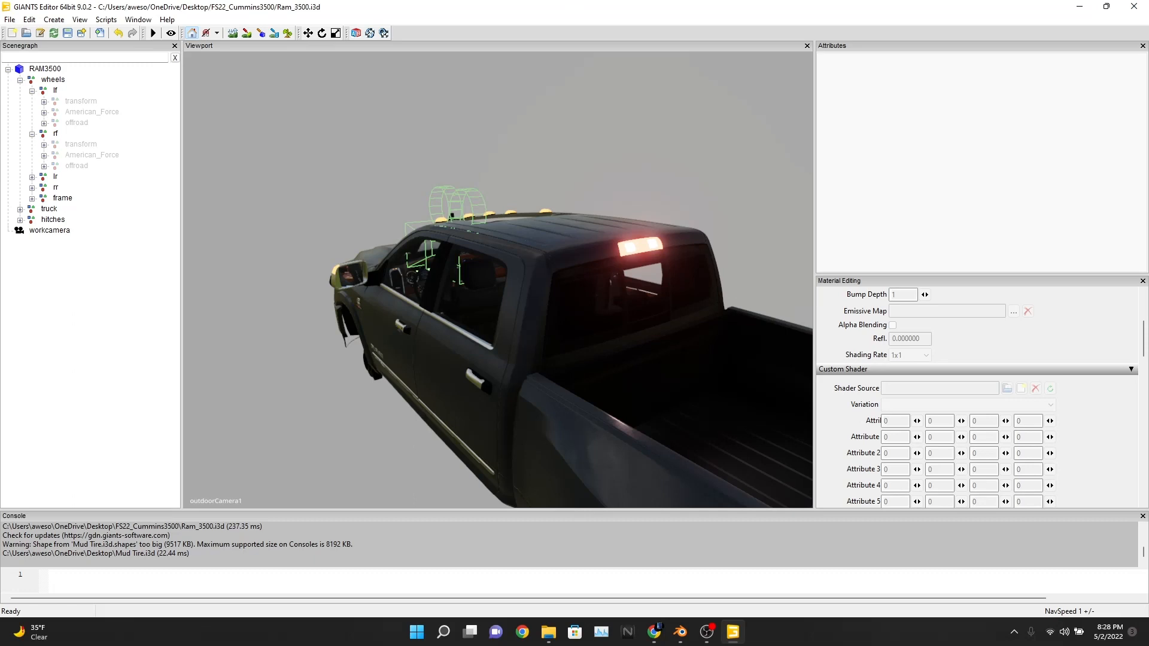
left_click_drag(498, 280, 378, 215, "alt")
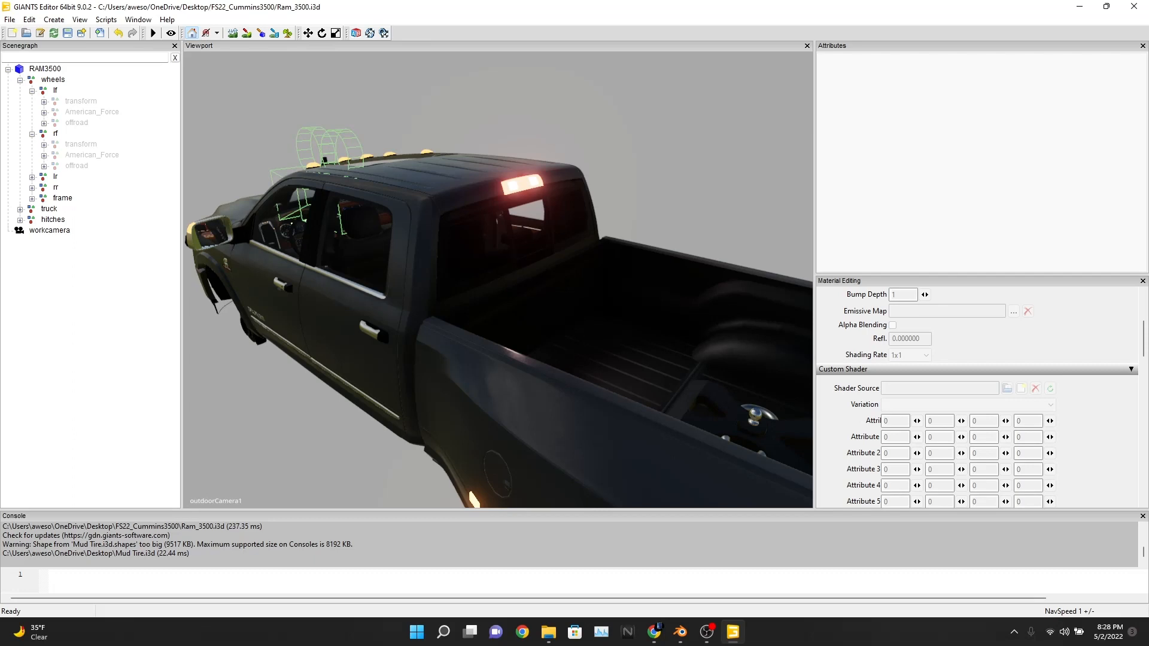
Step: Expand the lf transform wheel set, examine the selected Mud_Tire's placement on the truck from the side, and deselect it
left_click_drag(498, 280, 436, 344, "alt")
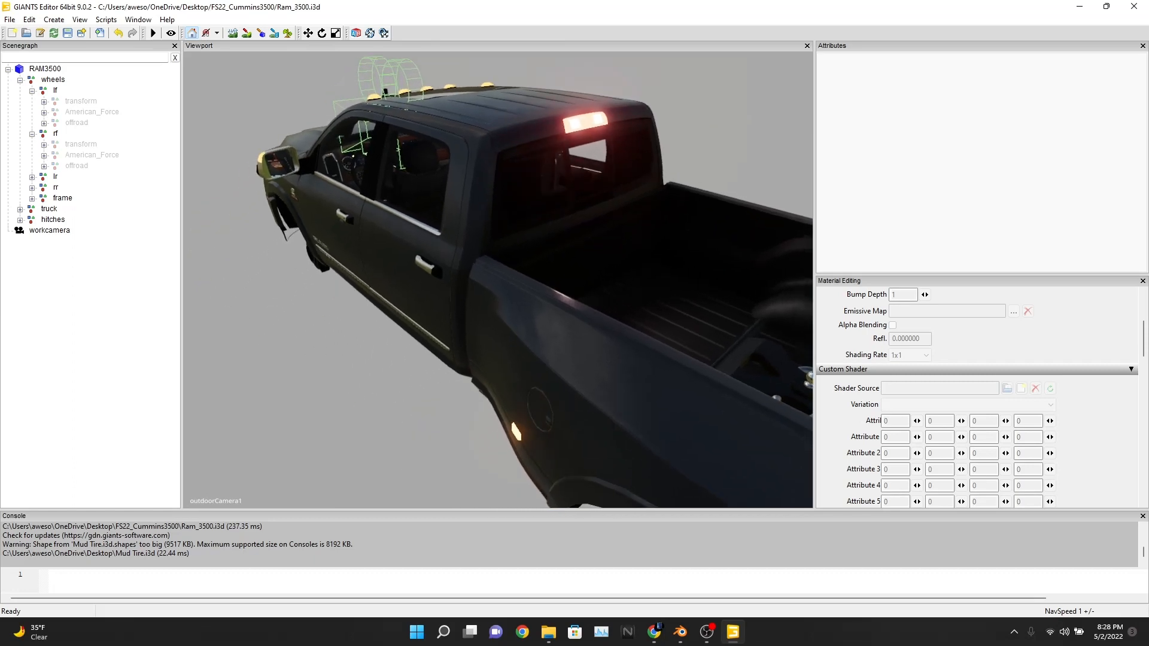
left_click_drag(498, 280, 463, 273, "alt")
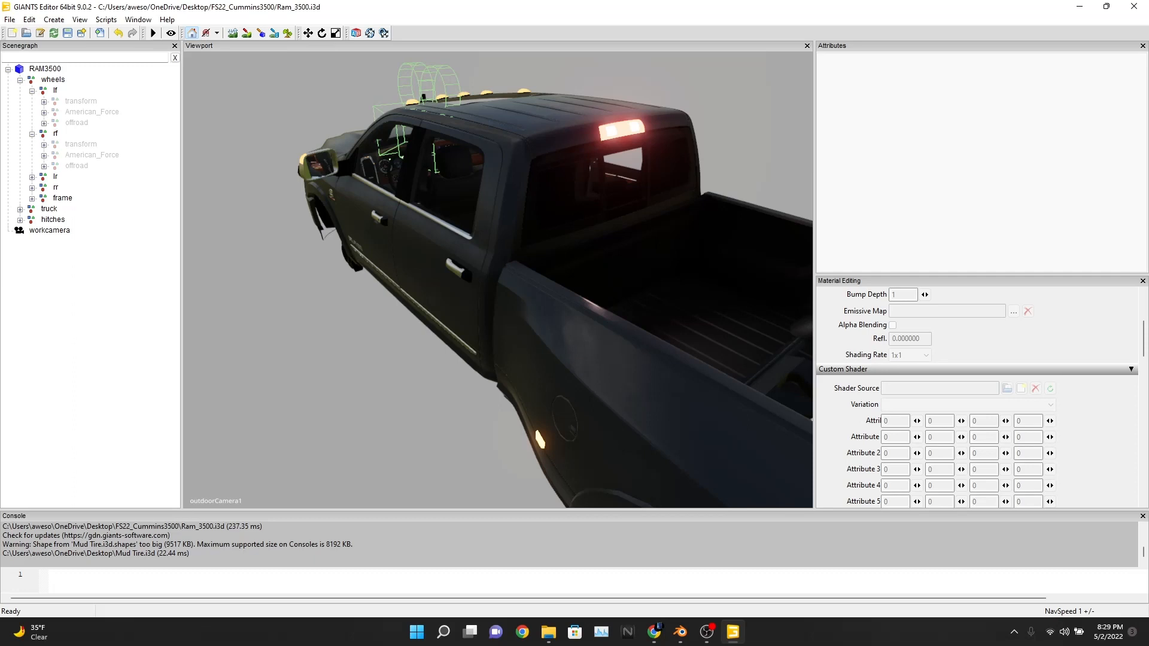
scroll(977, 397, "down", 2)
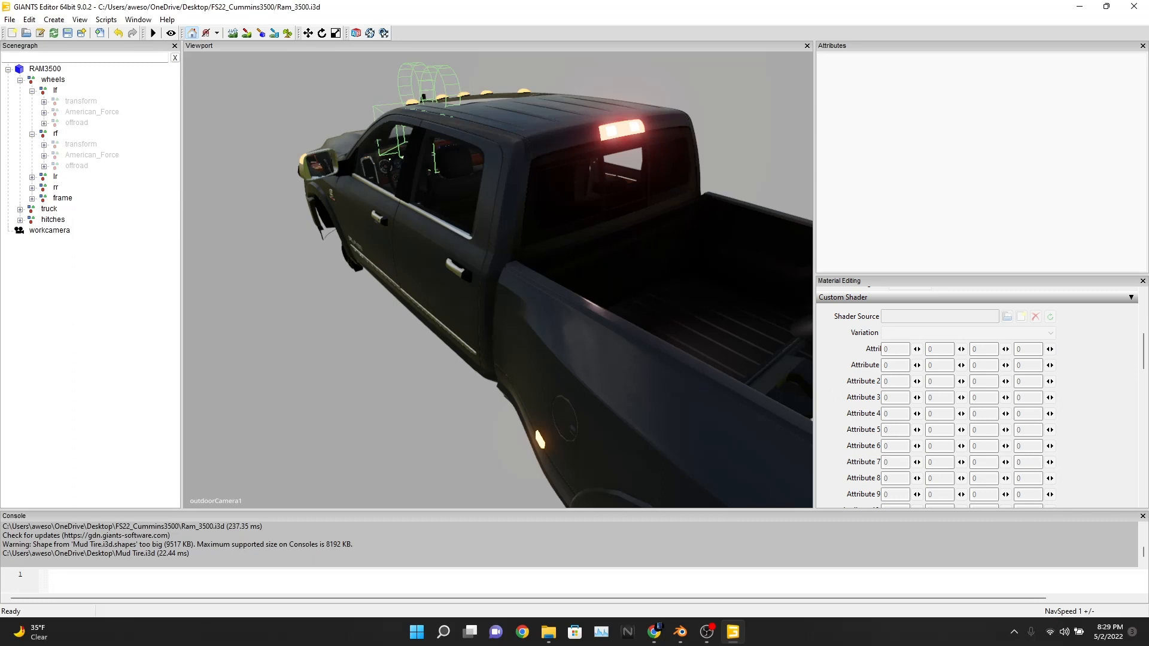
left_click(44, 102)
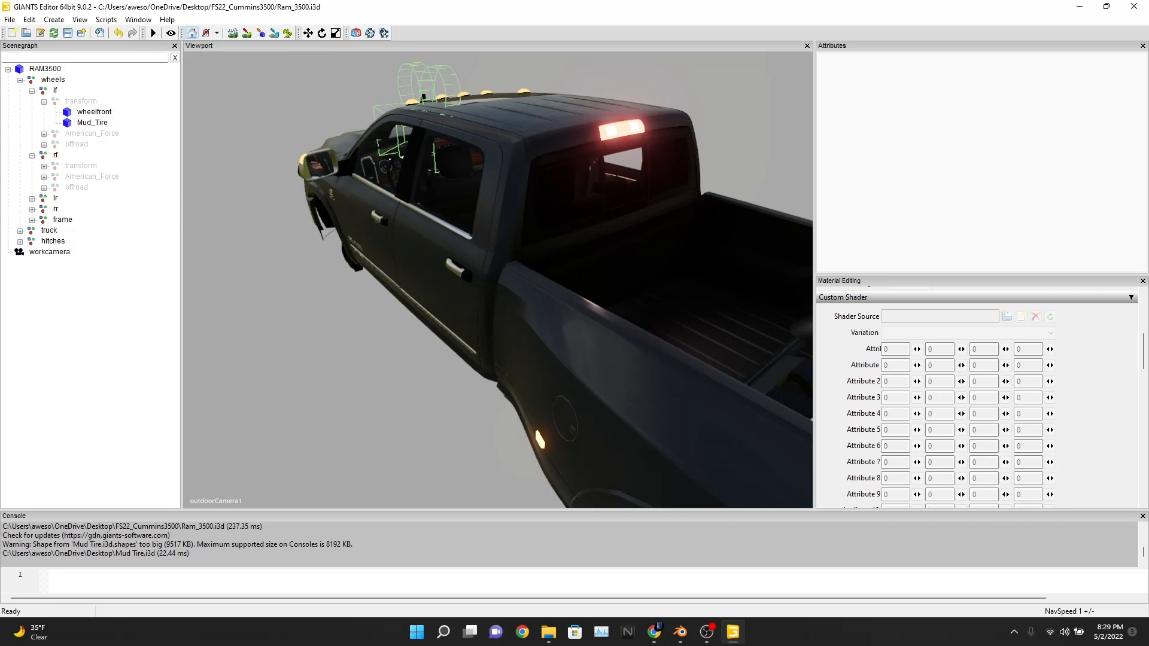
left_click(92, 123)
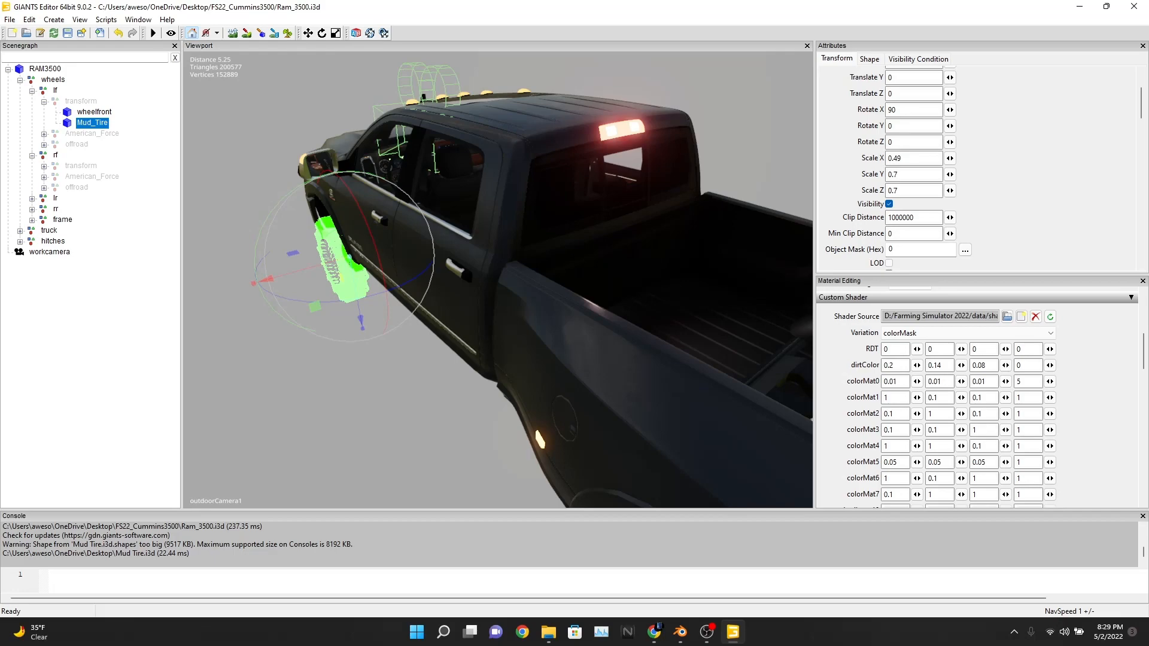
left_click_drag(497, 279, 515, 251, "alt")
scroll(437, 257, "down", 2)
scroll(514, 251, "down", 3)
scroll(515, 251, "down", 2)
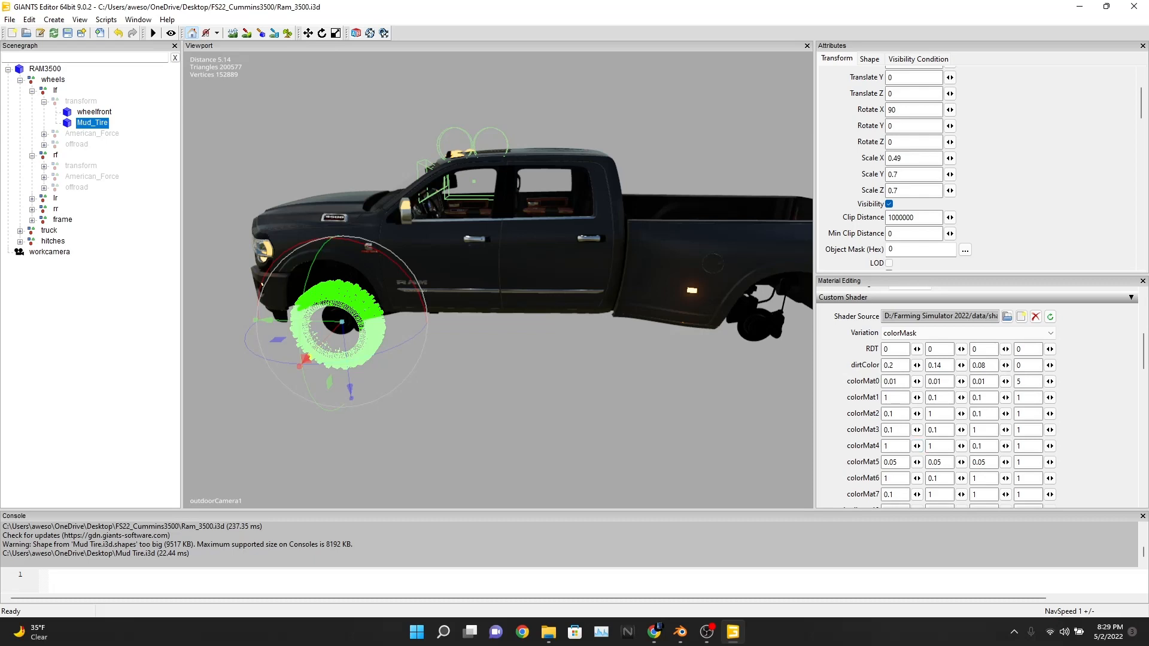
key("Escape")
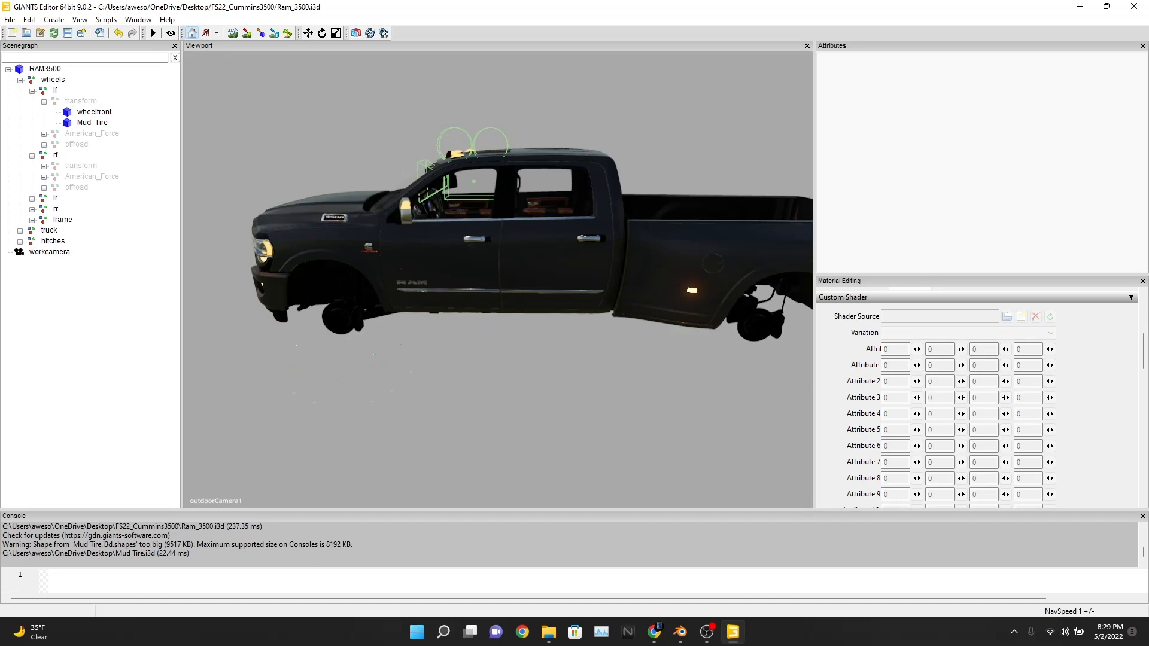
Step: Save Ram_3500.i3d and close the editor, declining to save changes again
key("alt+f")
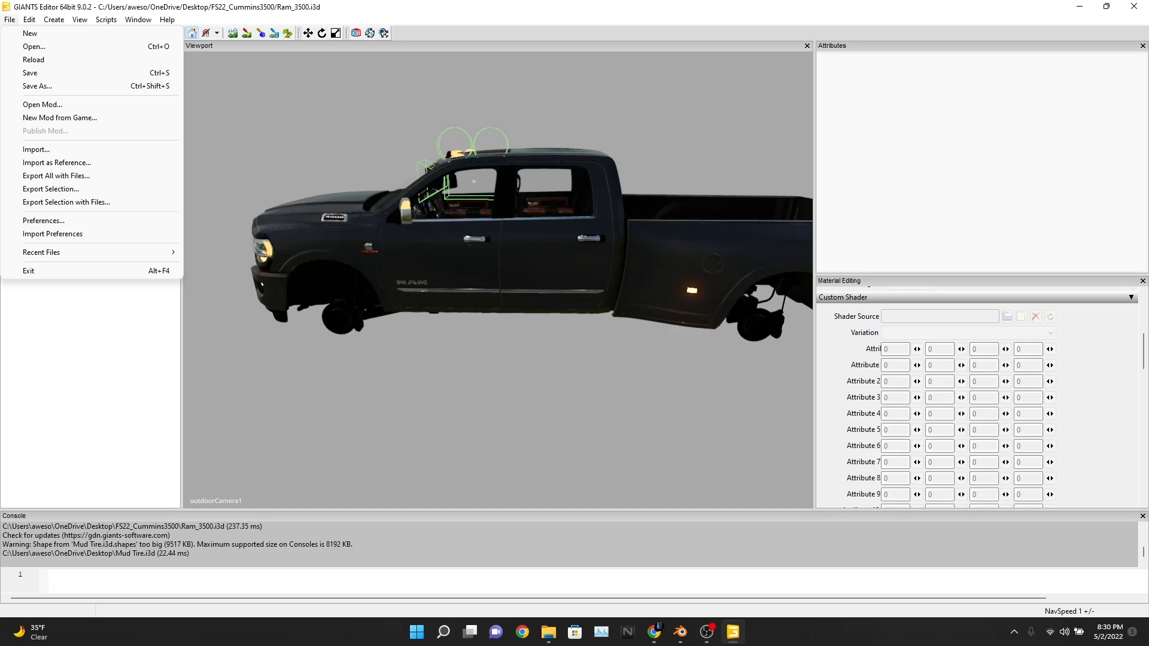
left_click(30, 73)
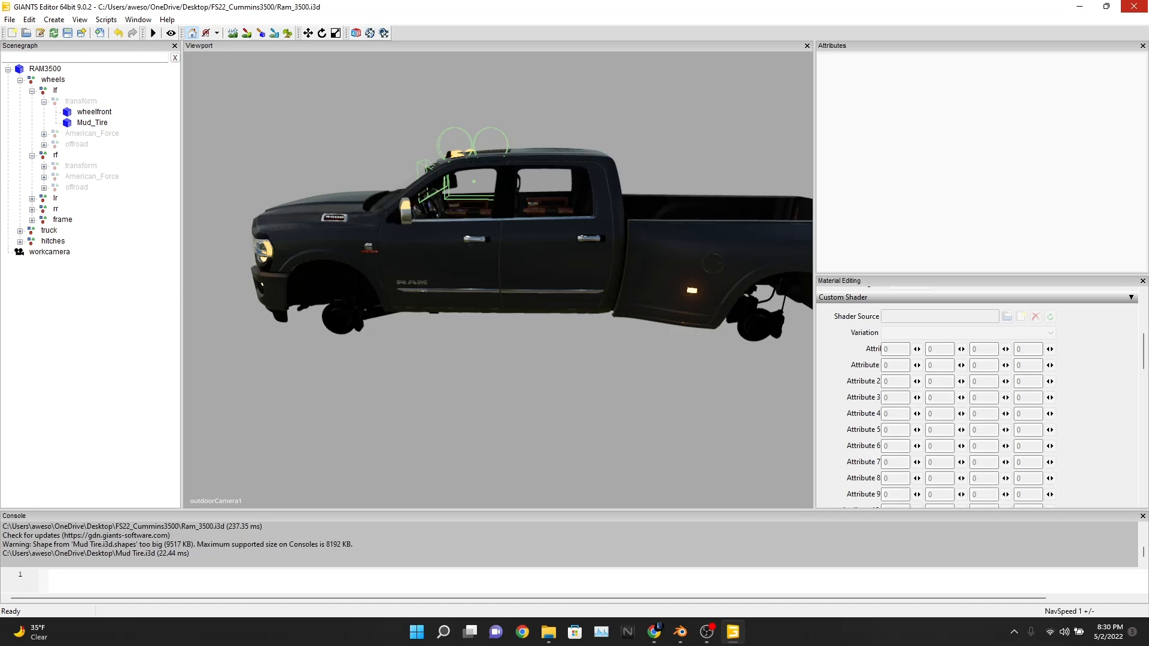
left_click(1133, 6)
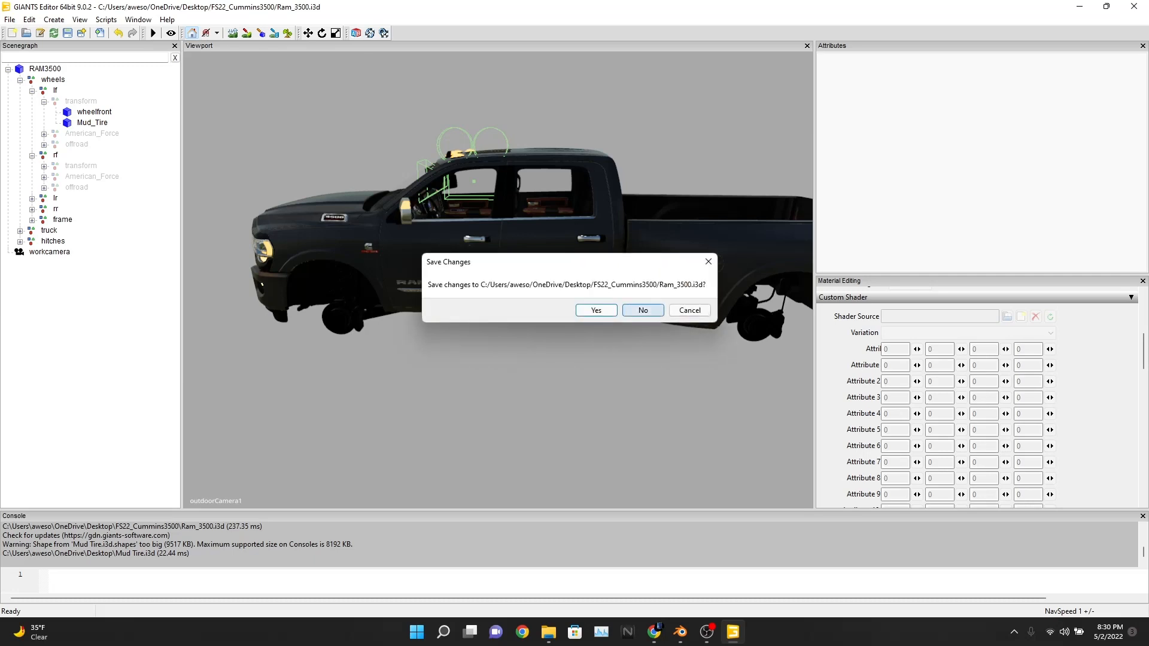
left_click(643, 310)
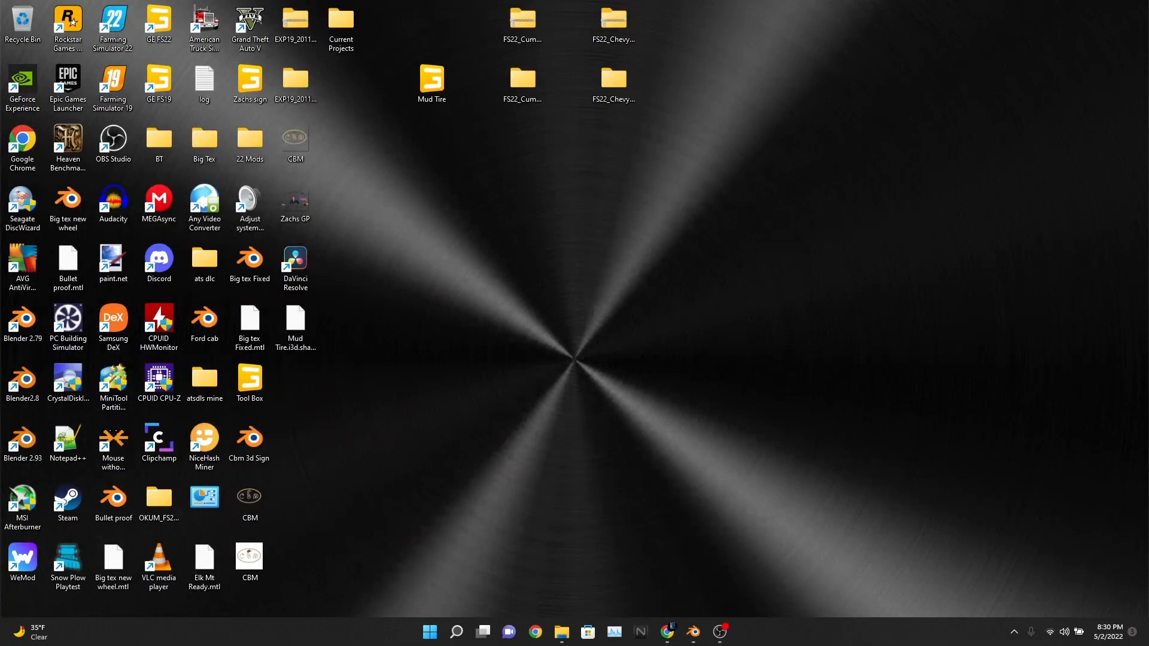
Step: Switch to Google Chrome, open Google Sheets from the Google apps list, and maximize the browser window
left_click(535, 631)
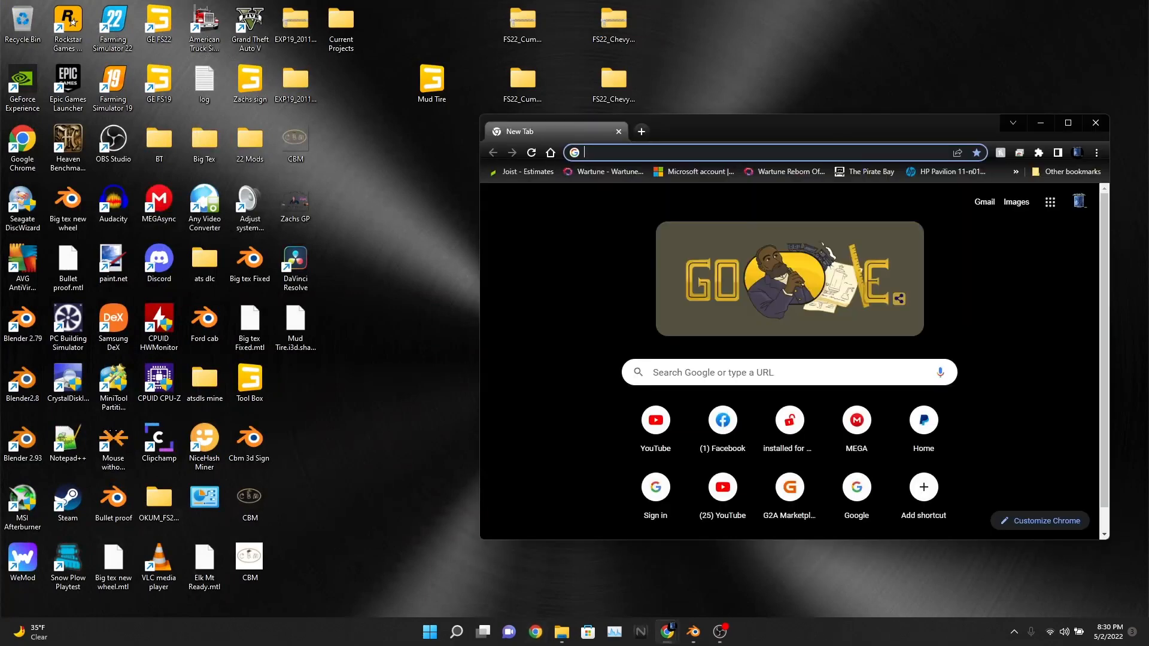
left_click(1050, 201)
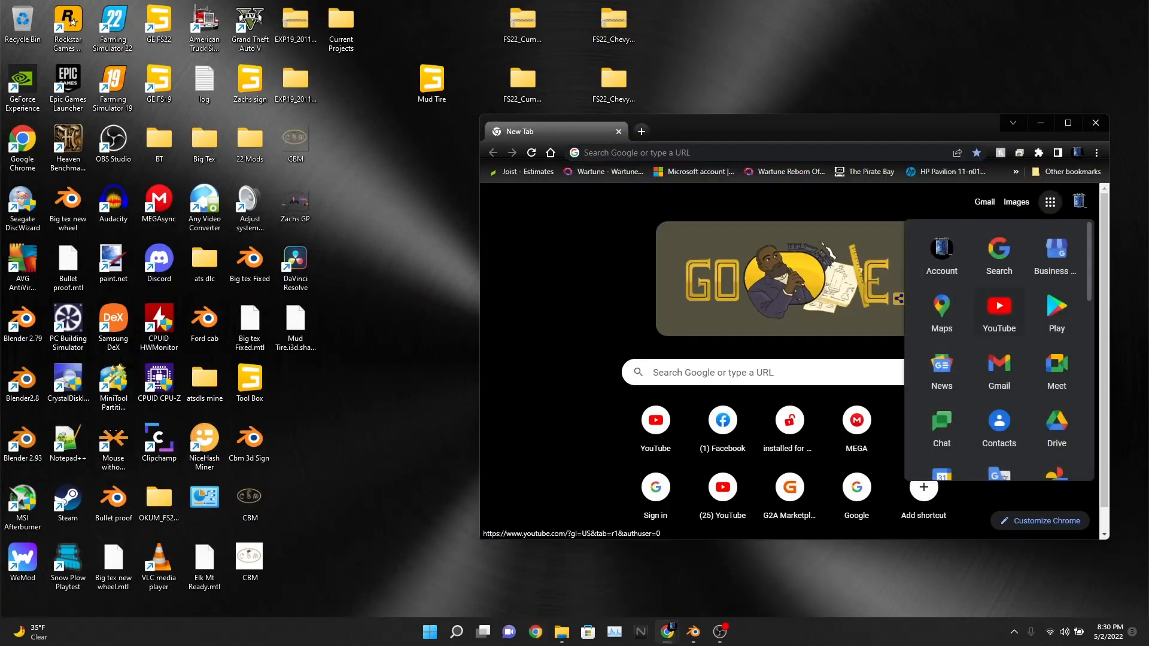
scroll(999, 308, "down", 5)
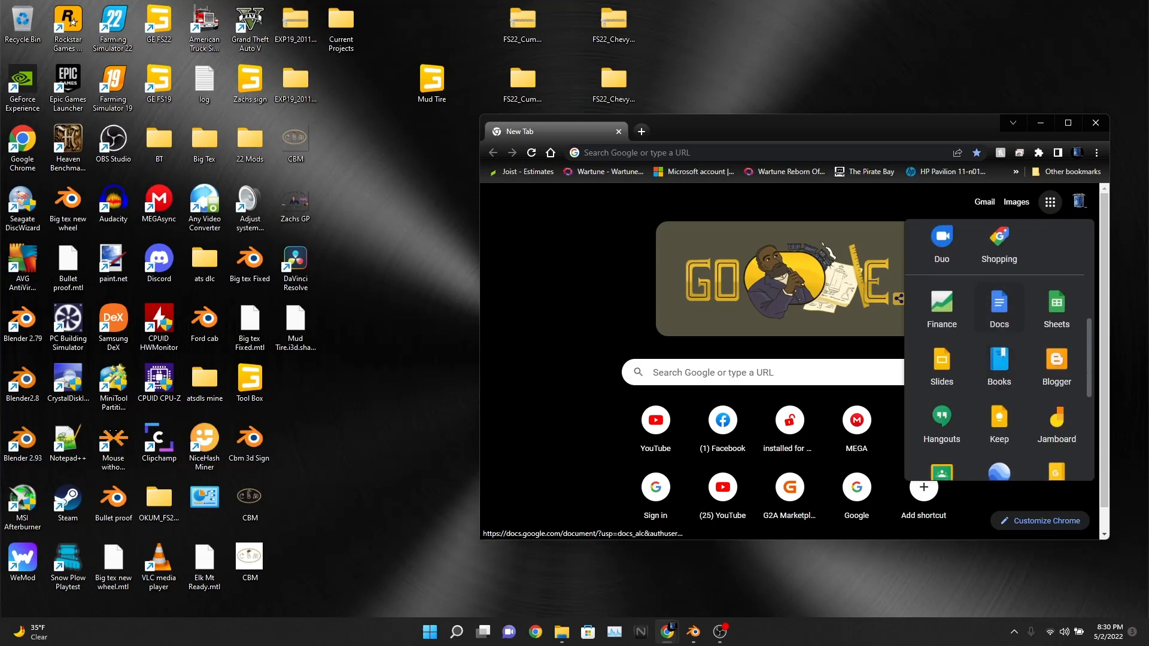
left_click(1056, 308)
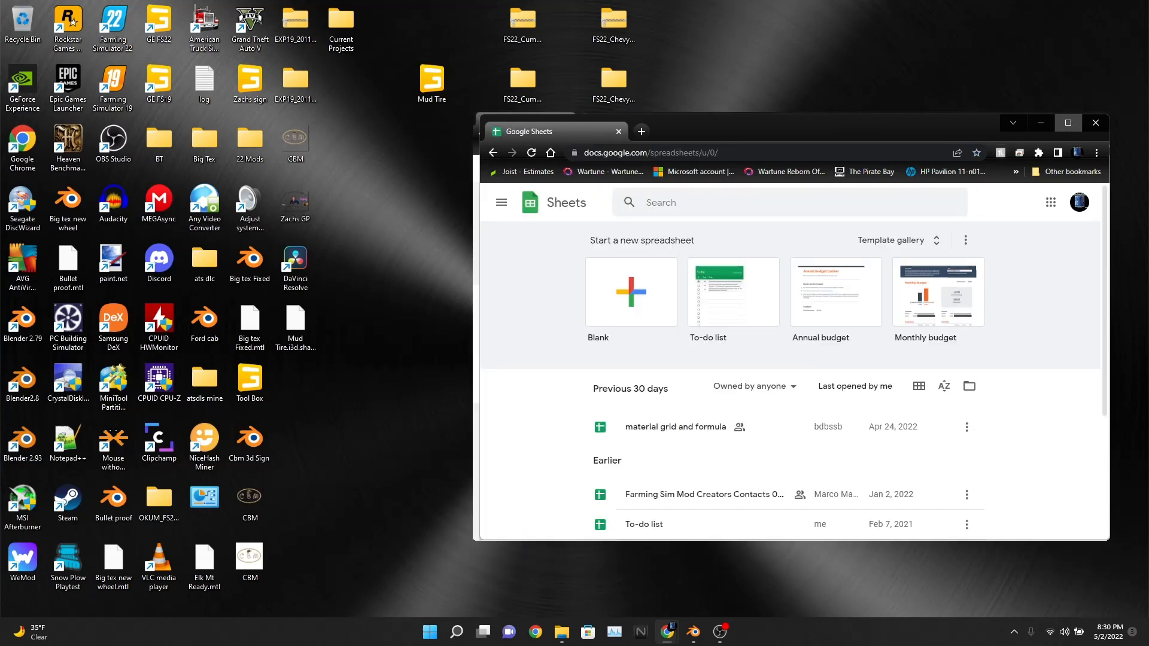
left_click(1068, 122)
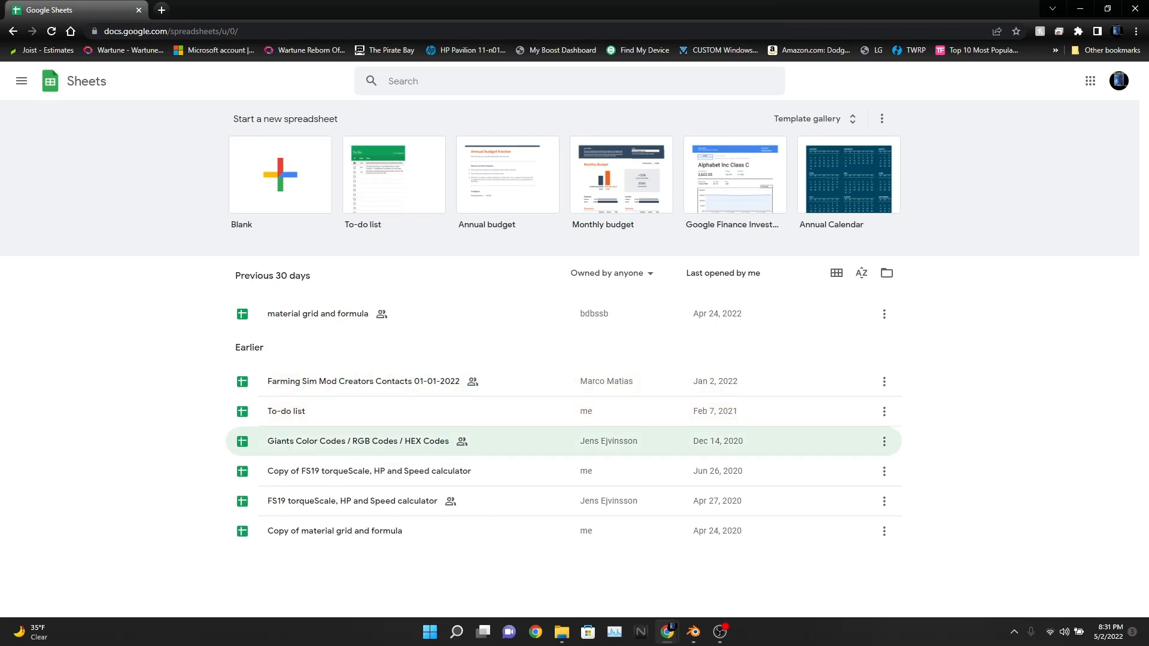
Step: Open the "material grid and formula" spreadsheet after visiting the Giants Color Codes one, and examine its material list and UV grid, marking the Rubber entry
left_click(359, 441)
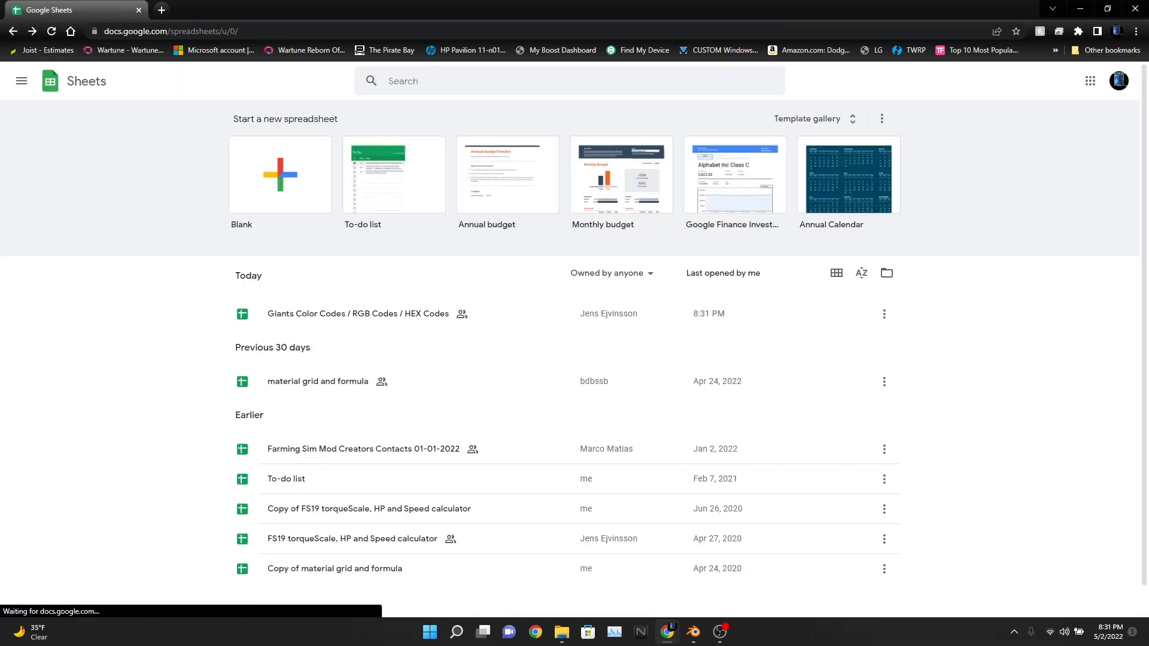
left_click(583, 381)
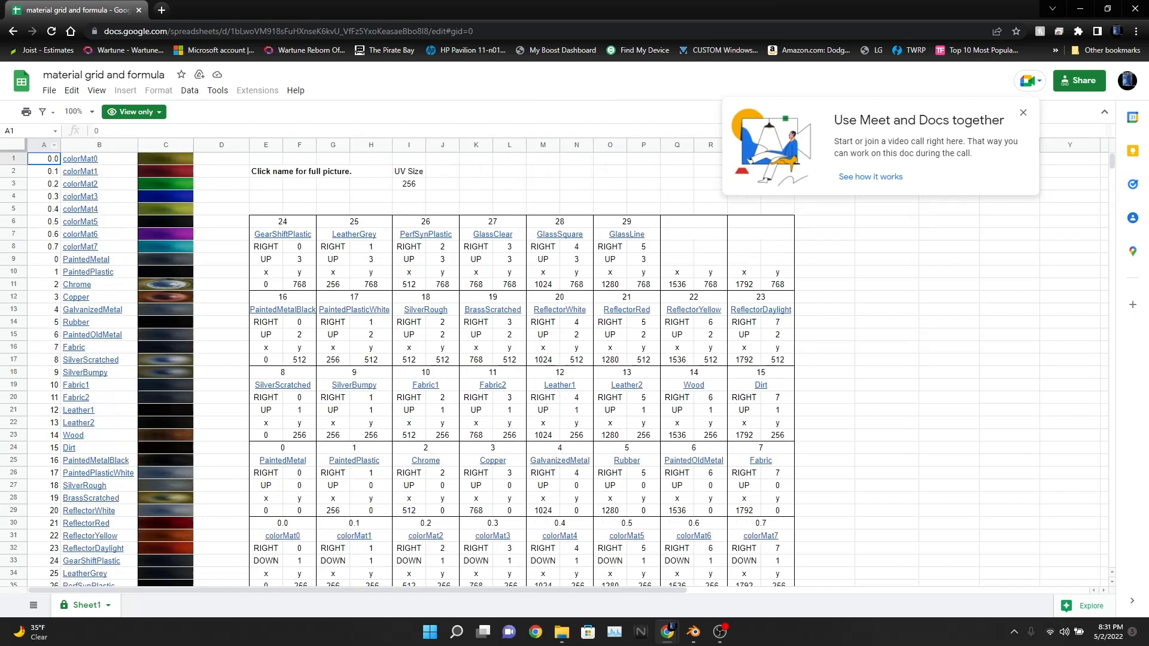
mouse_move(80, 158)
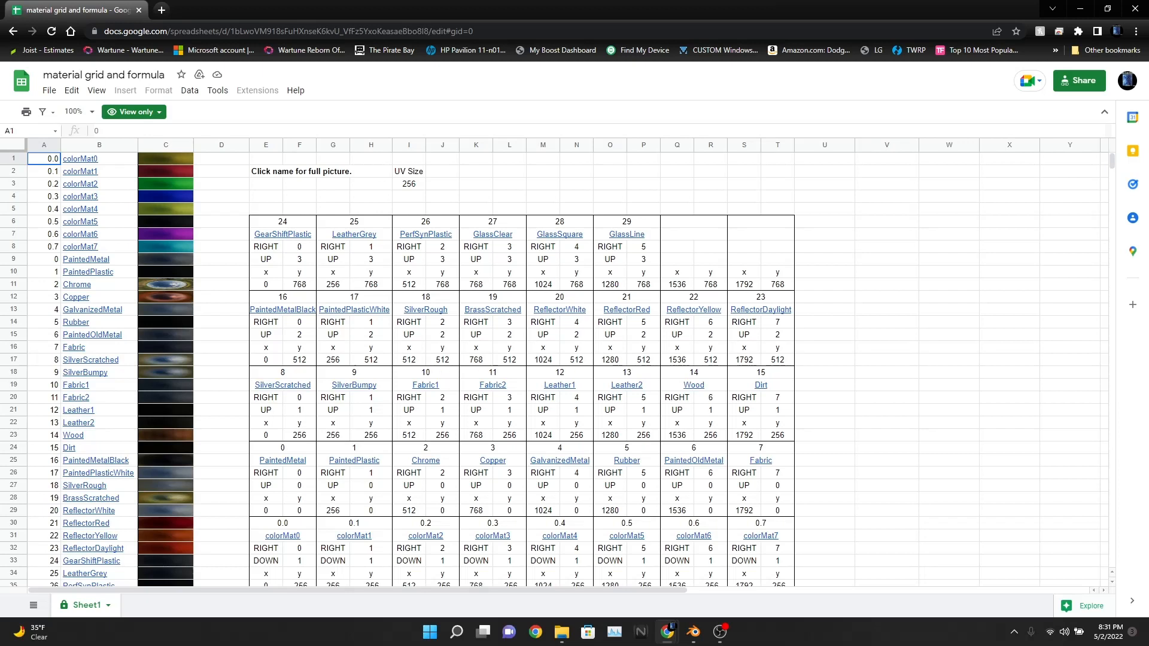
left_click(99, 322)
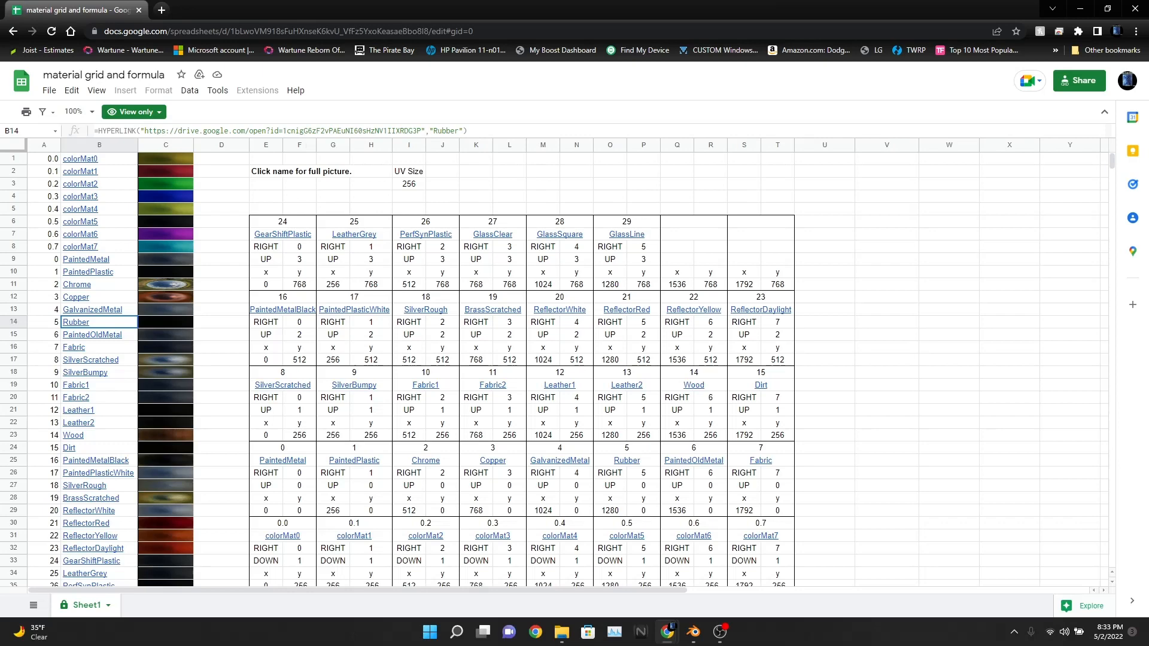
scroll(397, 369, "down", 3)
scroll(398, 370, "up", 3)
scroll(563, 369, "down", 3)
scroll(562, 368, "up", 3)
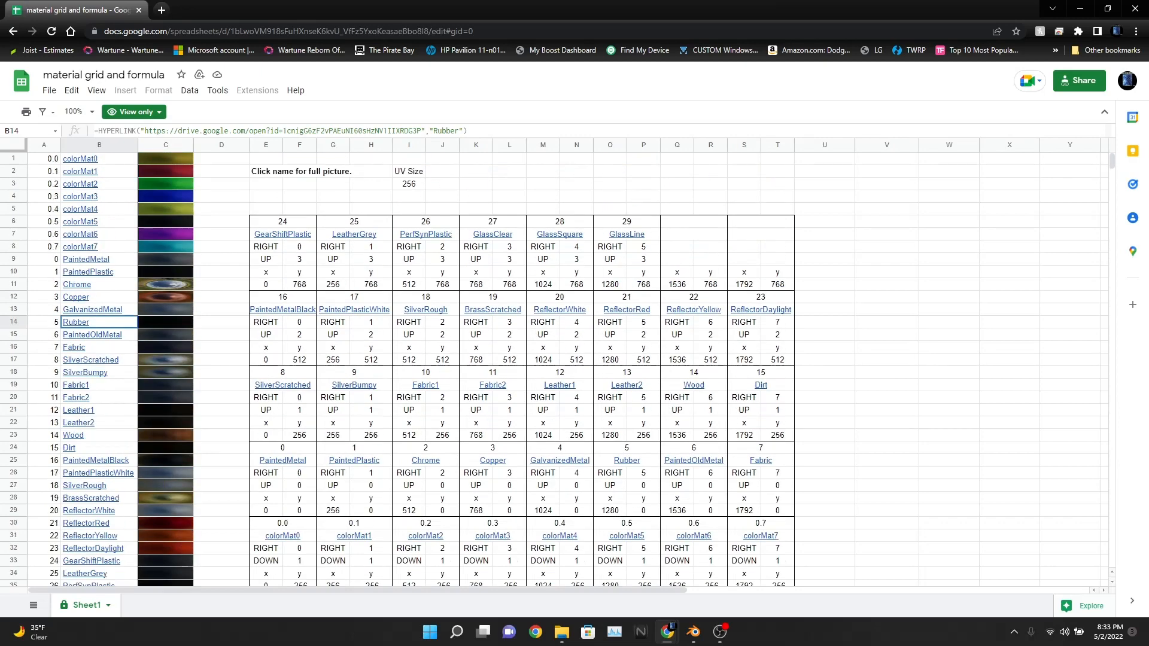